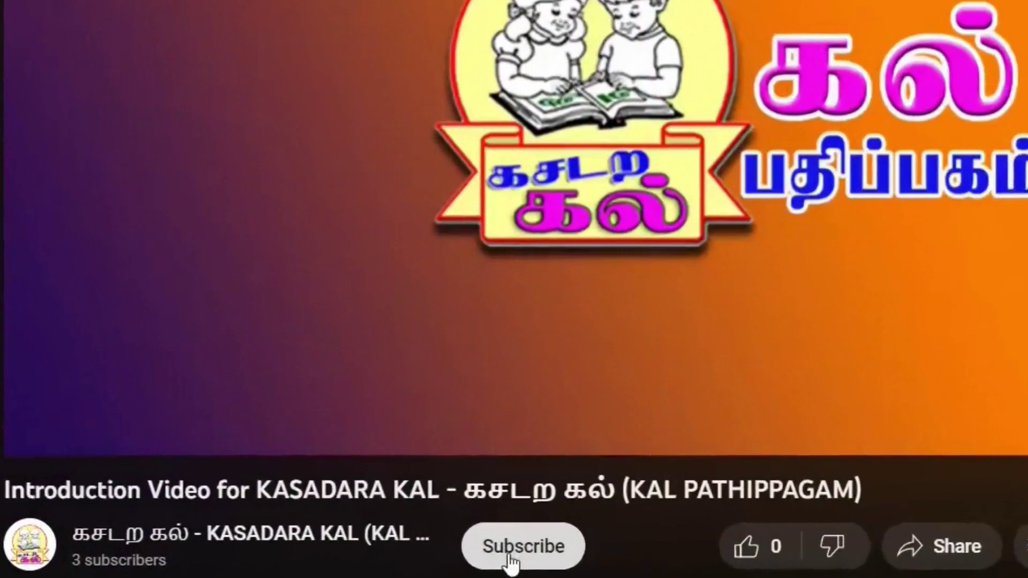
Step: Subscribe with the bell set to All notifications, then like the introduction video
{"action": "left_click", "coordinate": [524, 554]}
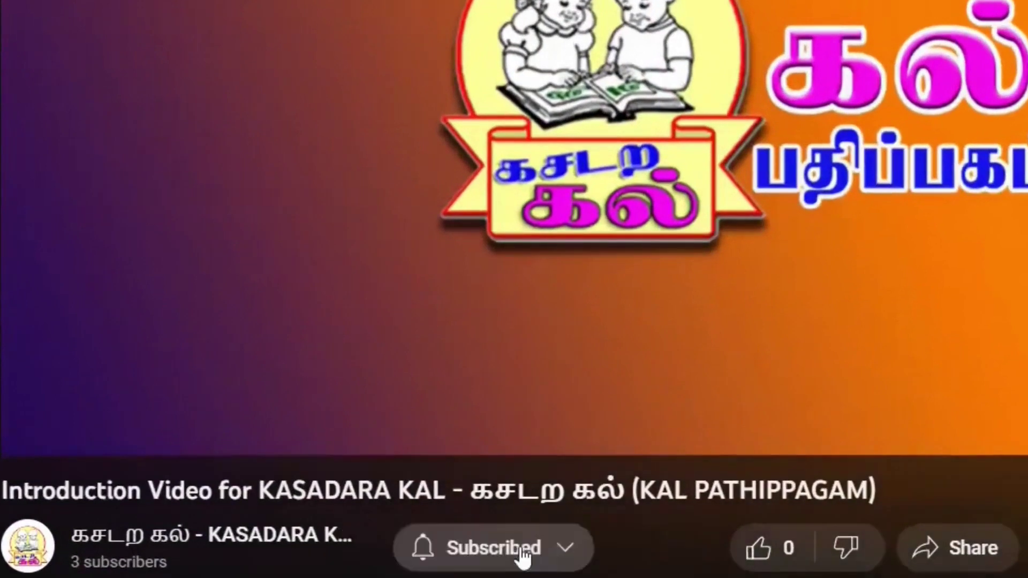
{"action": "left_click", "coordinate": [424, 548]}
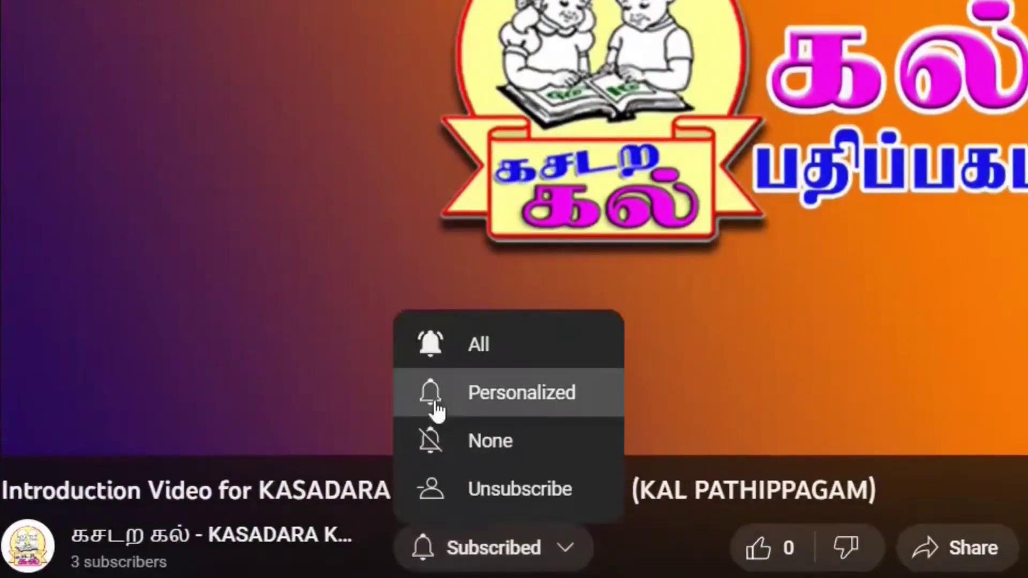
{"action": "left_click", "coordinate": [438, 356]}
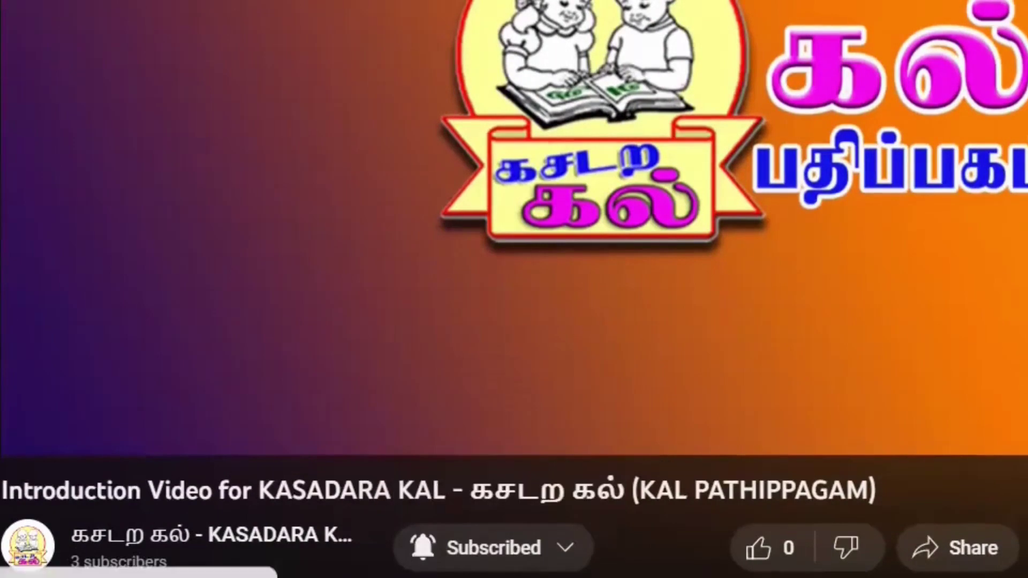
{"action": "left_click", "coordinate": [797, 553]}
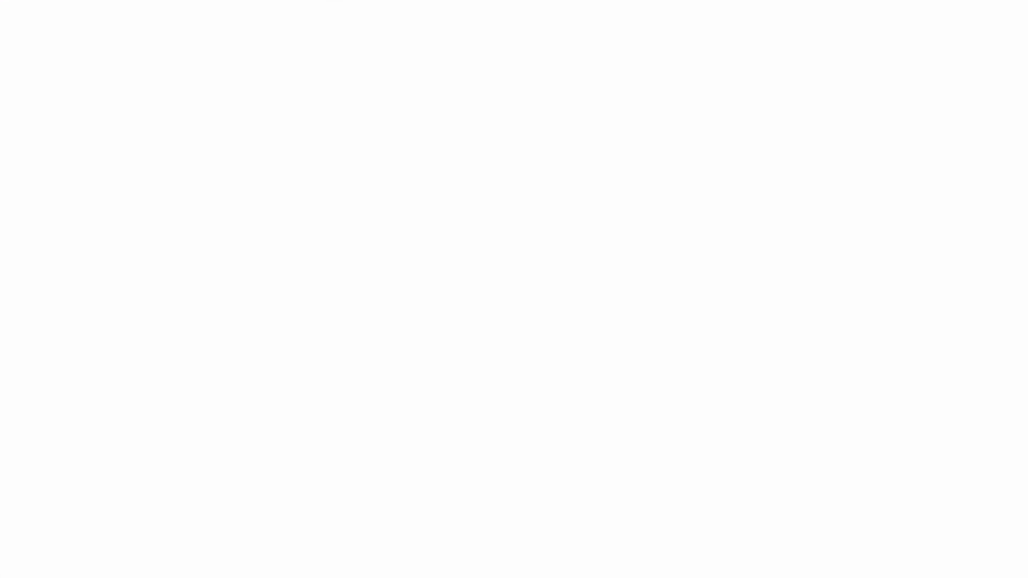
Step: Draw a horizontal line and a vertical line rising from its right end, forming an L
{"action": "left_click", "coordinate": [371, 472]}
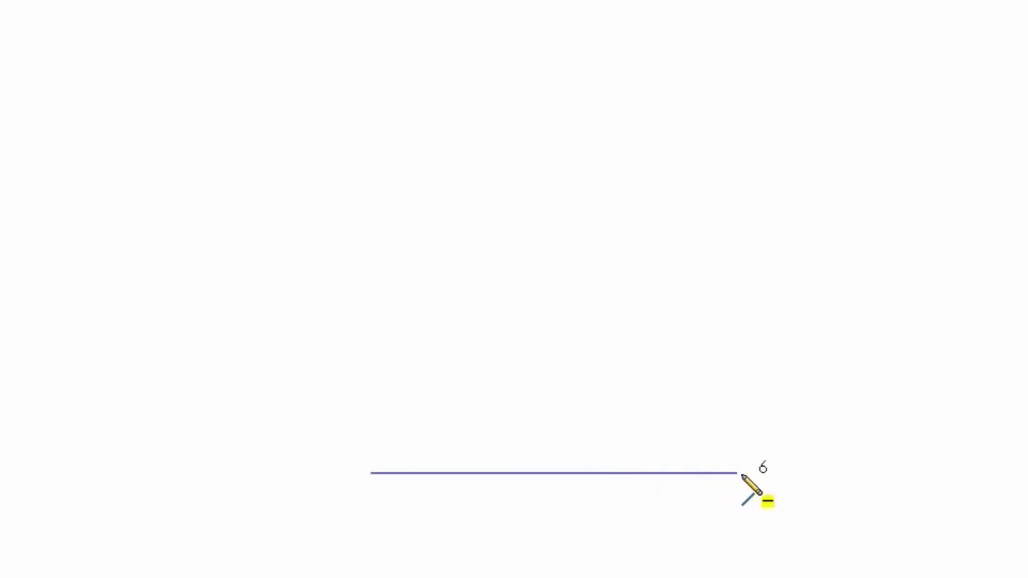
{"action": "left_click", "coordinate": [828, 473]}
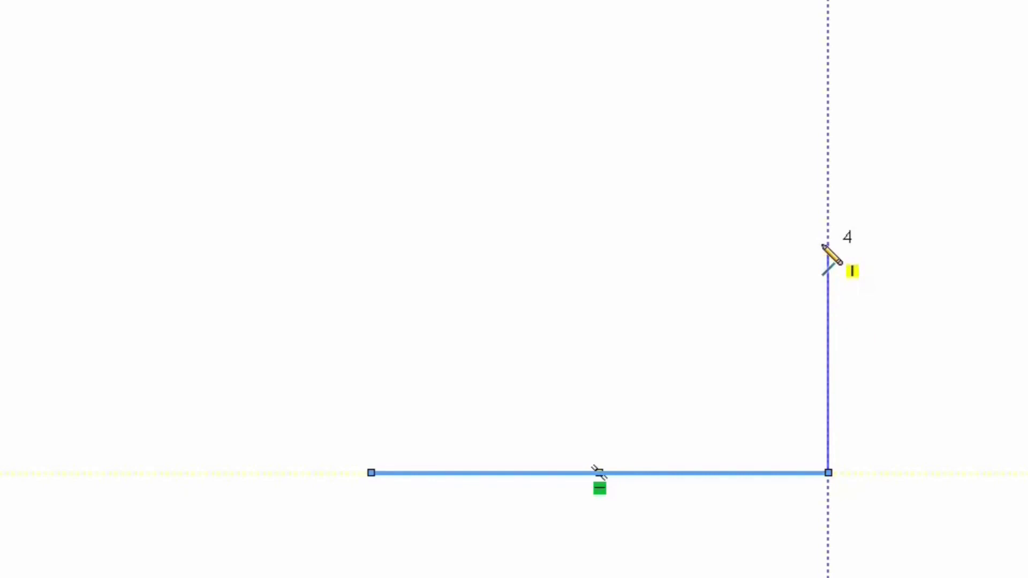
{"action": "left_click", "coordinate": [827, 246]}
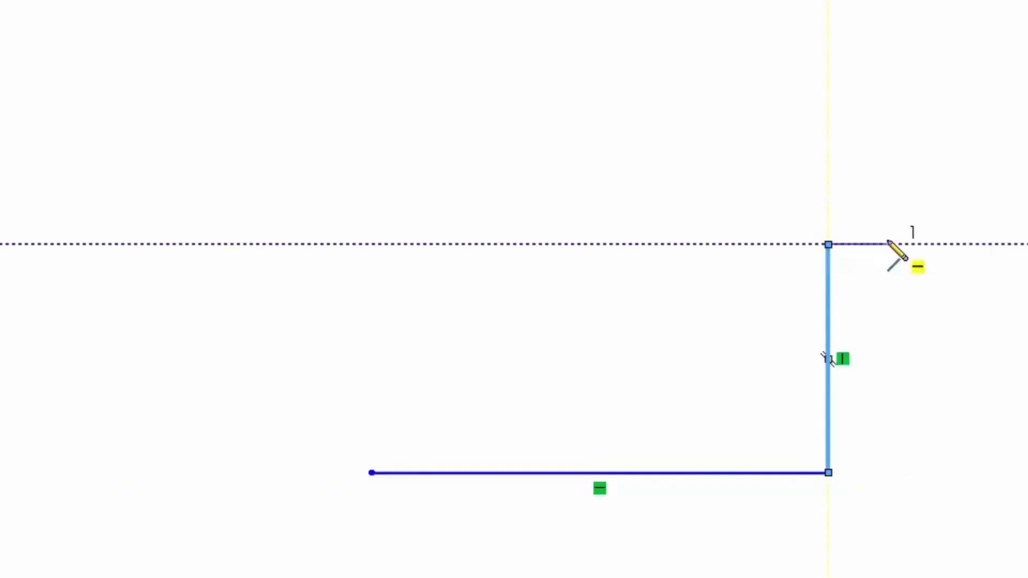
{"action": "key", "text": "Escape"}
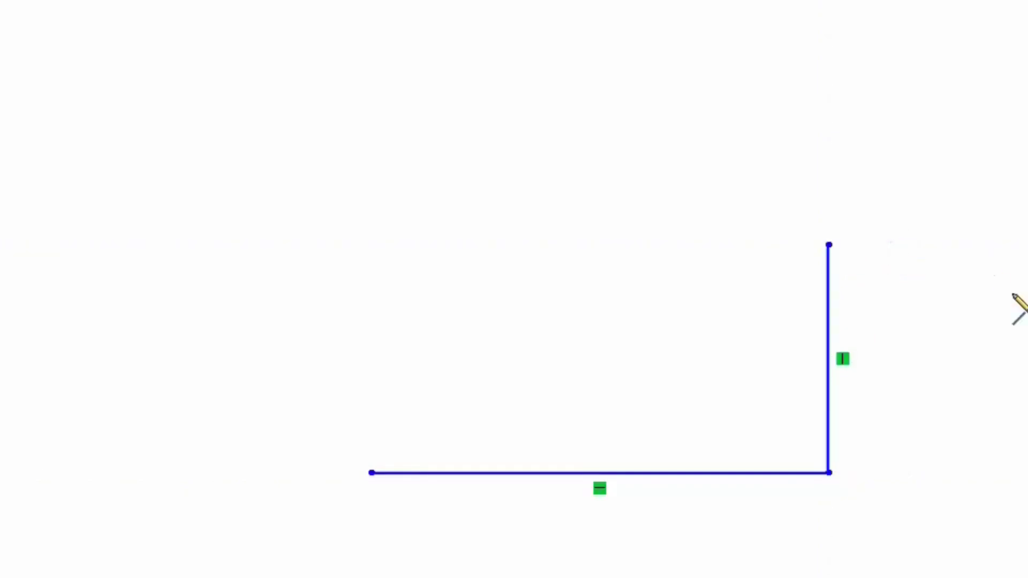
Step: Draw a horizontal branch line from the vertical line out to the right
{"action": "left_click", "coordinate": [828, 317]}
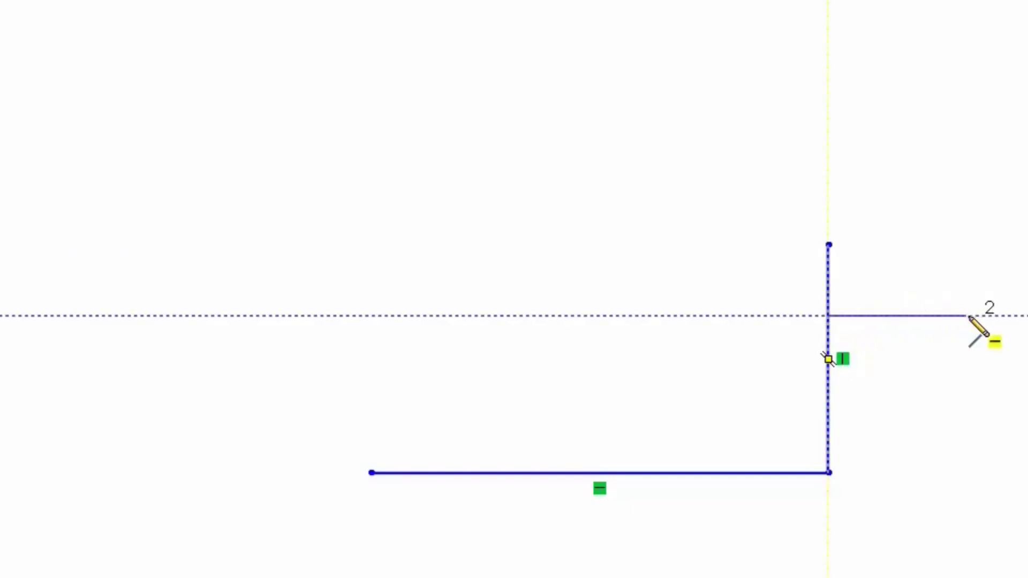
{"action": "left_click", "coordinate": [1022, 316]}
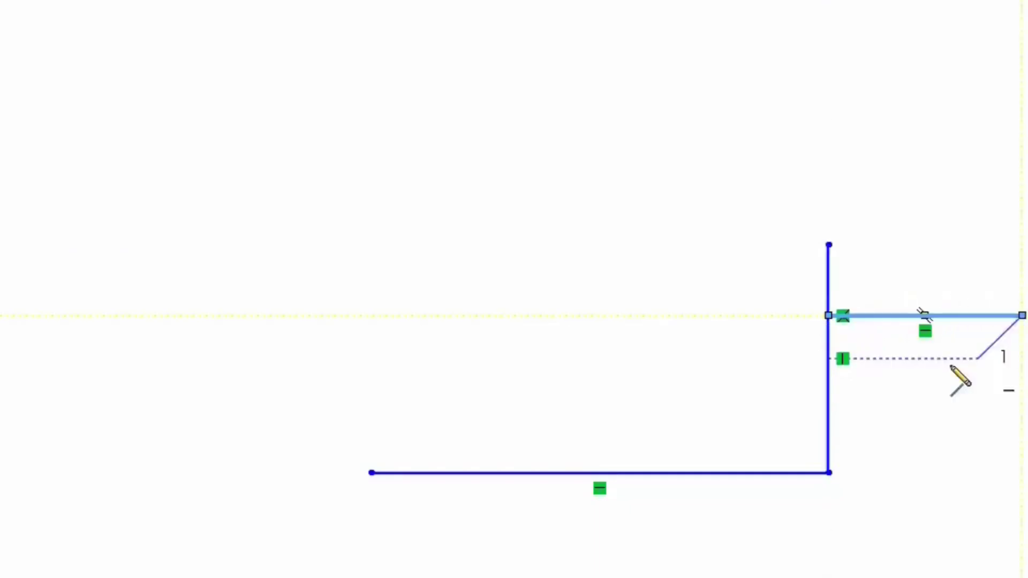
{"action": "key", "text": "Escape"}
Step: Delete the branch line's coincident relation at the junction with the vertical line
{"action": "scroll", "coordinate": [854, 327], "scroll_direction": "down", "scroll_amount": 5}
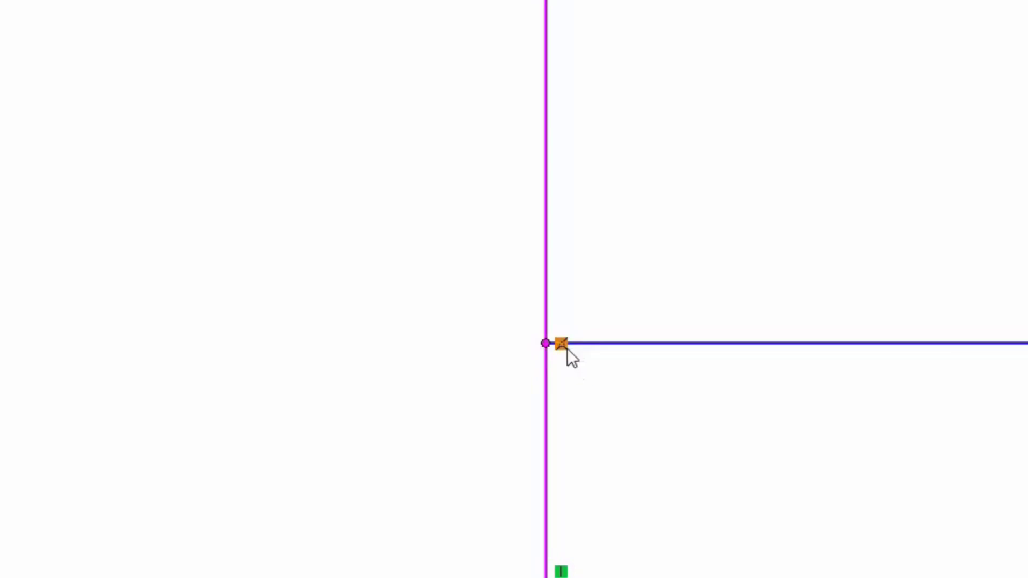
{"action": "key", "text": "f"}
{"action": "scroll", "coordinate": [702, 356], "scroll_direction": "up", "scroll_amount": 5}
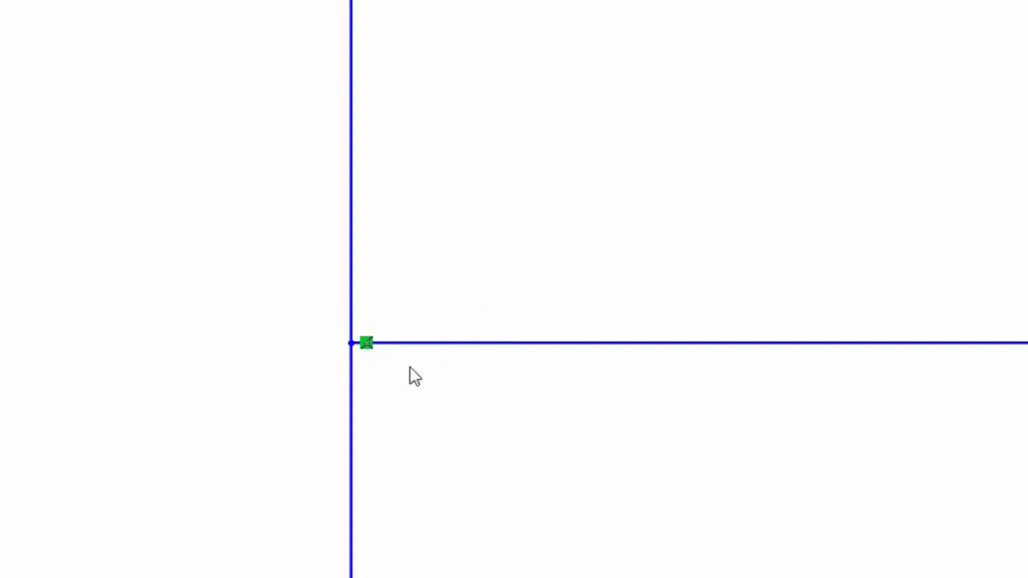
{"action": "left_click", "coordinate": [370, 349]}
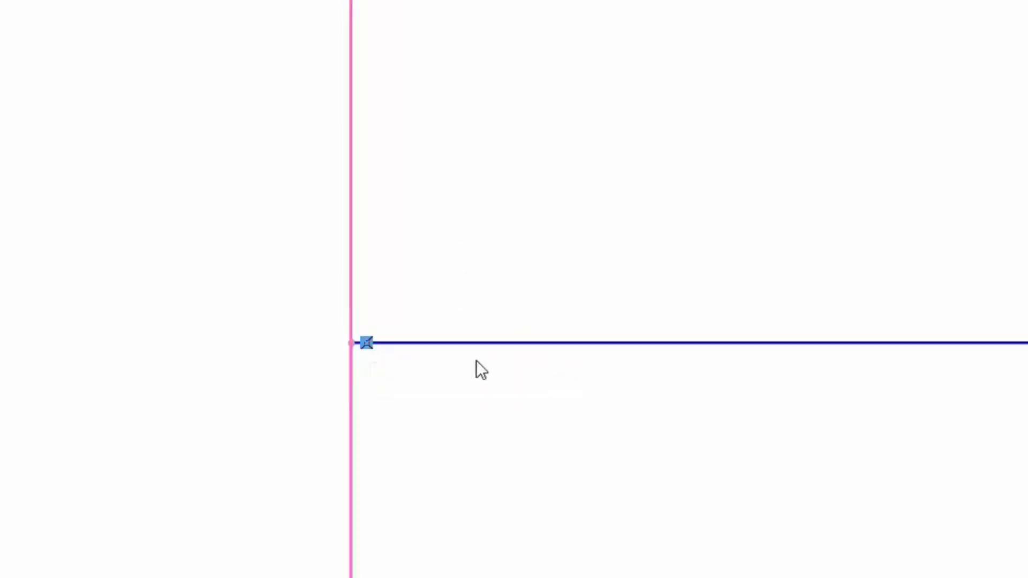
{"action": "key", "text": "Delete"}
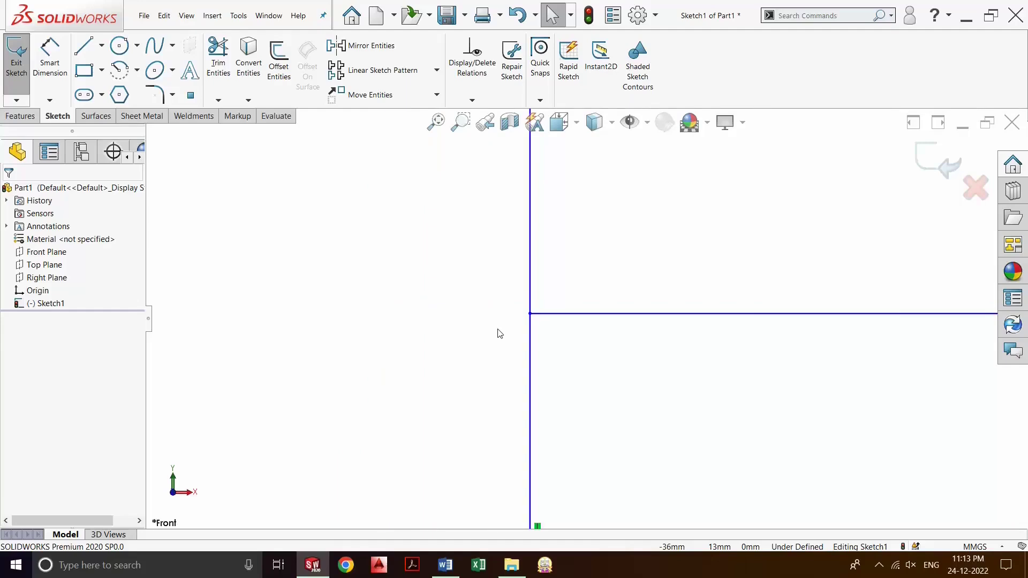
Step: Zoom in and select the slanted line beside the upper step to show its Line Properties
{"action": "key", "text": "f"}
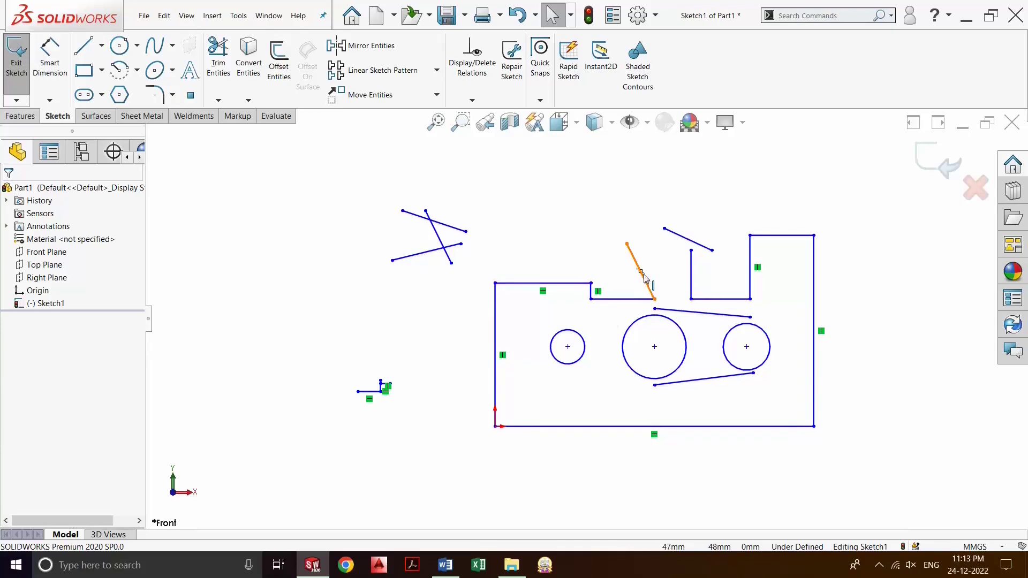
{"action": "scroll", "coordinate": [645, 278], "scroll_direction": "down", "scroll_amount": 2}
{"action": "scroll", "coordinate": [647, 280], "scroll_direction": "down", "scroll_amount": 2}
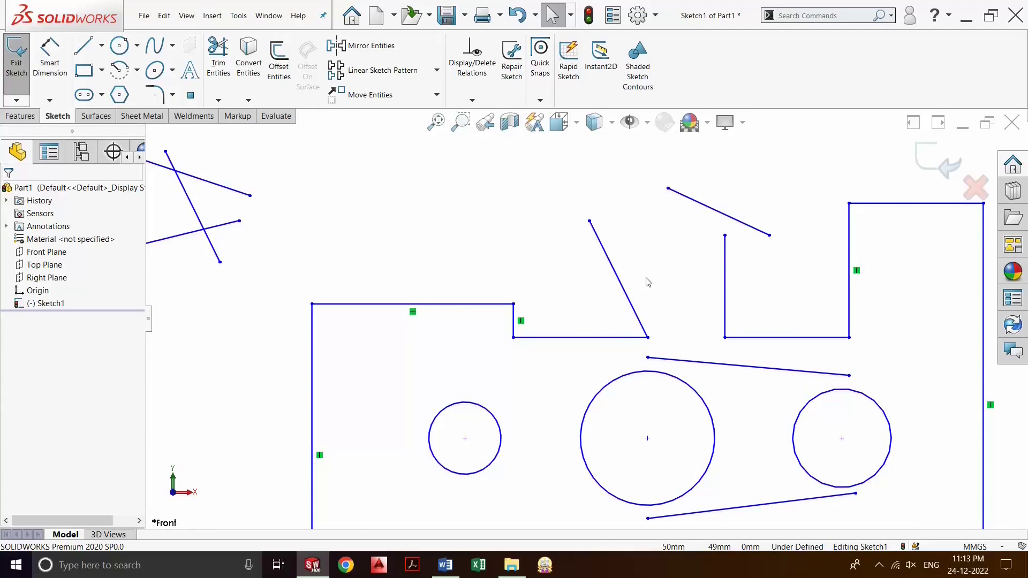
{"action": "left_click", "coordinate": [634, 312]}
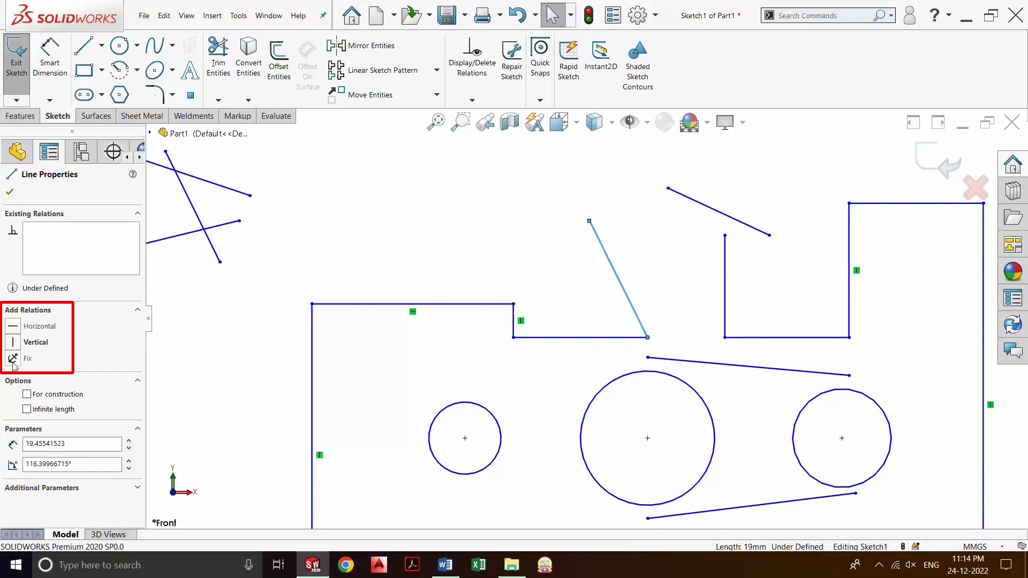
Step: Add Vertical to the line beside the upper step and Horizontal to the short line above the notch
{"action": "left_click", "coordinate": [44, 347]}
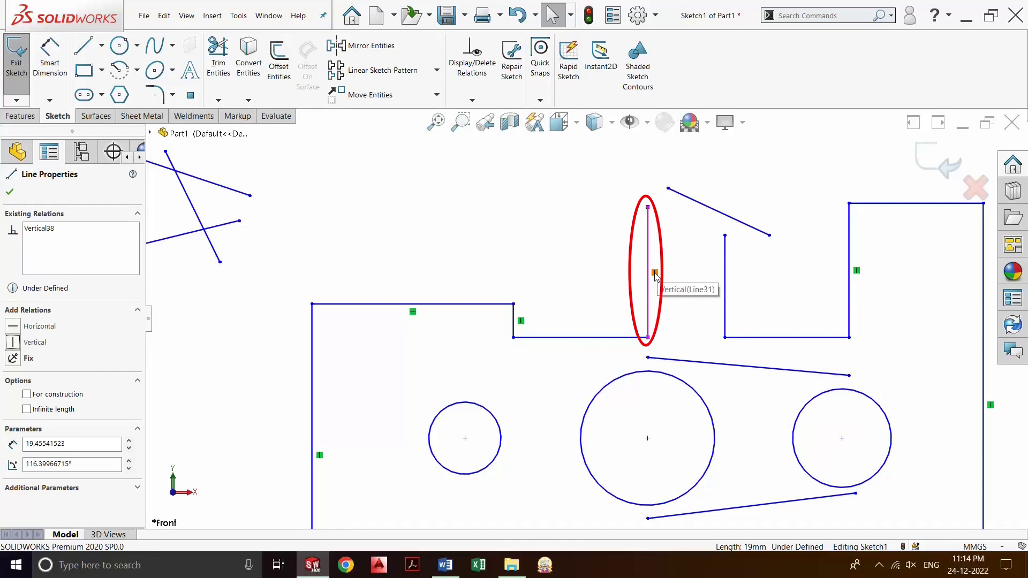
{"action": "left_click", "coordinate": [718, 216]}
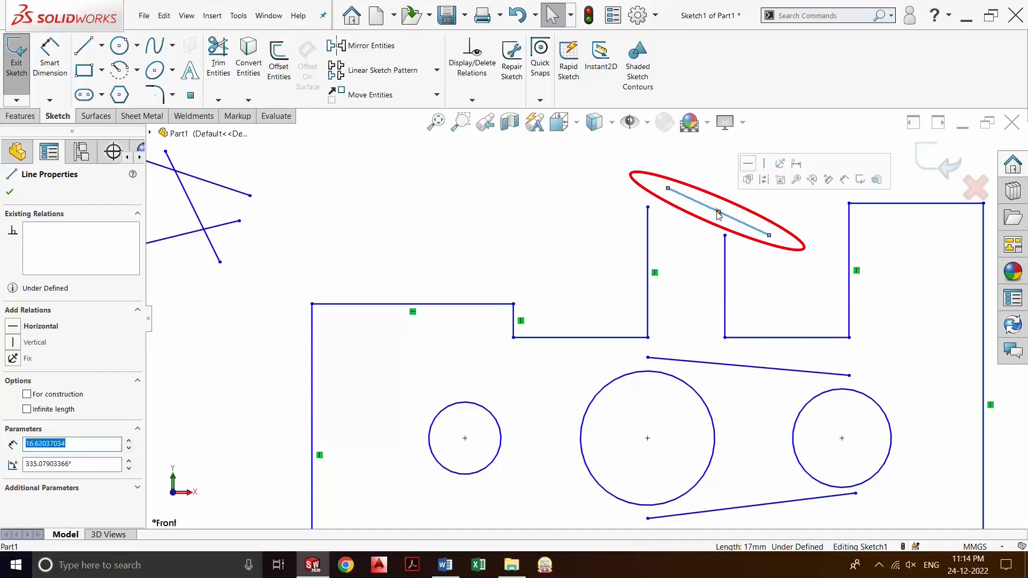
{"action": "left_click", "coordinate": [52, 328]}
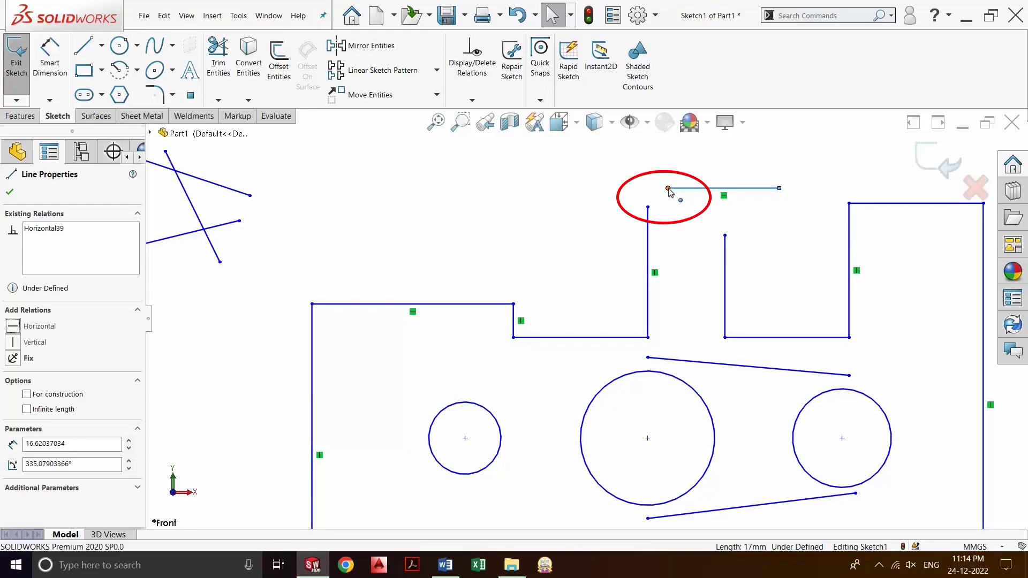
Step: Merge the short horizontal line's left endpoint with the vertical line's top endpoint
{"action": "left_click", "coordinate": [668, 188]}
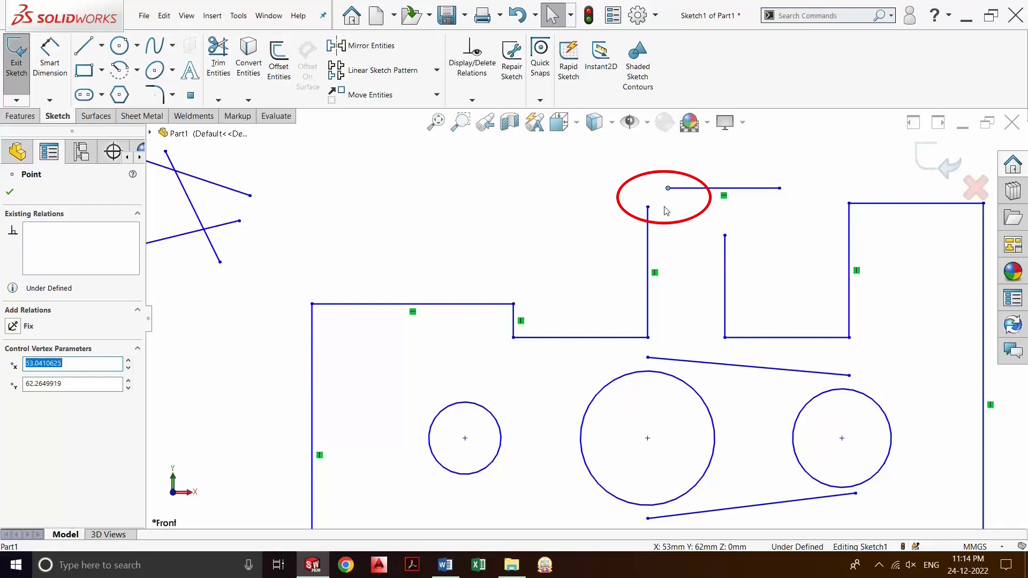
{"action": "left_click", "coordinate": [648, 207], "text": "ctrl"}
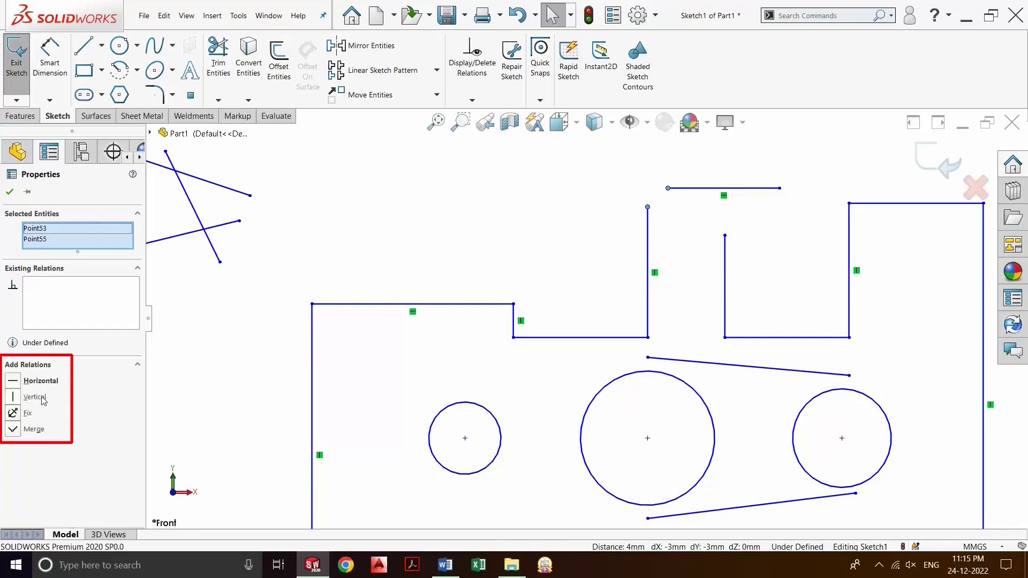
{"action": "left_click", "coordinate": [38, 430]}
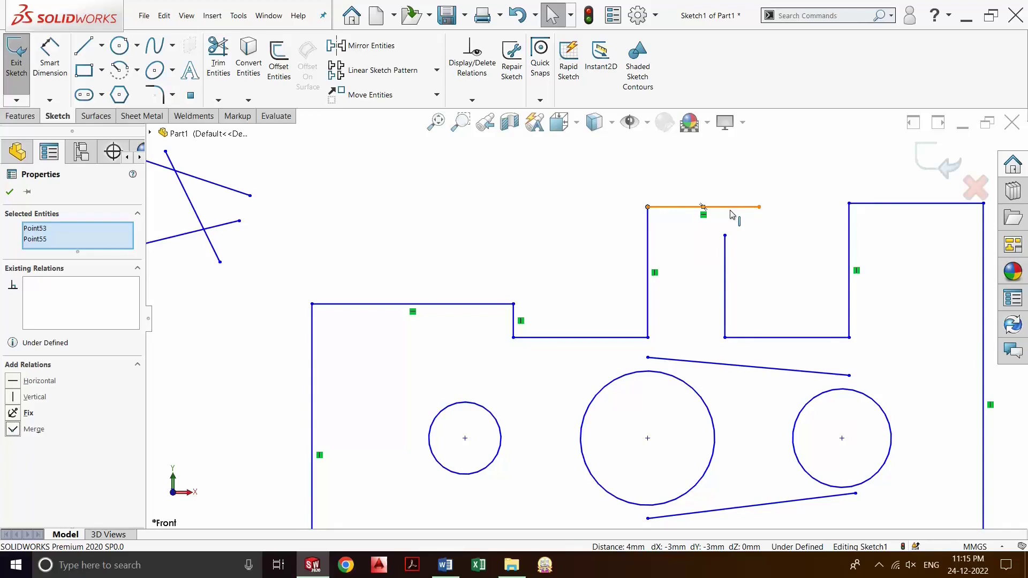
Step: Try a coincident relation between the top line and the inner vertical line's top endpoint, then undo it
{"action": "left_click", "coordinate": [738, 250]}
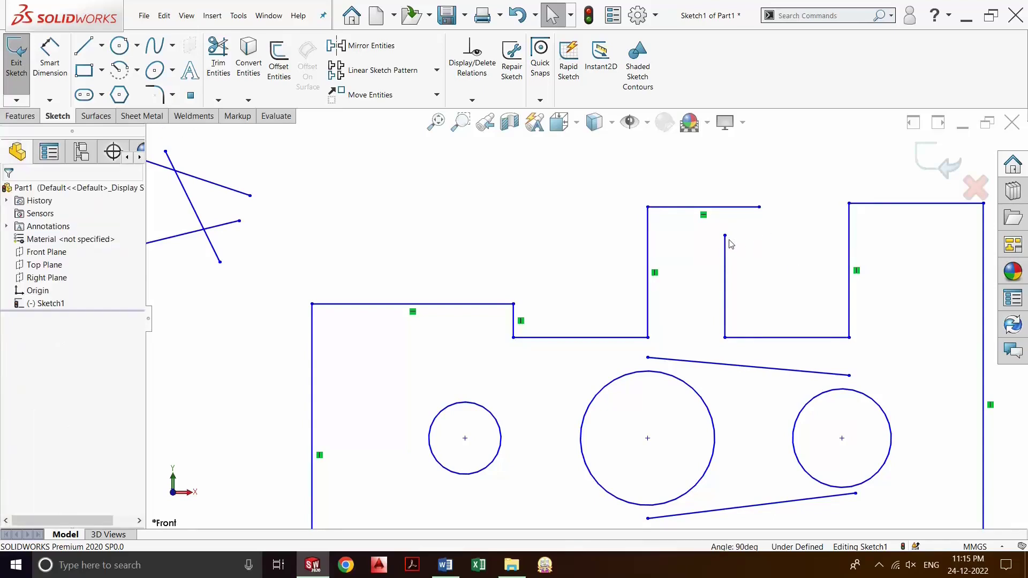
{"action": "left_click", "coordinate": [725, 236]}
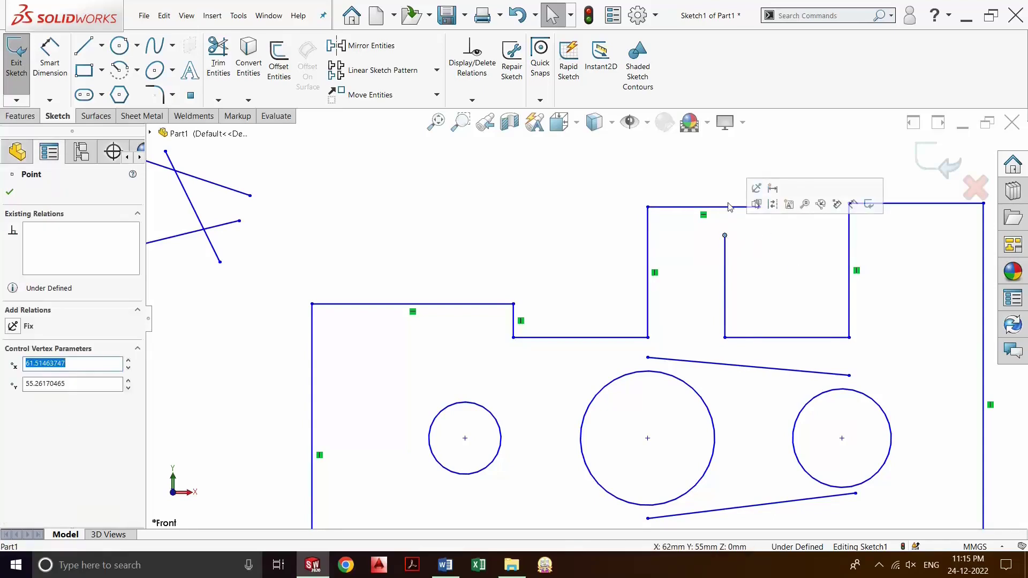
{"action": "left_click", "coordinate": [729, 207]}
{"action": "left_click", "coordinate": [725, 236], "text": "ctrl"}
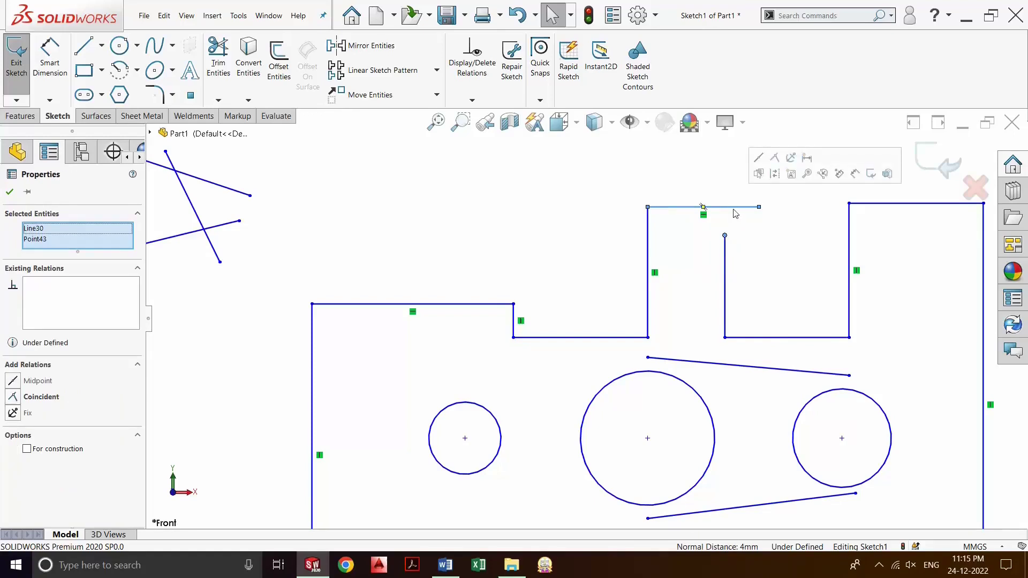
{"action": "left_click", "coordinate": [40, 397]}
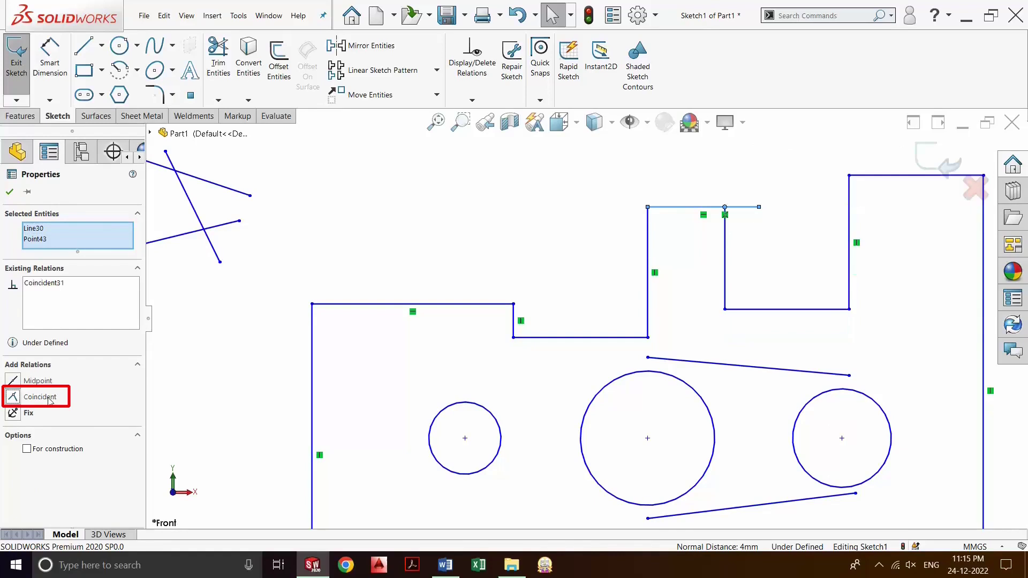
{"action": "left_click", "coordinate": [745, 244]}
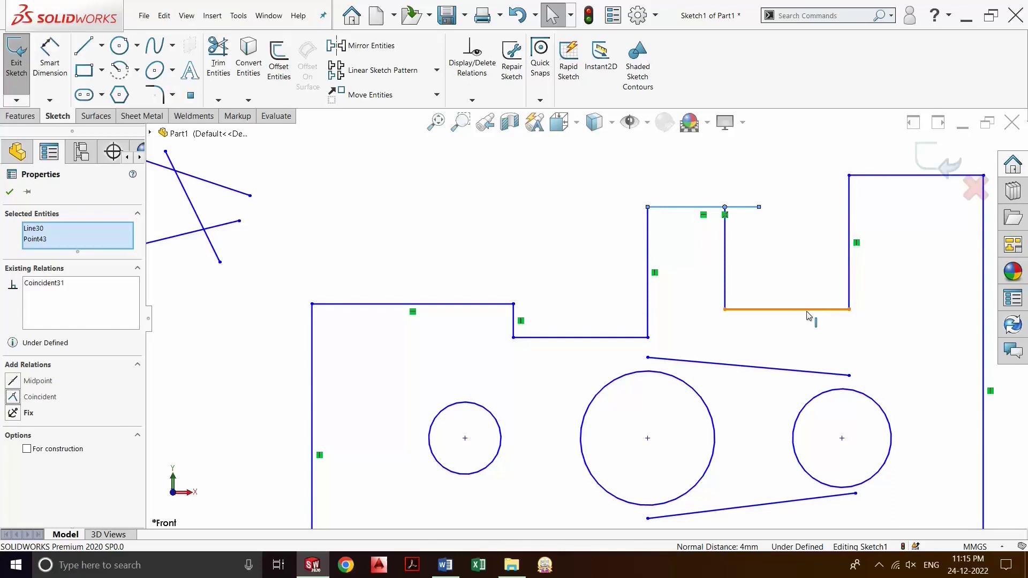
{"action": "key", "text": "ctrl+z"}
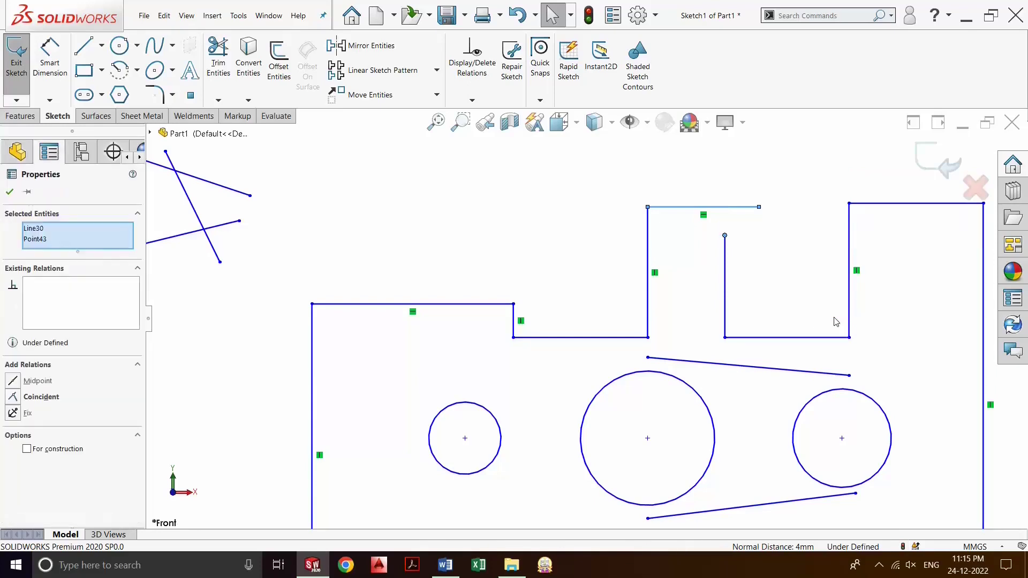
Step: Fix the right notch's bottom line, then make the top line coincident with the inner vertical line's top endpoint
{"action": "left_click", "coordinate": [811, 338]}
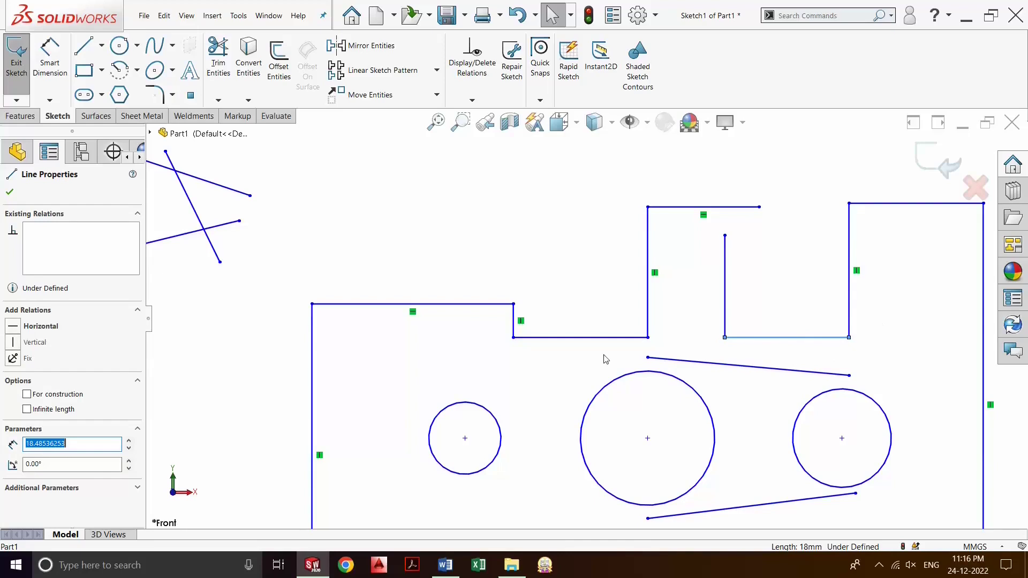
{"action": "left_click", "coordinate": [13, 359]}
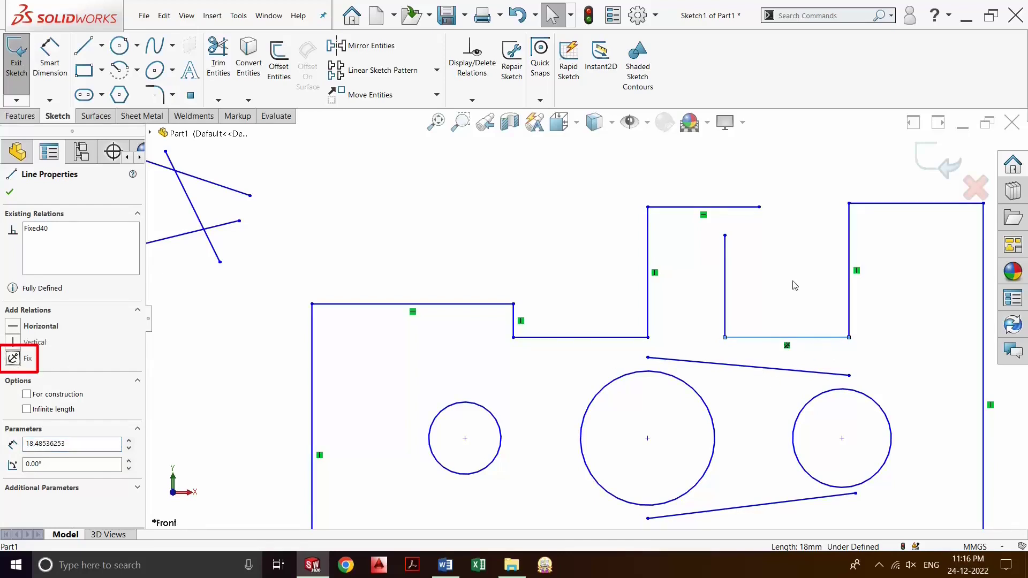
{"action": "left_click", "coordinate": [732, 212]}
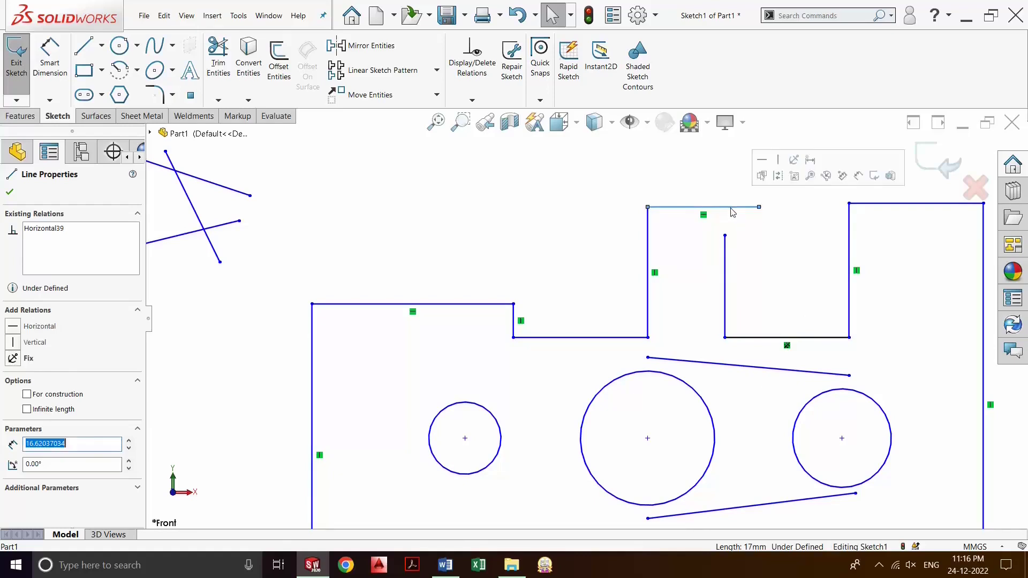
{"action": "left_click", "coordinate": [725, 236], "text": "ctrl"}
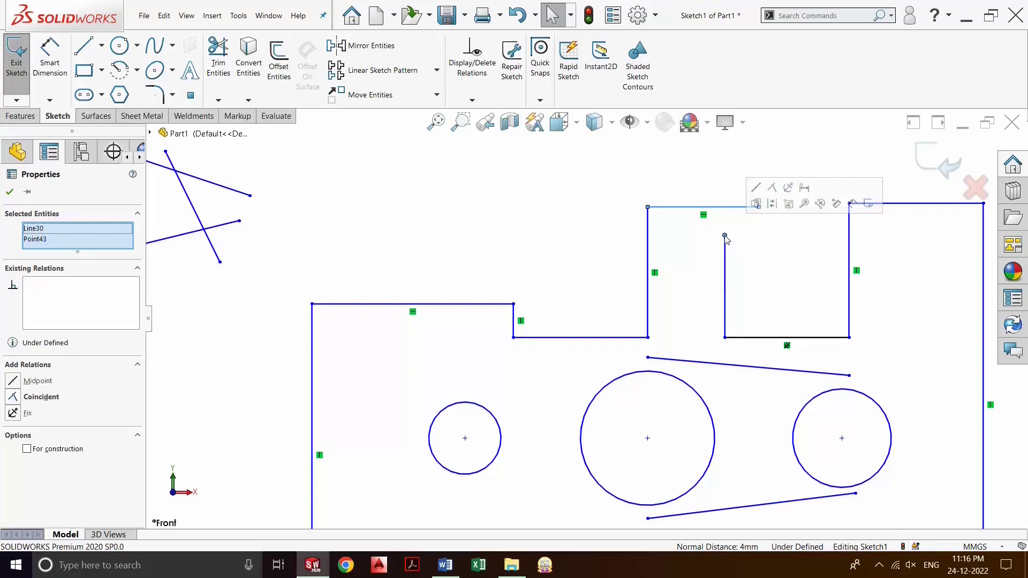
{"action": "left_click", "coordinate": [30, 397]}
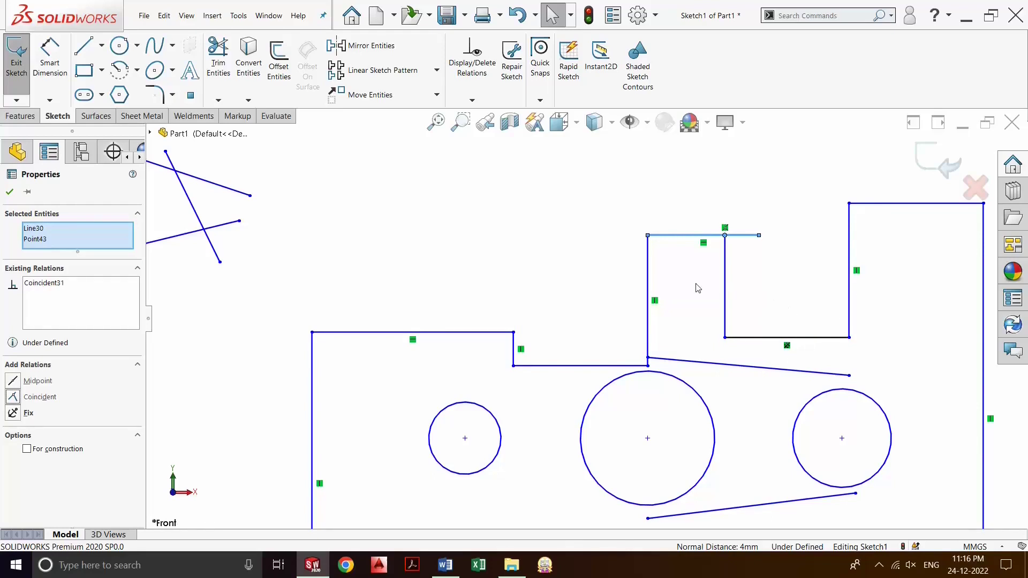
{"action": "scroll", "coordinate": [696, 266], "scroll_direction": "up", "scroll_amount": 5}
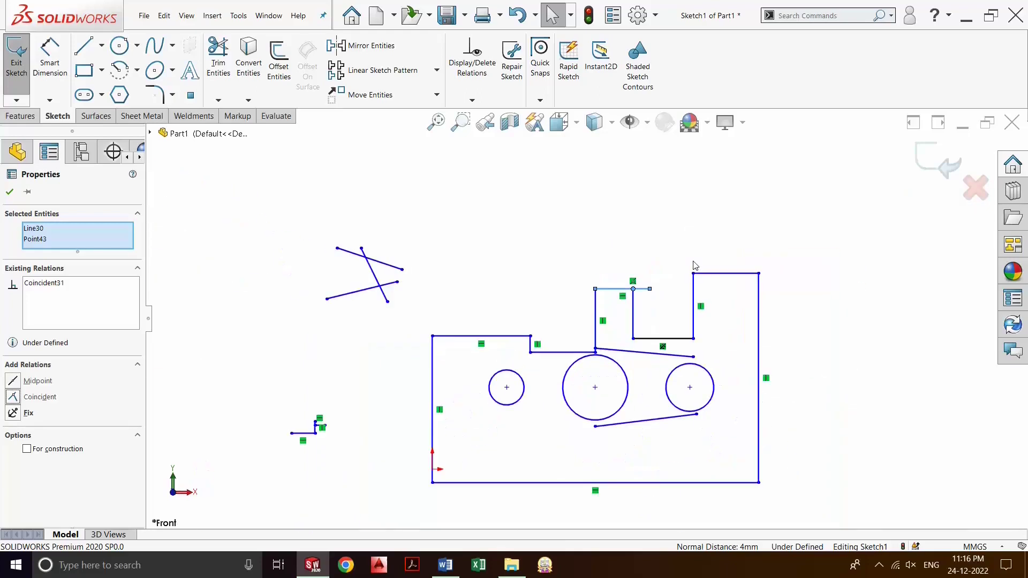
{"action": "key", "text": "f"}
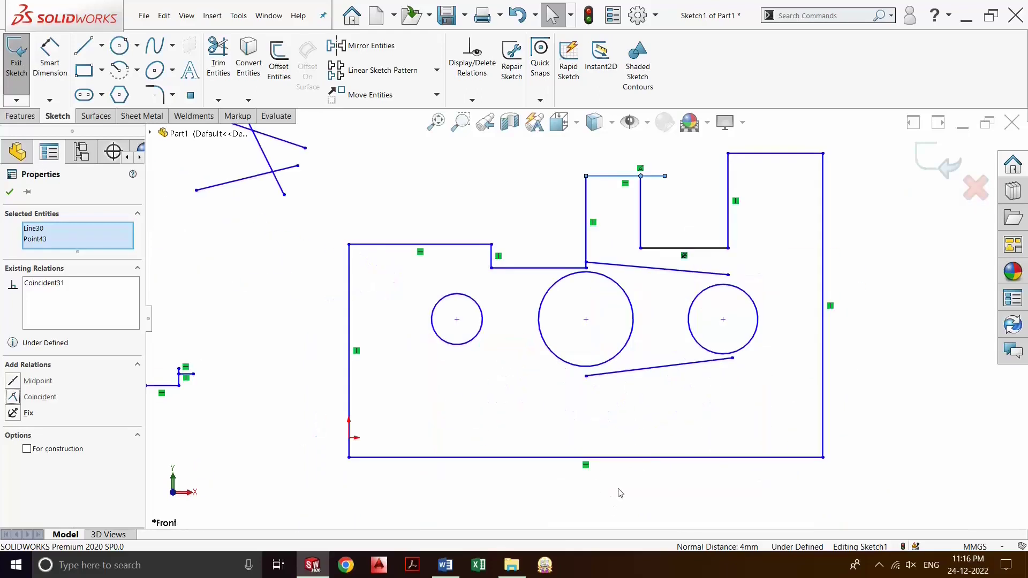
Step: Apply Make Fixed to the profile's 100 mm bottom edge line and deselect it
{"action": "left_click", "coordinate": [648, 459]}
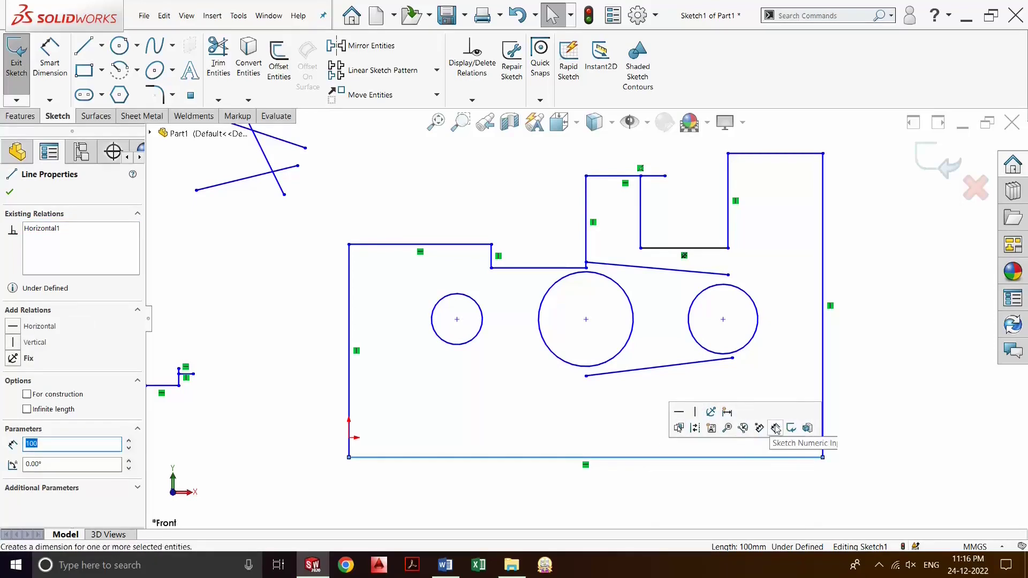
{"action": "left_click", "coordinate": [711, 413]}
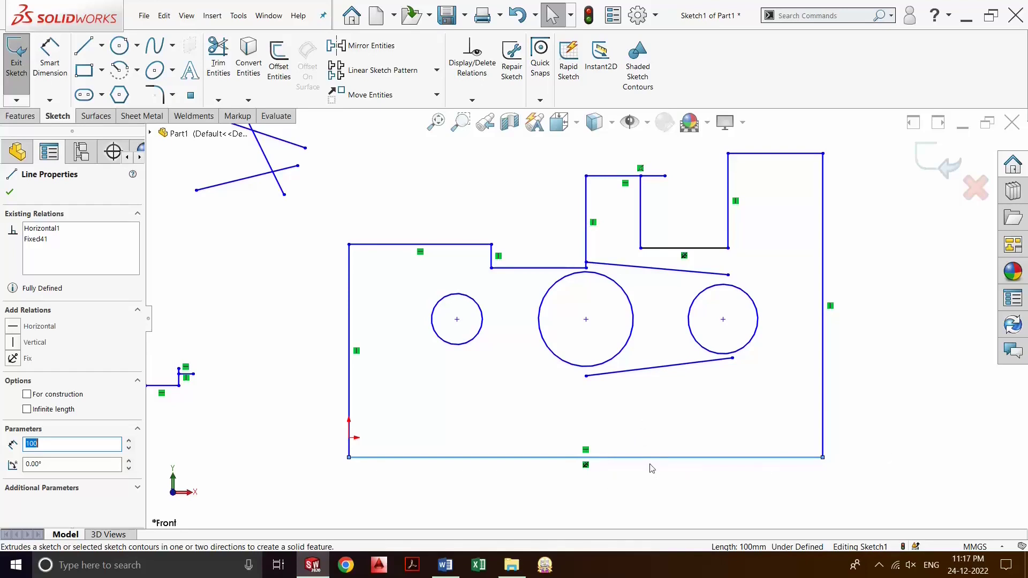
{"action": "left_click", "coordinate": [629, 475]}
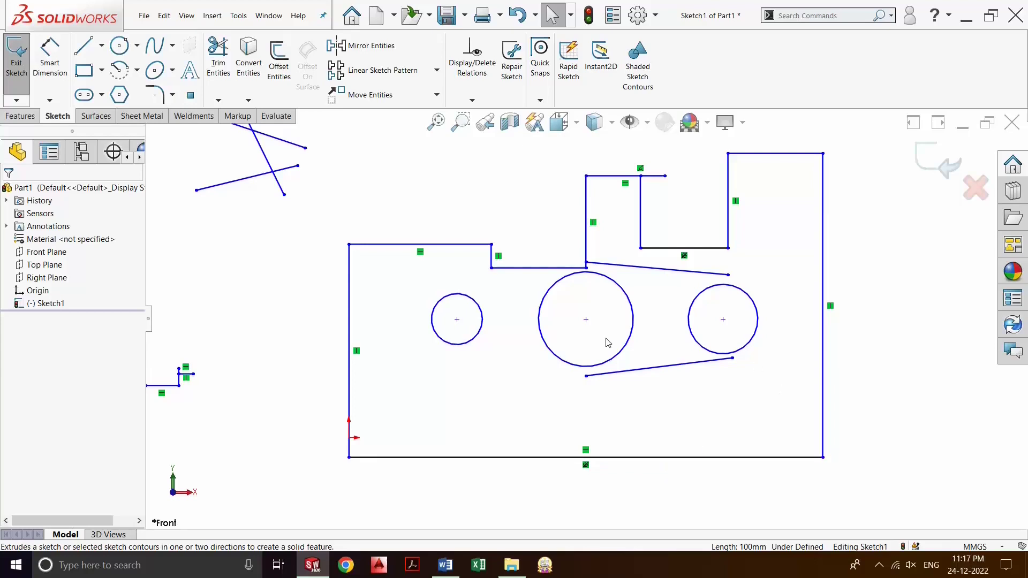
Step: Try making the two circles concentric, undo it, and fix both circles instead
{"action": "left_click", "coordinate": [545, 339]}
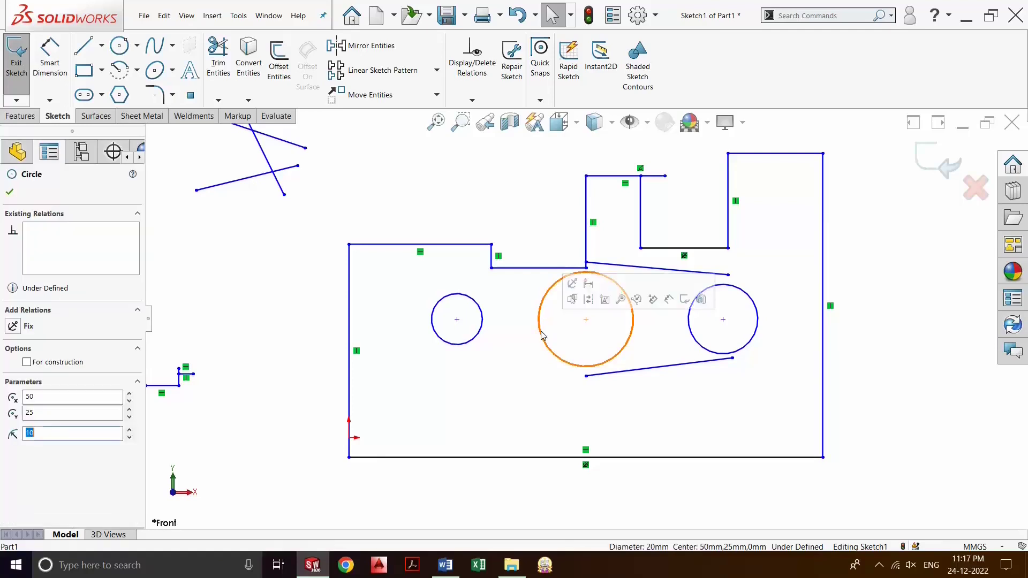
{"action": "left_click", "coordinate": [475, 343], "text": "ctrl"}
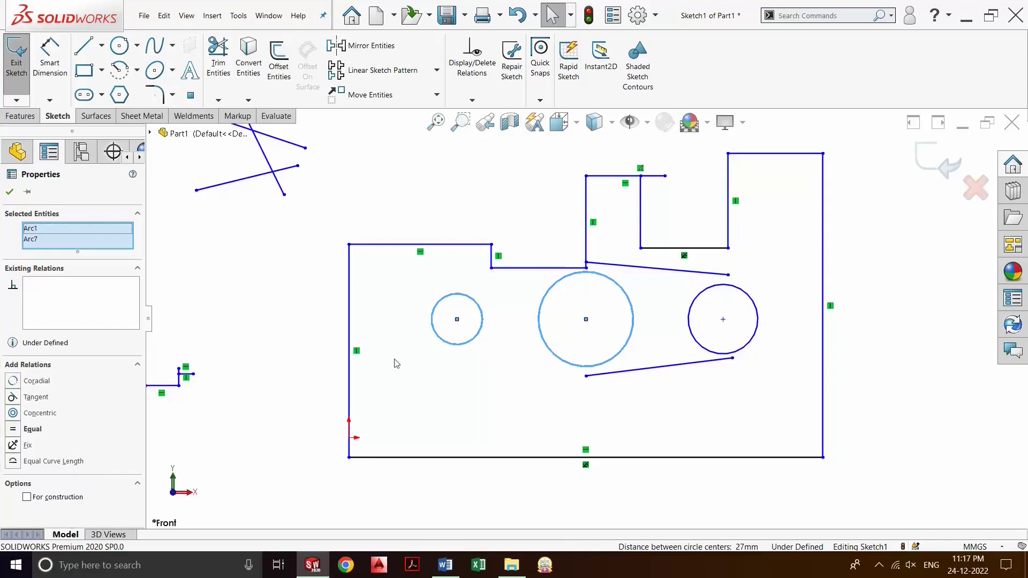
{"action": "left_click", "coordinate": [38, 415]}
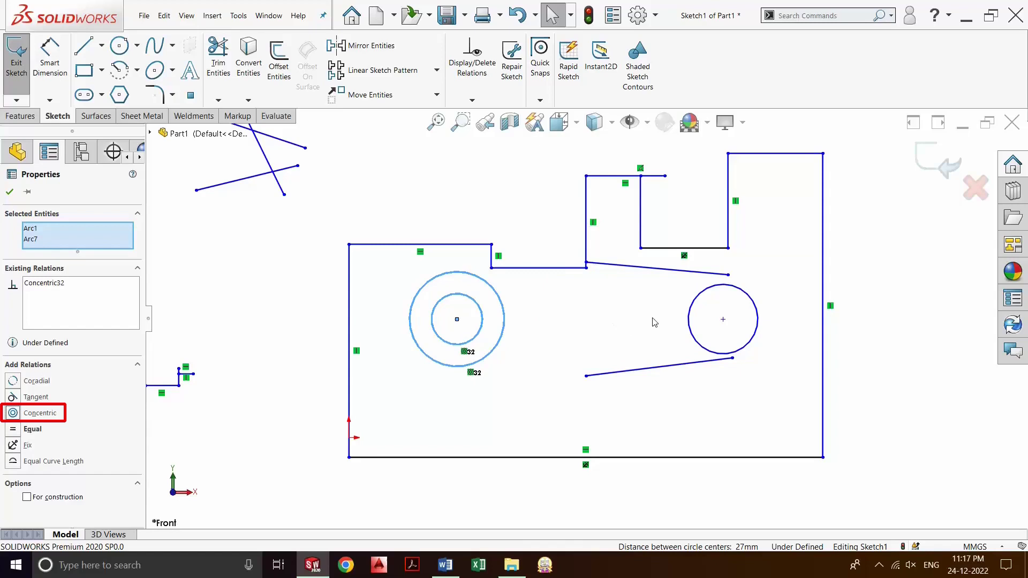
{"action": "key", "text": "ctrl+z"}
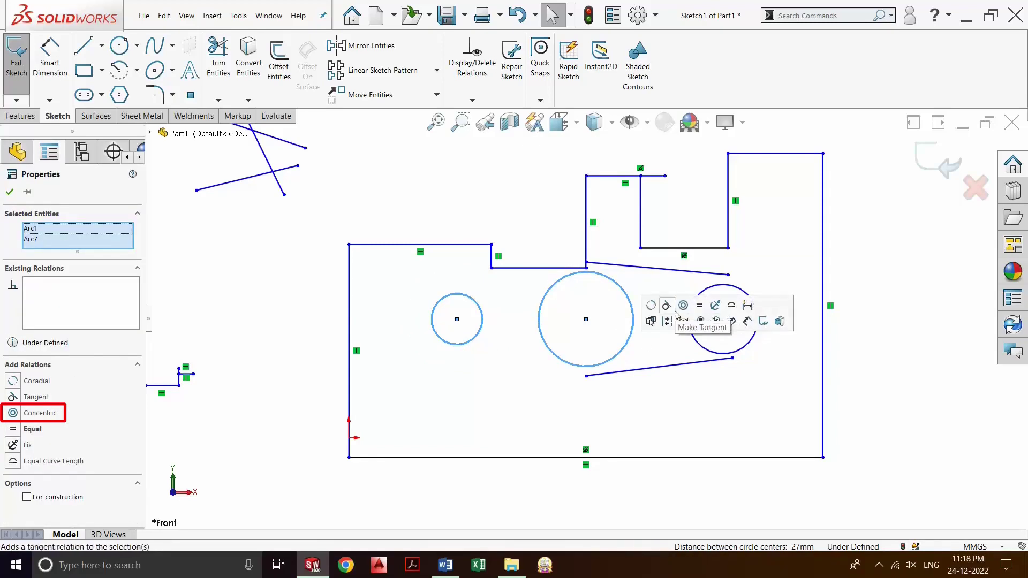
{"action": "left_click", "coordinate": [714, 308]}
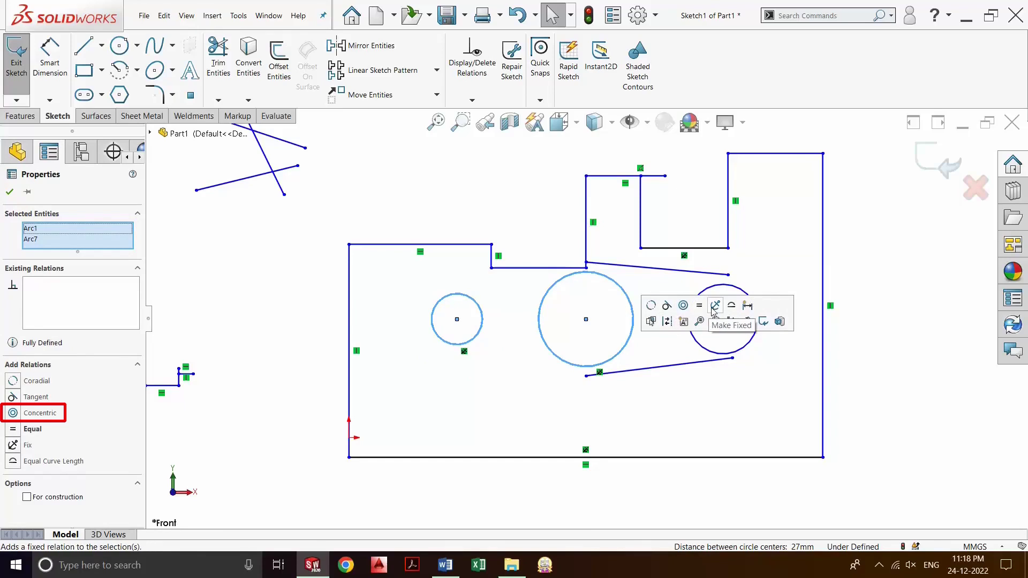
{"action": "key", "text": "Escape"}
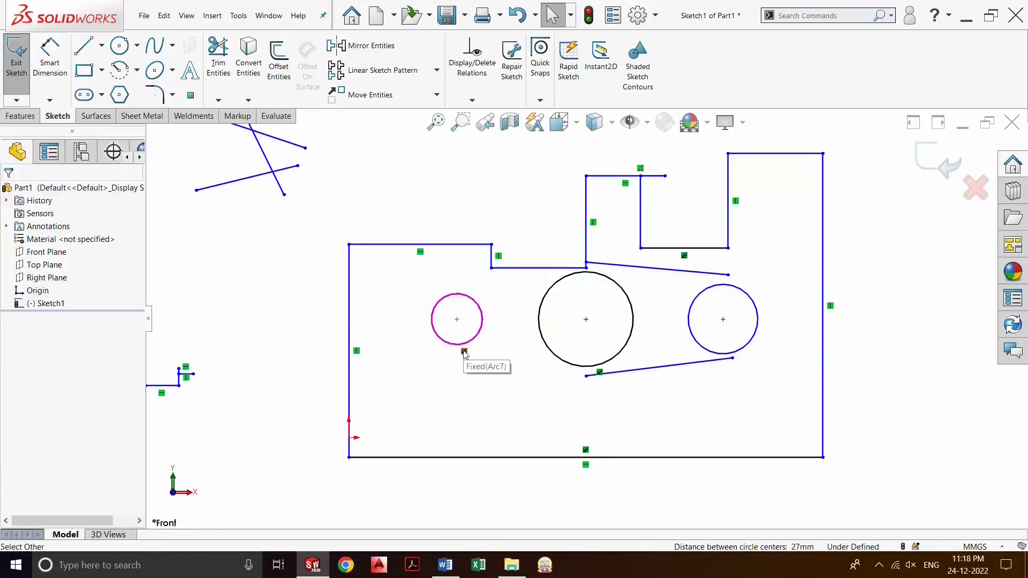
Step: Delete the small circle's Fixed relation and make it concentric with the large circle (Concentric32)
{"action": "left_click", "coordinate": [464, 351]}
{"action": "key", "text": "Delete"}
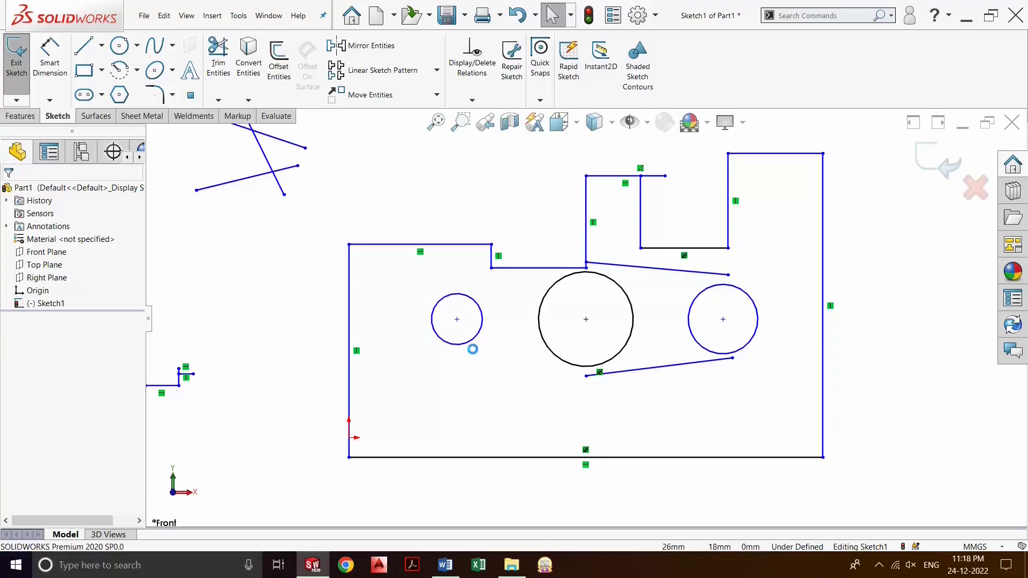
{"action": "left_click", "coordinate": [475, 347]}
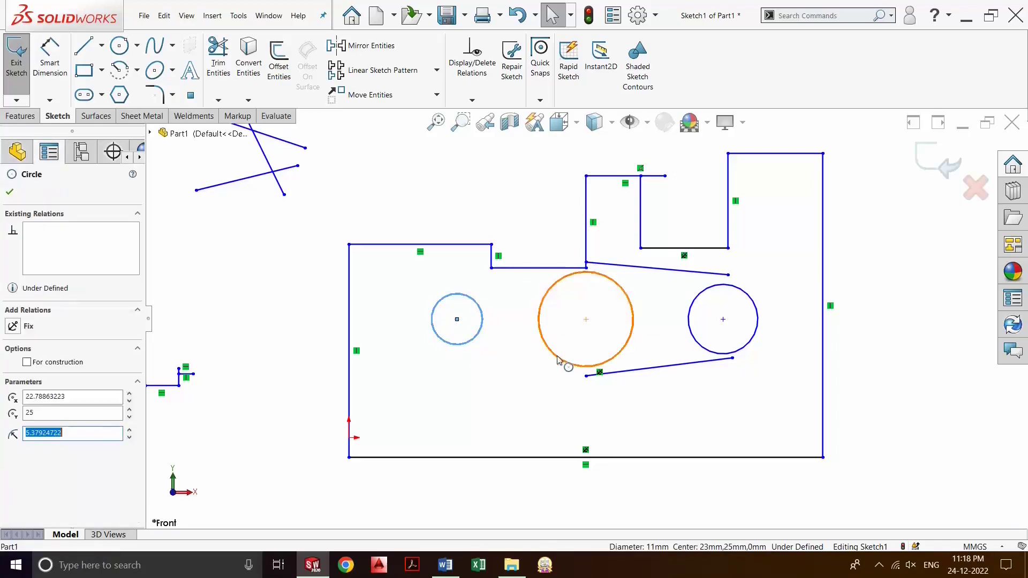
{"action": "left_click", "coordinate": [559, 361], "text": "ctrl"}
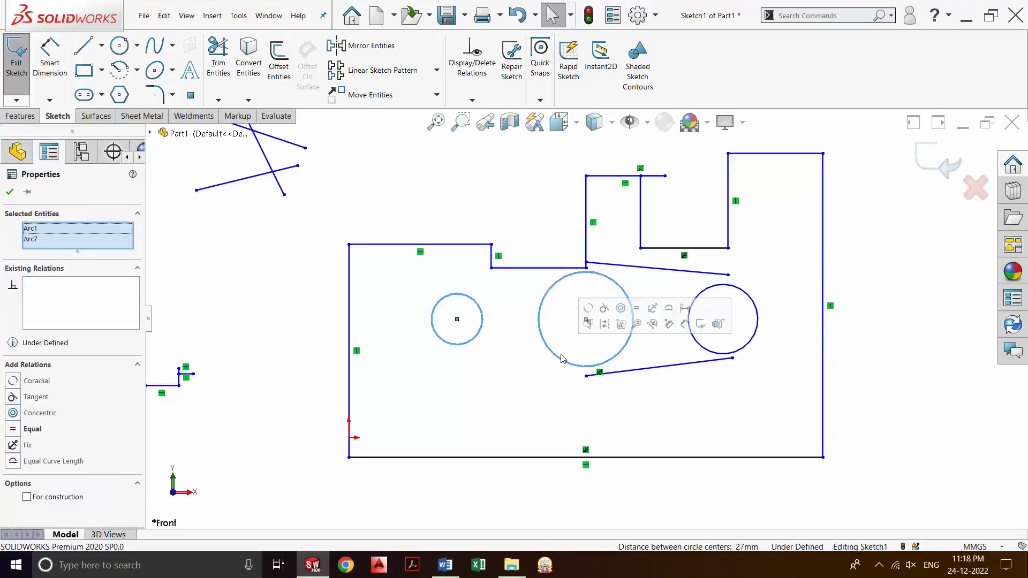
{"action": "left_click", "coordinate": [621, 309]}
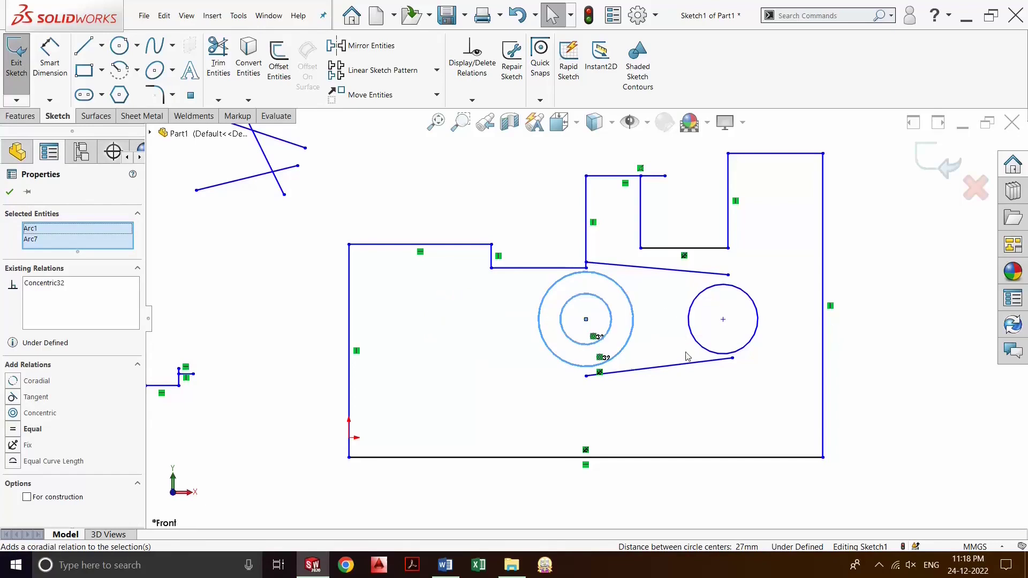
{"action": "left_click", "coordinate": [832, 350]}
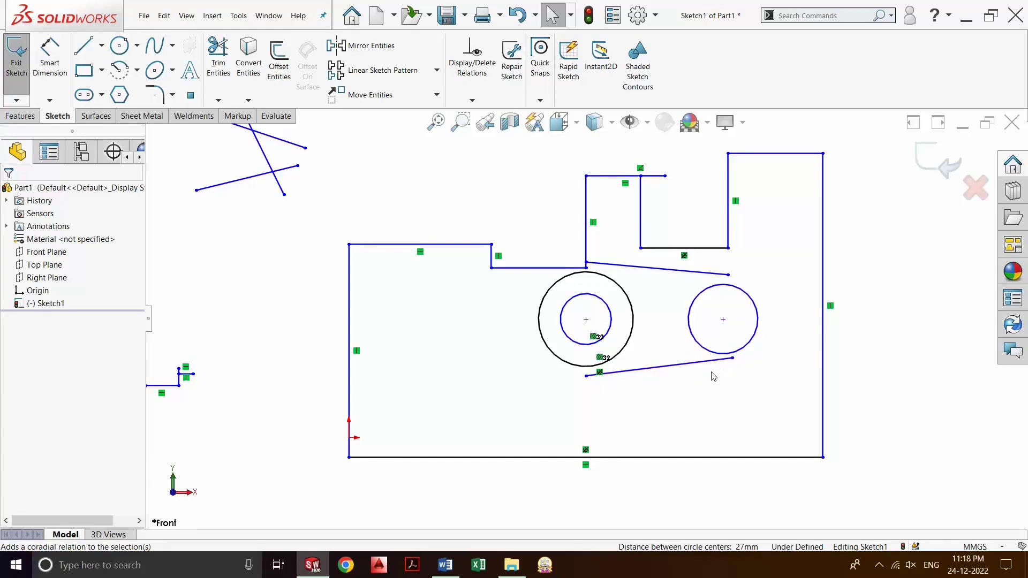
Step: Try a tangent relation between the lower slanted line and right circle, undo it, and fix the line
{"action": "left_click", "coordinate": [682, 365]}
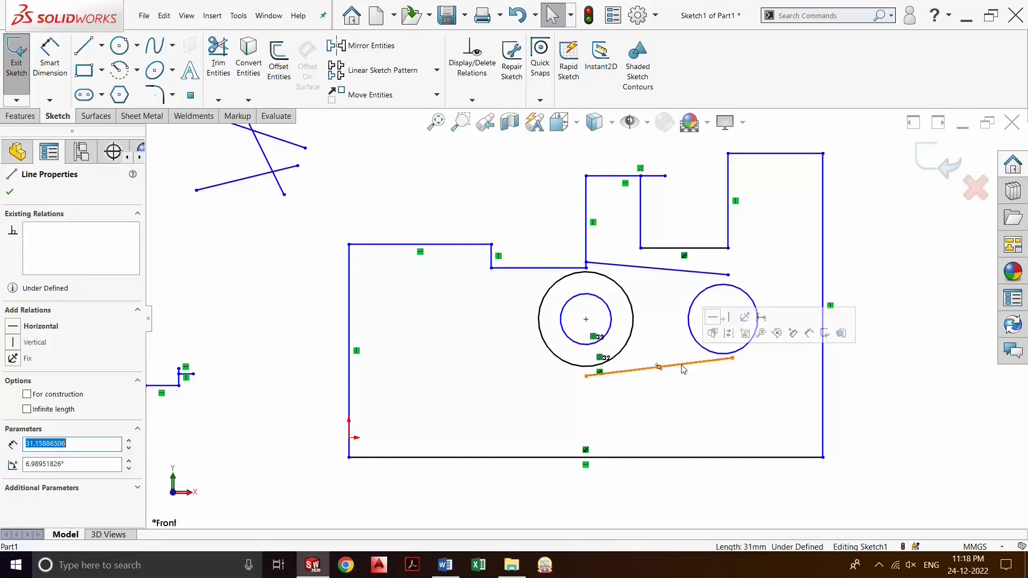
{"action": "left_click", "coordinate": [710, 355], "text": "ctrl"}
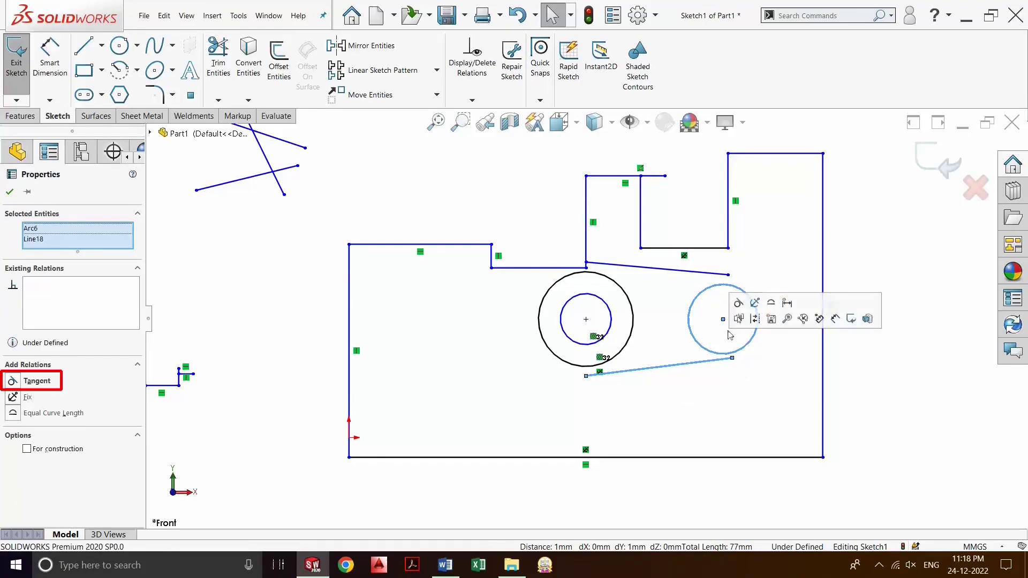
{"action": "left_click", "coordinate": [738, 304]}
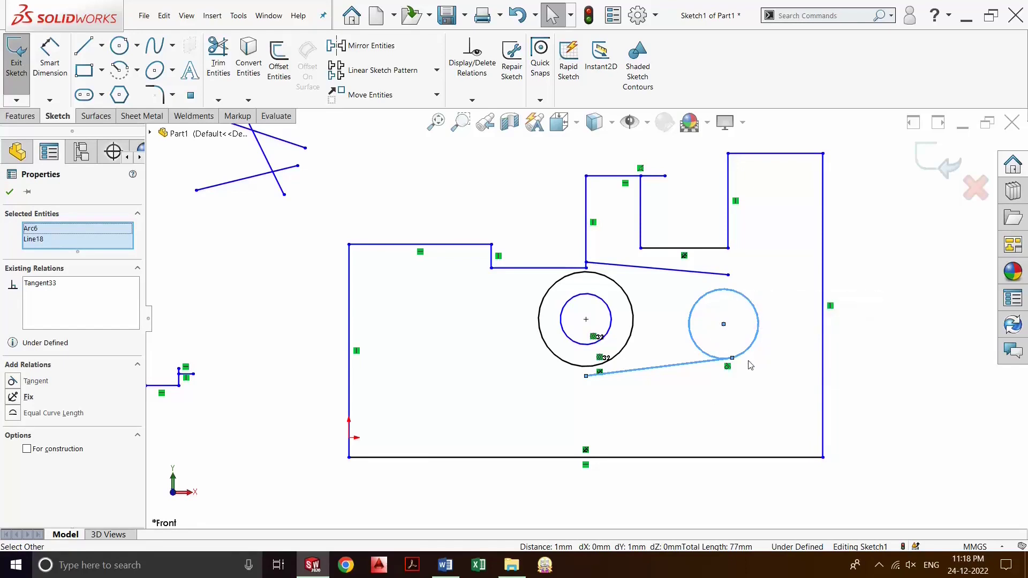
{"action": "key", "text": "ctrl+z"}
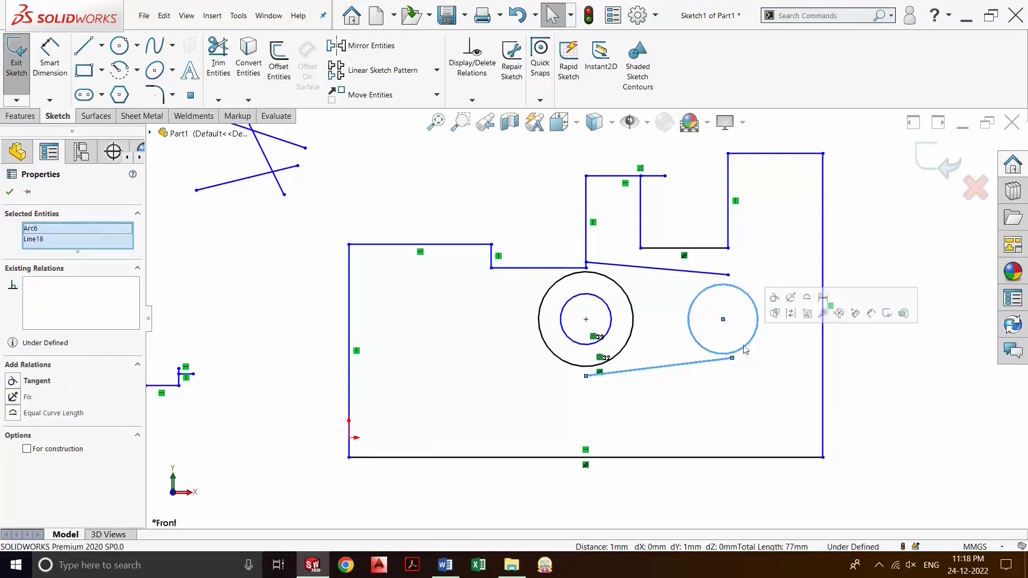
{"action": "left_click", "coordinate": [792, 300]}
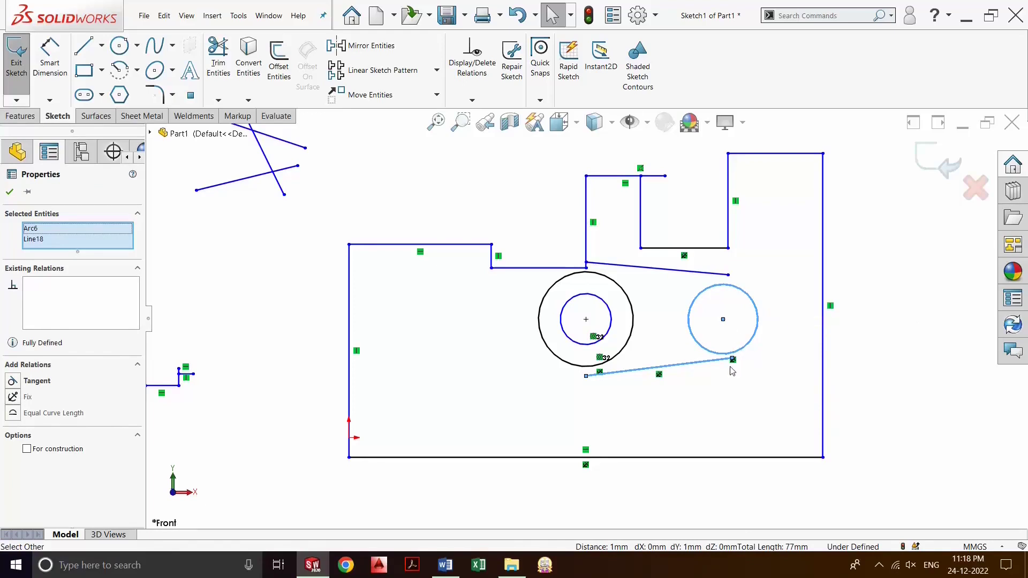
{"action": "left_click", "coordinate": [733, 368]}
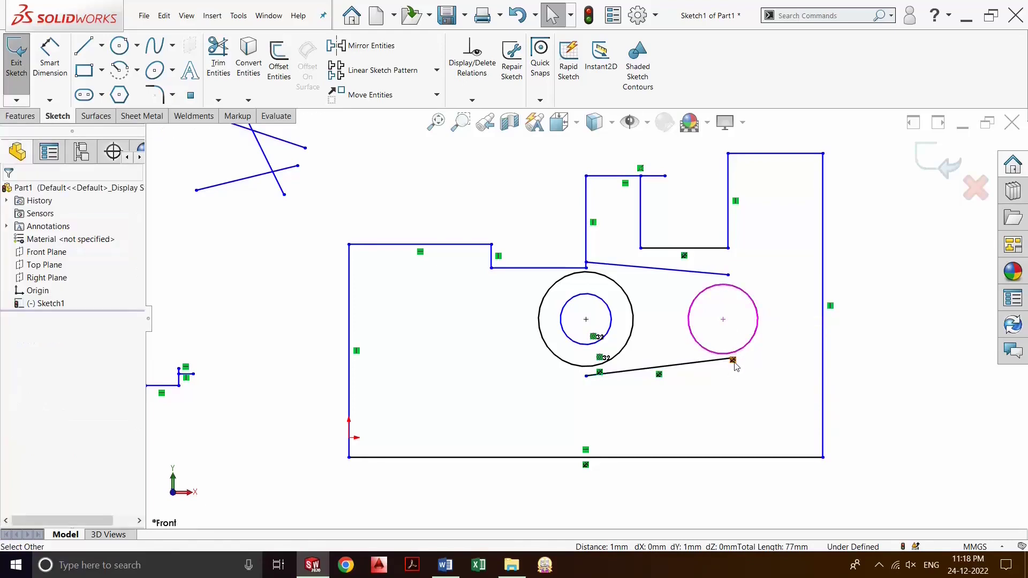
Step: Make the right circle tangent to the fixed line, then delete that over-defining tangent relation
{"action": "left_click", "coordinate": [703, 367]}
{"action": "left_click", "coordinate": [706, 355], "text": "ctrl"}
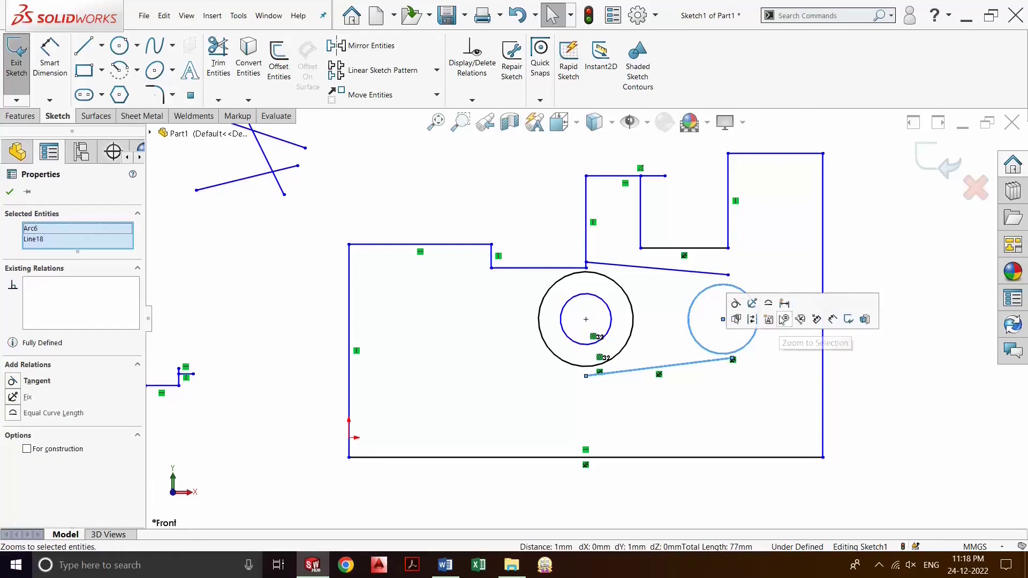
{"action": "left_click", "coordinate": [735, 304]}
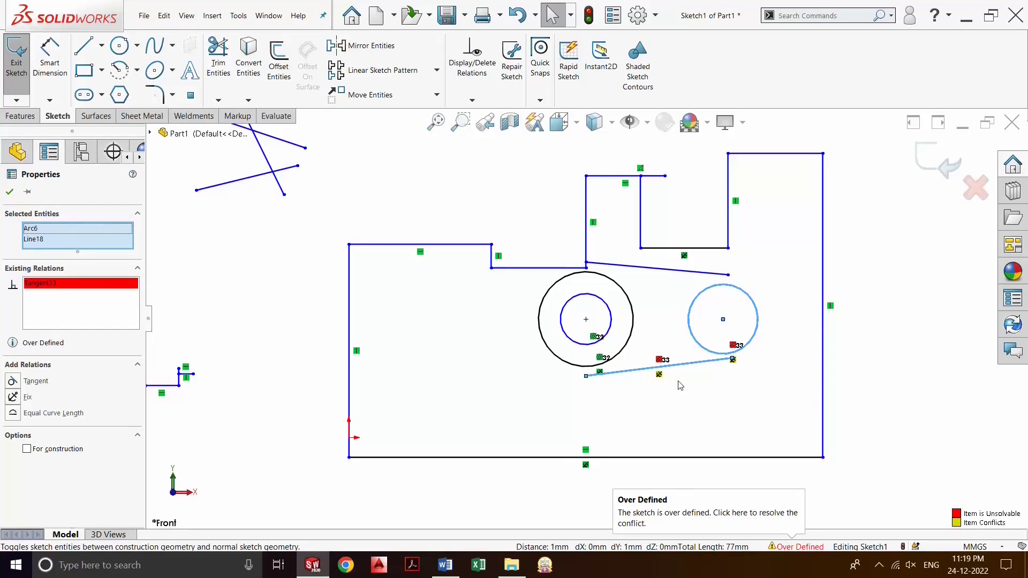
{"action": "key", "text": "Escape"}
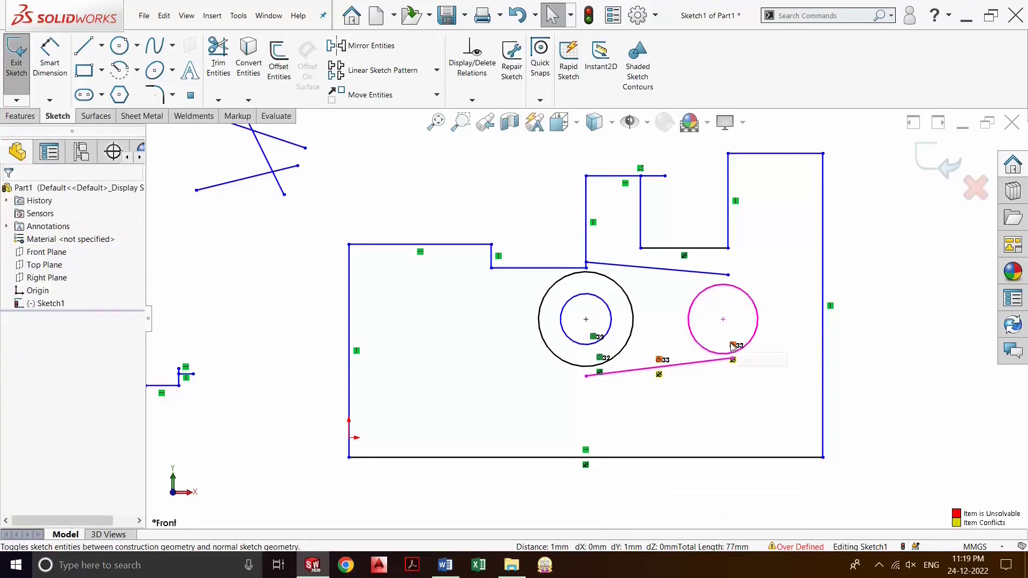
{"action": "left_click", "coordinate": [661, 362]}
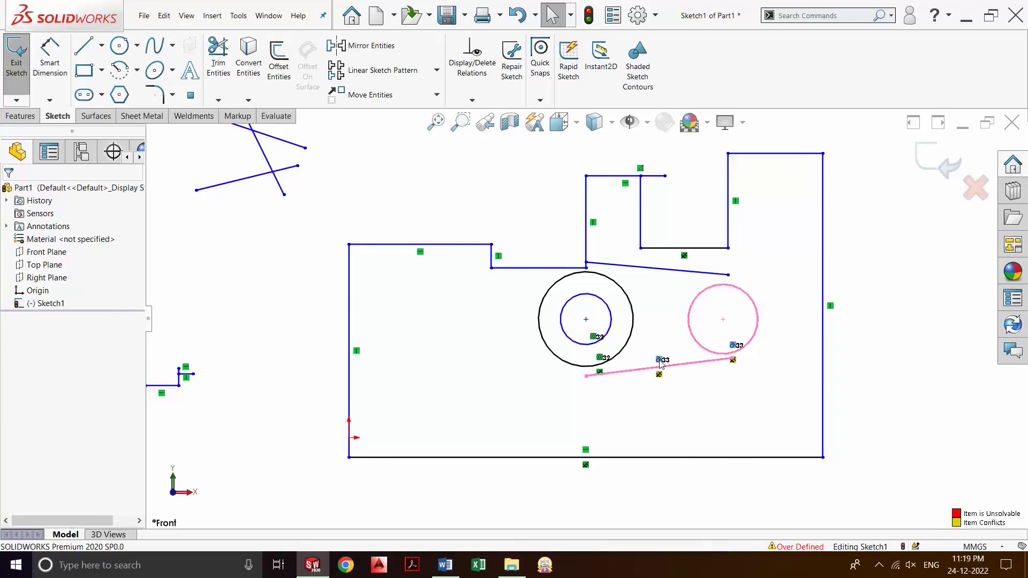
{"action": "key", "text": "Delete"}
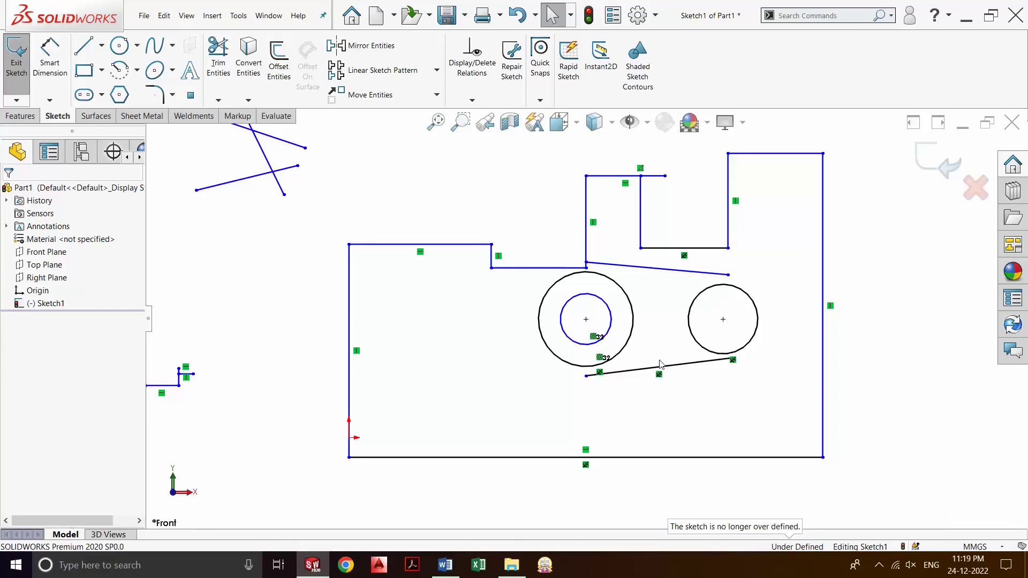
Step: Make the lower slanted line tangent to the small right circle and delete the conflicting relation
{"action": "left_click", "coordinate": [688, 367]}
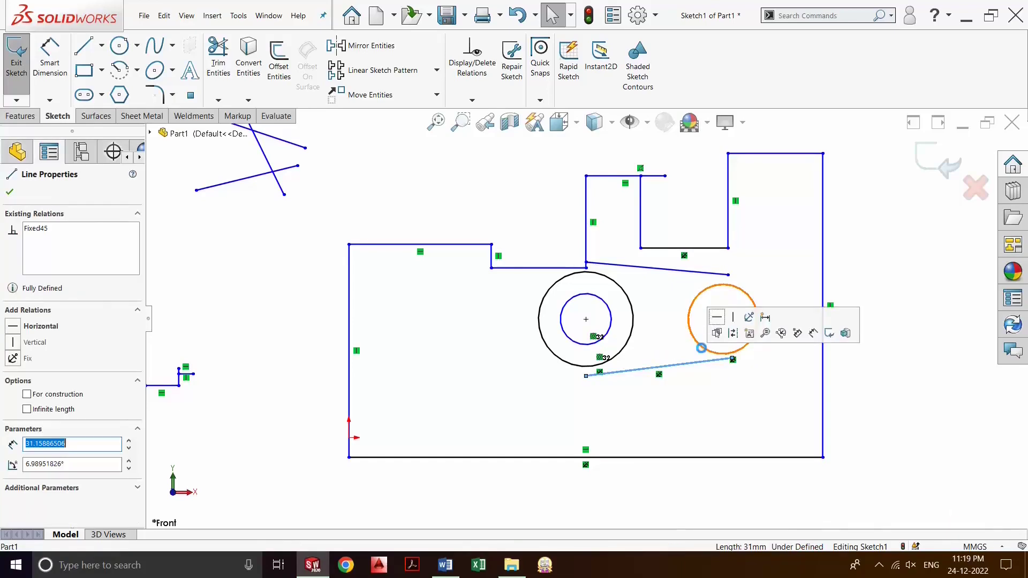
{"action": "left_click", "coordinate": [733, 352], "text": "ctrl"}
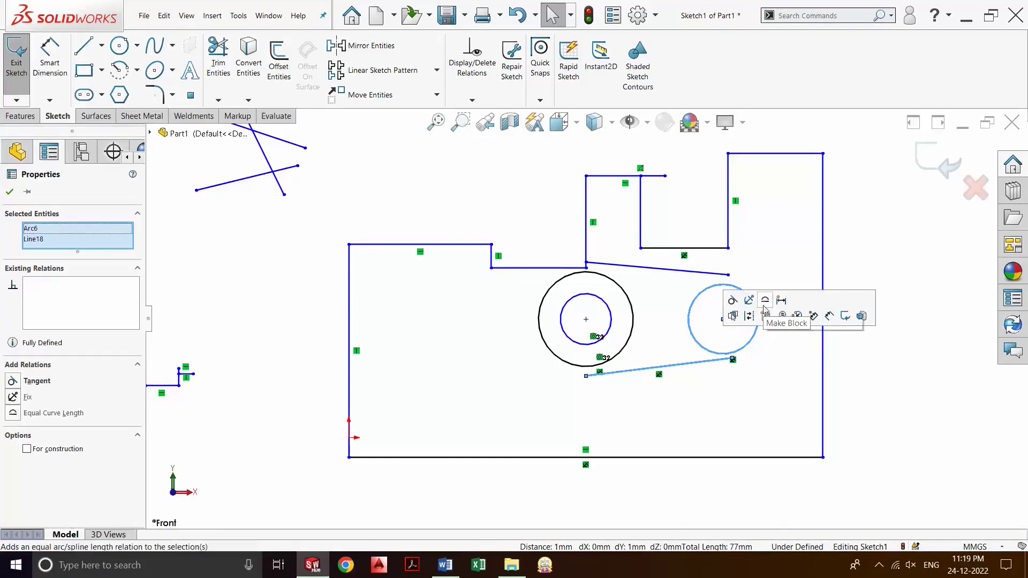
{"action": "left_click", "coordinate": [732, 300]}
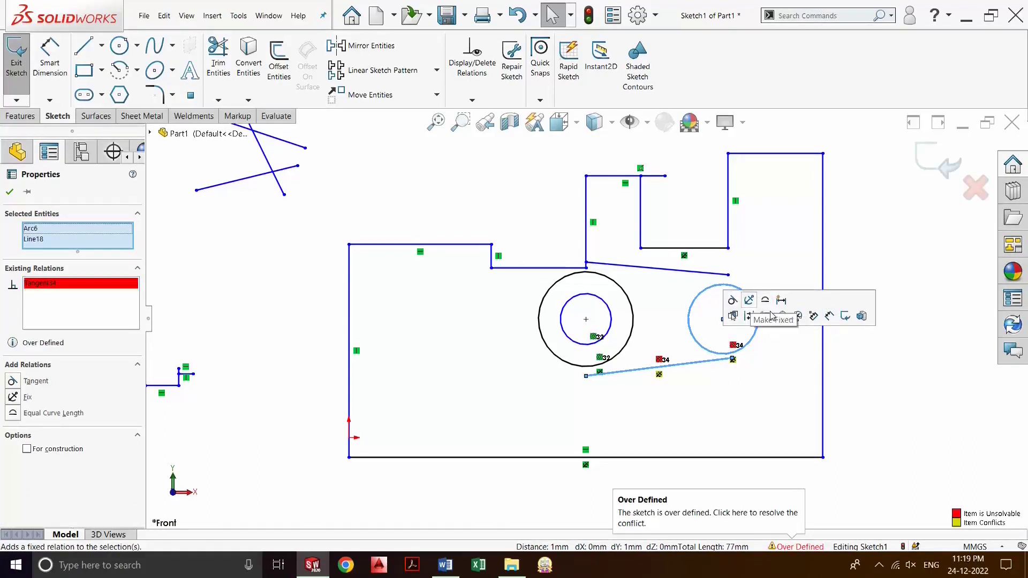
{"action": "left_click", "coordinate": [669, 394]}
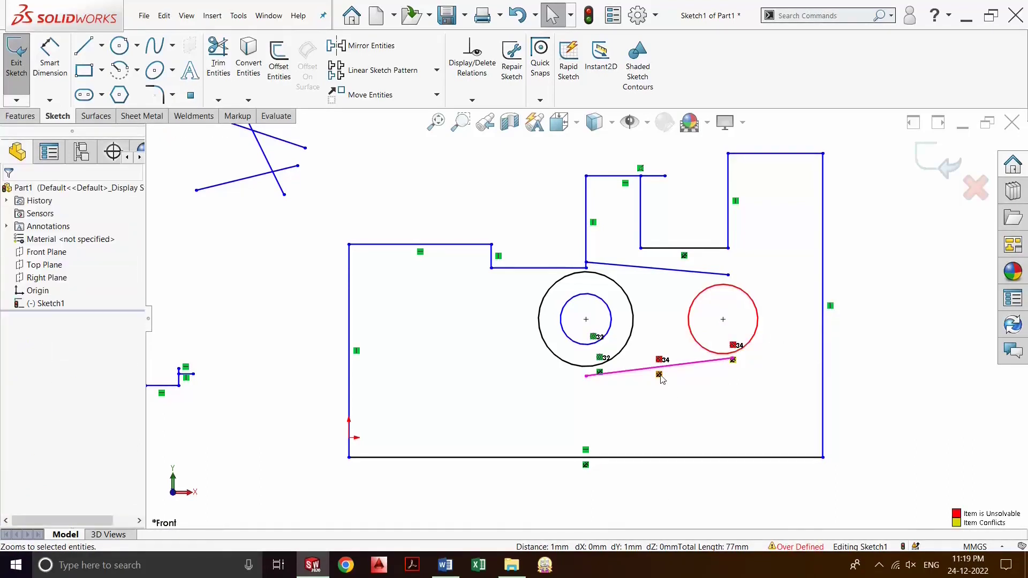
{"action": "left_click", "coordinate": [659, 374]}
{"action": "key", "text": "Delete"}
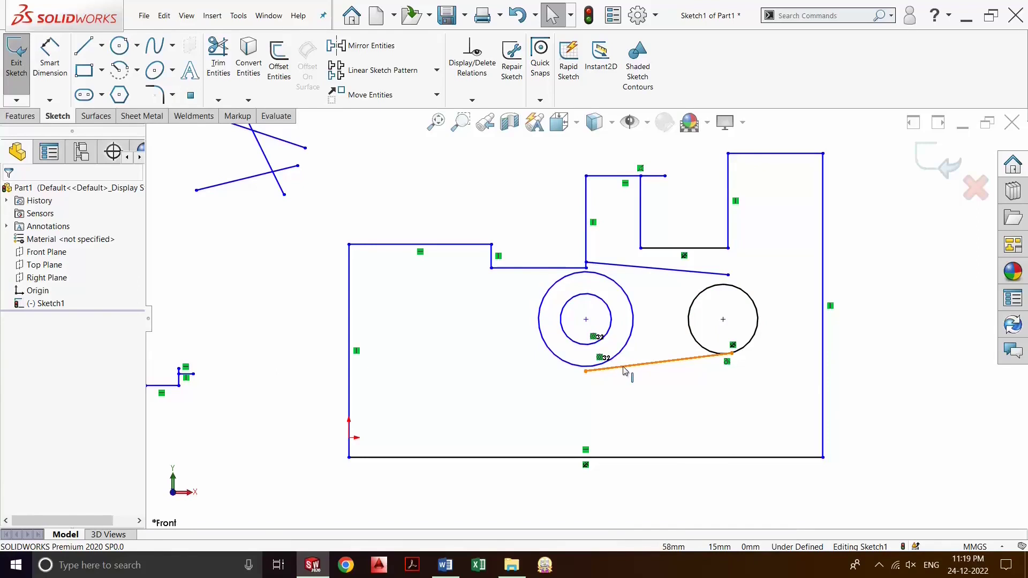
Step: Make the lower slanted line tangent to the large middle circle (Tangent35)
{"action": "left_click", "coordinate": [625, 369]}
{"action": "left_click", "coordinate": [627, 352]}
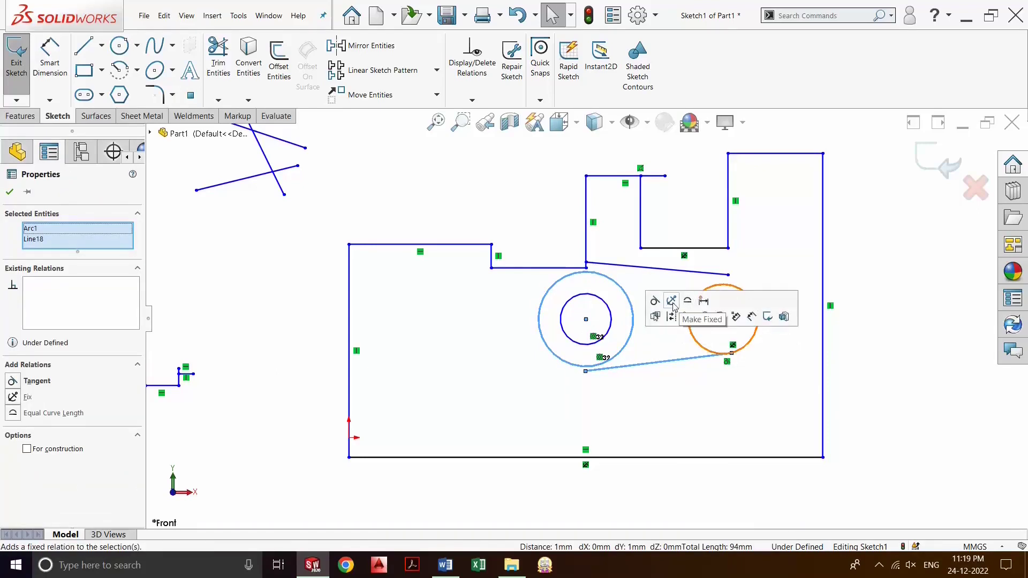
{"action": "left_click", "coordinate": [655, 301]}
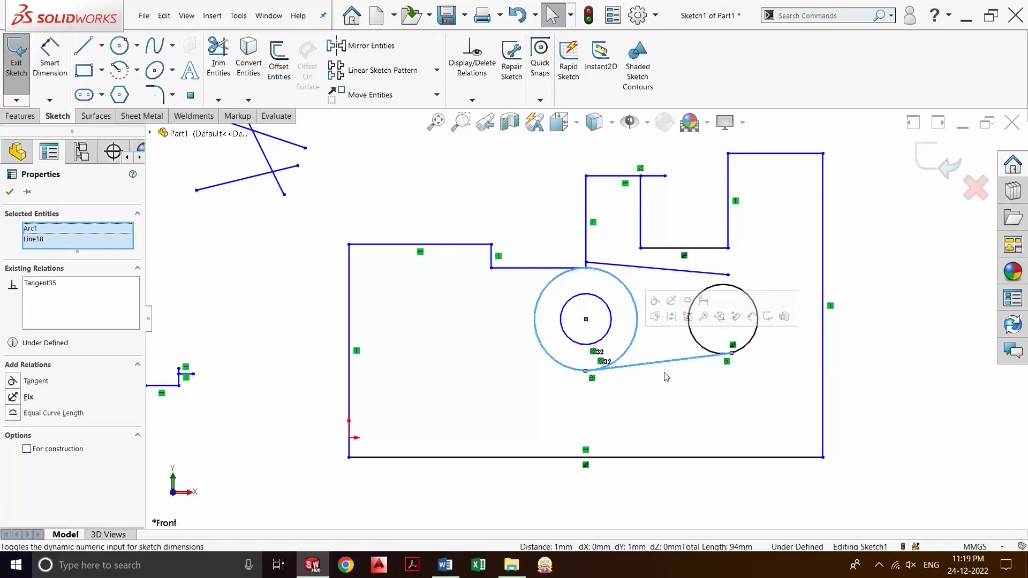
{"action": "left_click", "coordinate": [636, 274]}
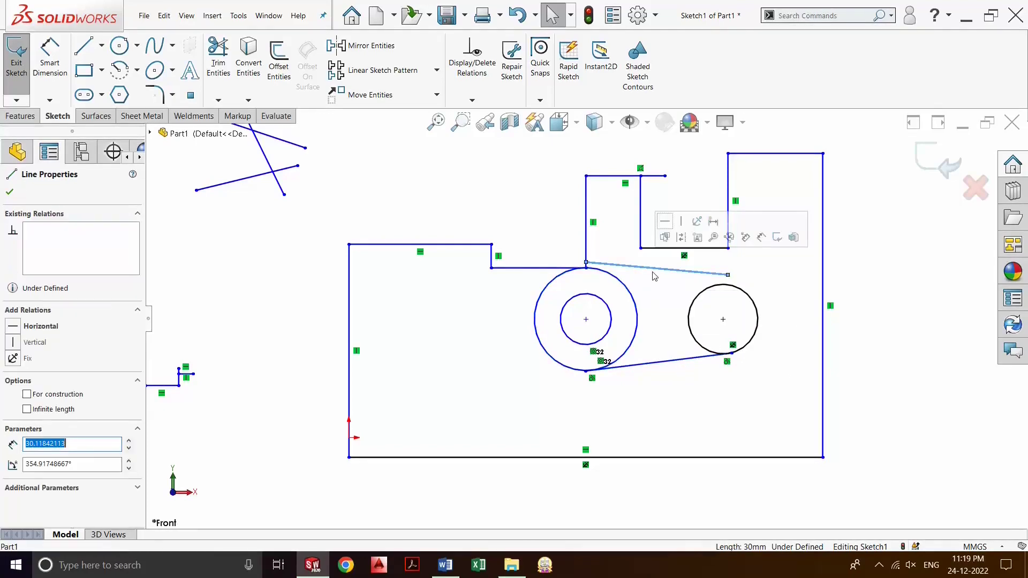
Step: Make the upper slanted line tangent to the large circle
{"action": "left_click", "coordinate": [618, 282]}
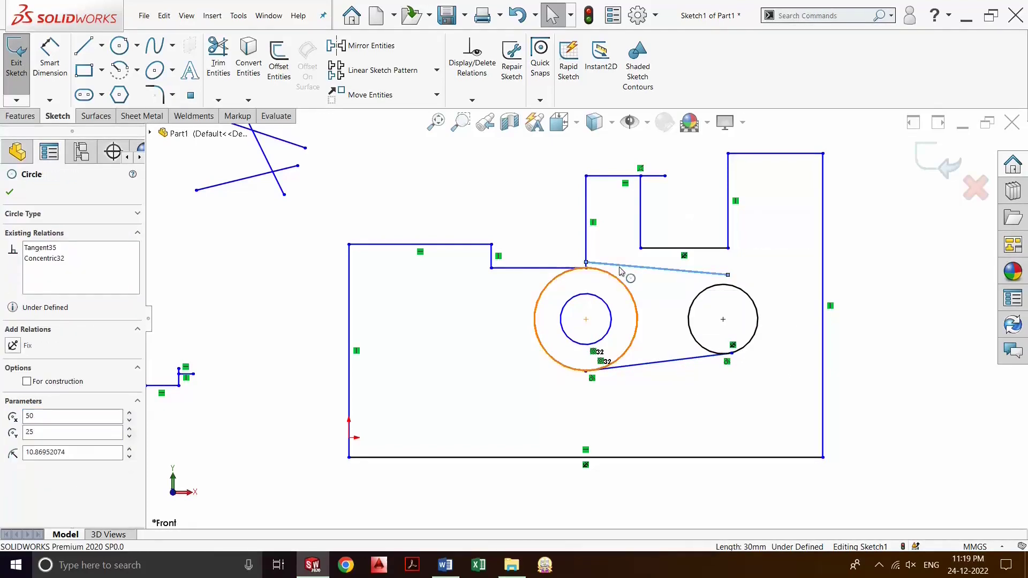
{"action": "left_click", "coordinate": [624, 268], "text": "ctrl"}
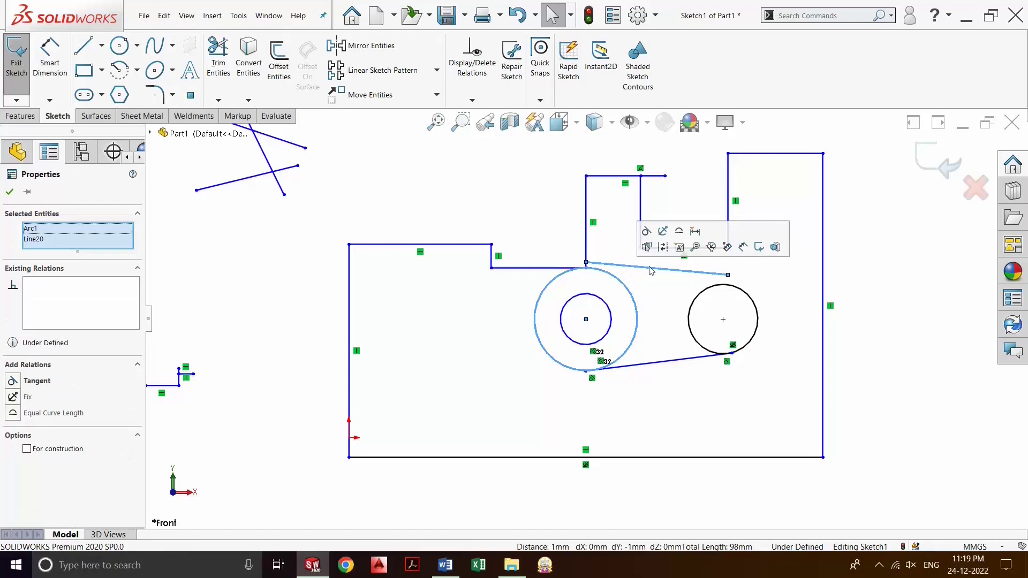
{"action": "left_click", "coordinate": [646, 232]}
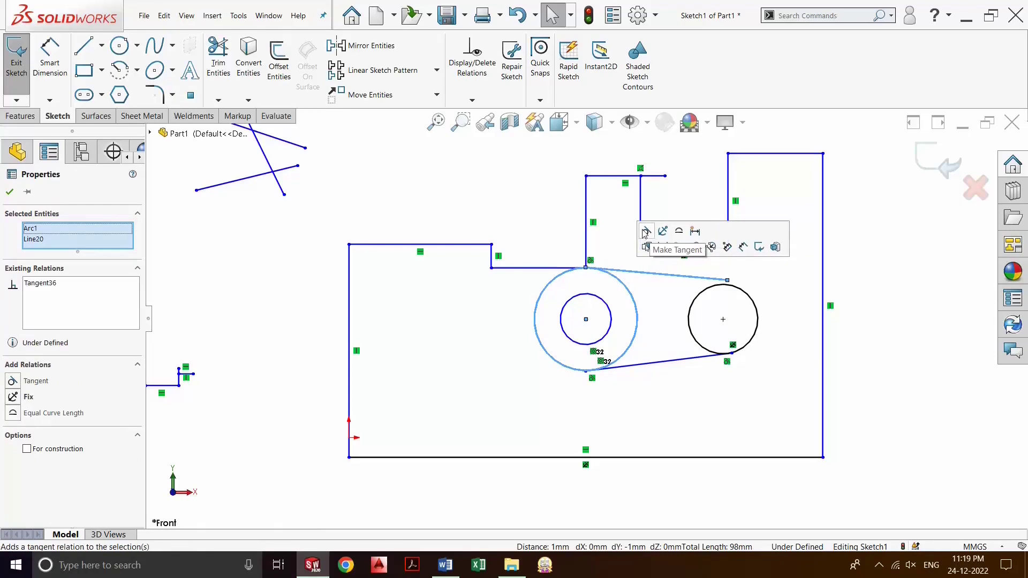
Step: Make the upper slanted line tangent to the small right circle, then select the notch's bottom line
{"action": "left_click", "coordinate": [704, 294]}
{"action": "left_click", "coordinate": [697, 278]}
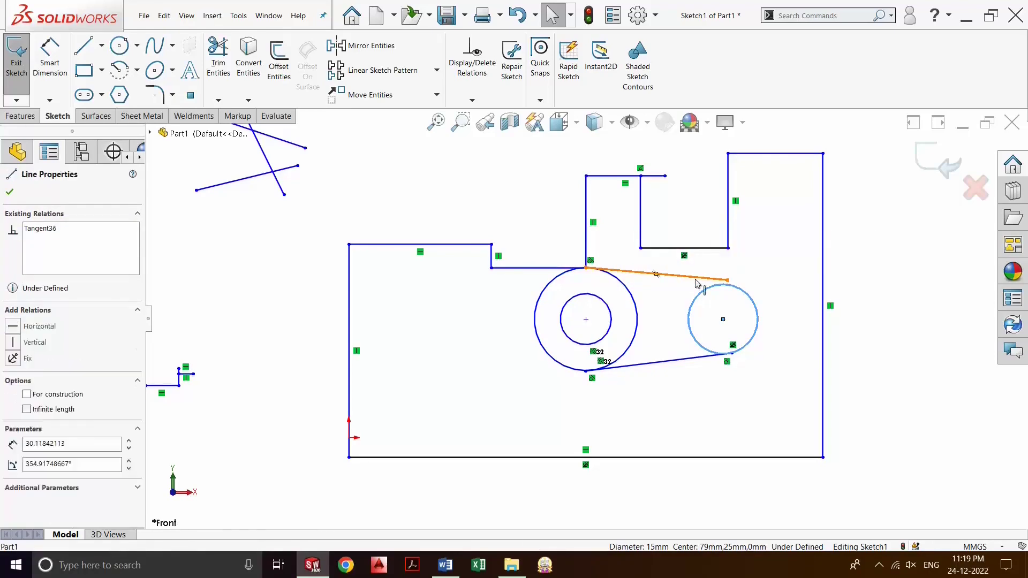
{"action": "left_click", "coordinate": [702, 291], "text": "ctrl"}
{"action": "left_click", "coordinate": [727, 232]}
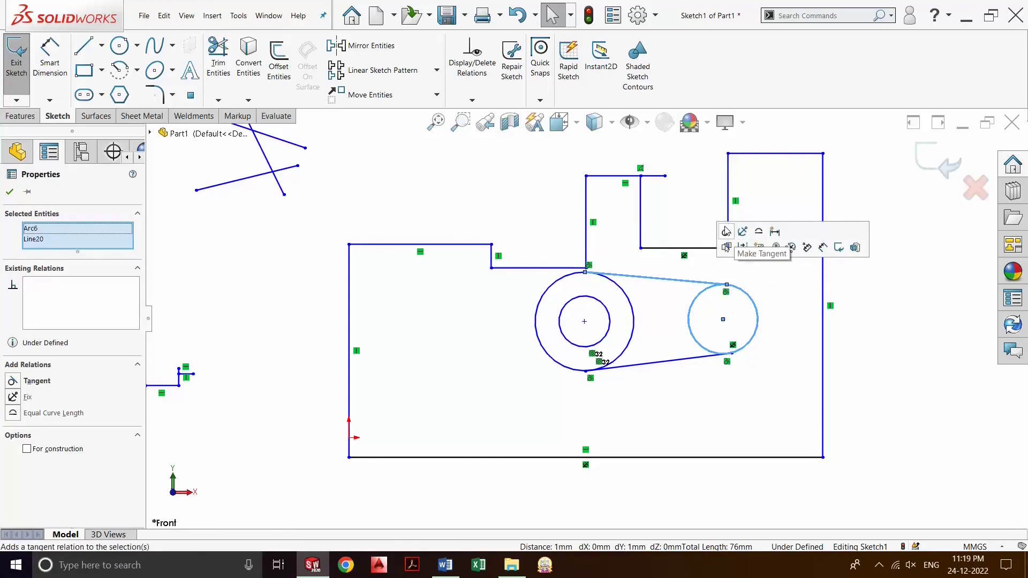
{"action": "left_click", "coordinate": [719, 370]}
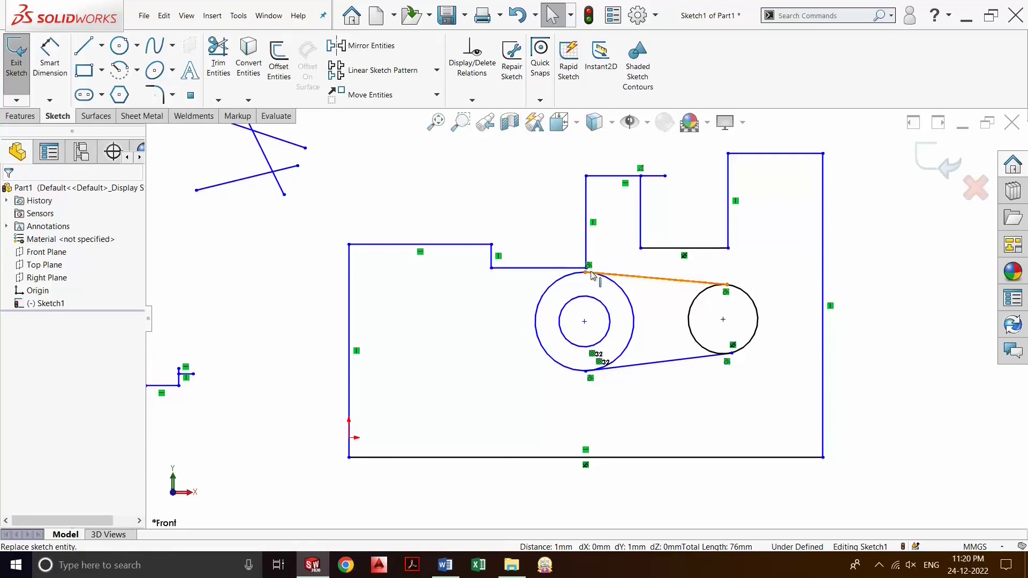
{"action": "left_click", "coordinate": [704, 248]}
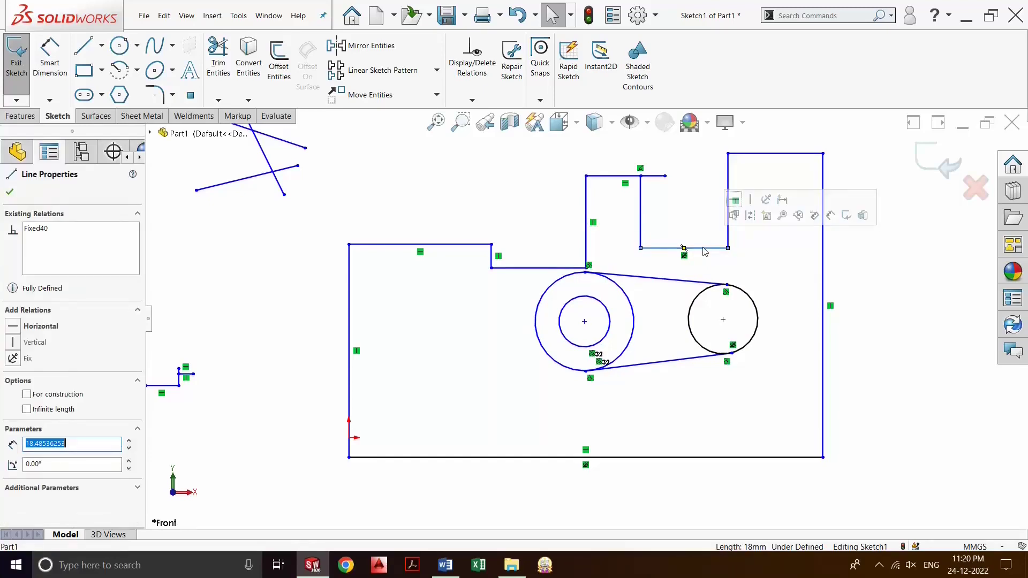
Step: Apply an Equal relation to the top-left and top-right edges so both measure 30 mm
{"action": "left_click", "coordinate": [763, 154]}
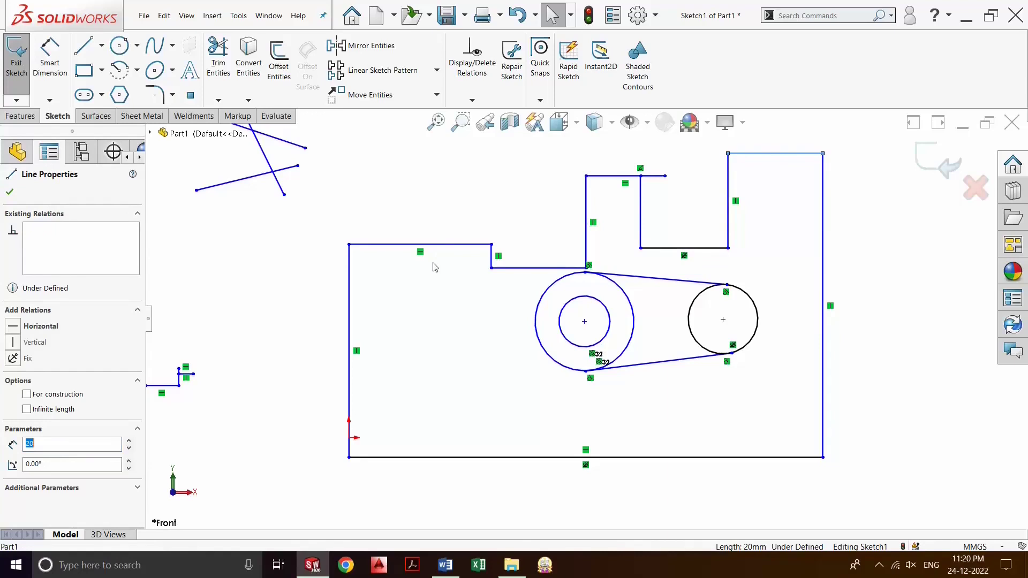
{"action": "left_click", "coordinate": [447, 245], "text": "ctrl"}
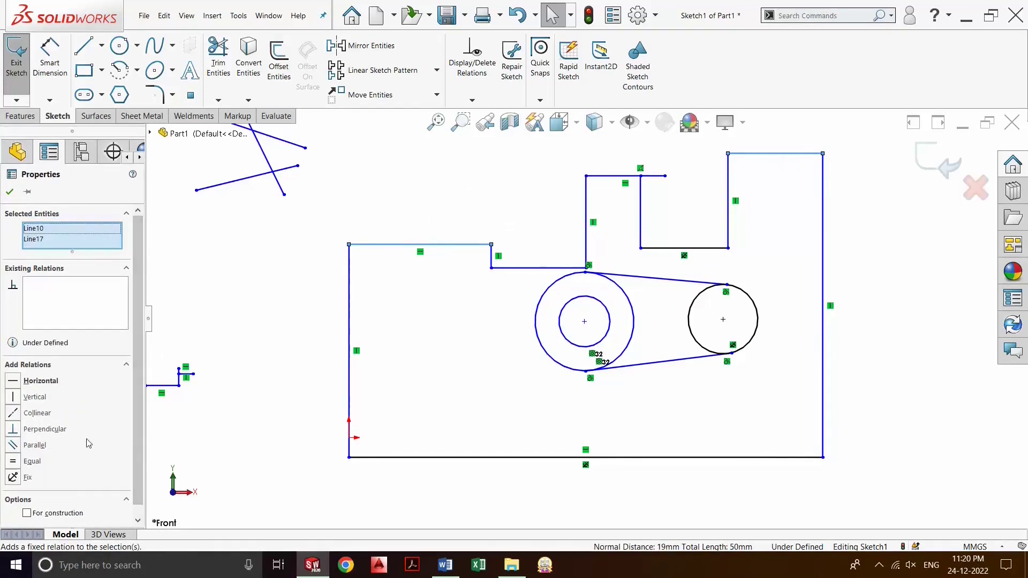
{"action": "left_click", "coordinate": [33, 462]}
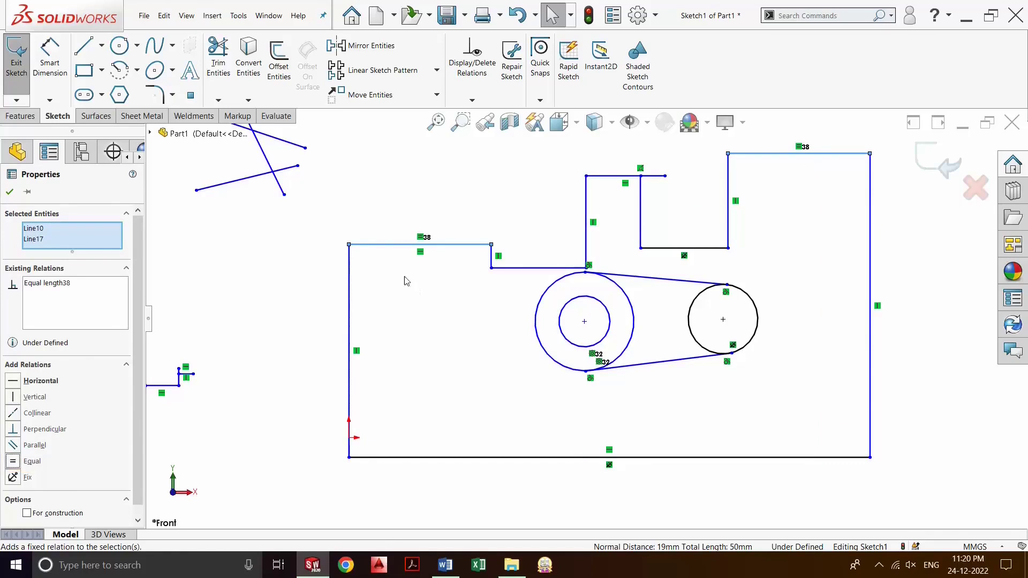
{"action": "key", "text": "Escape"}
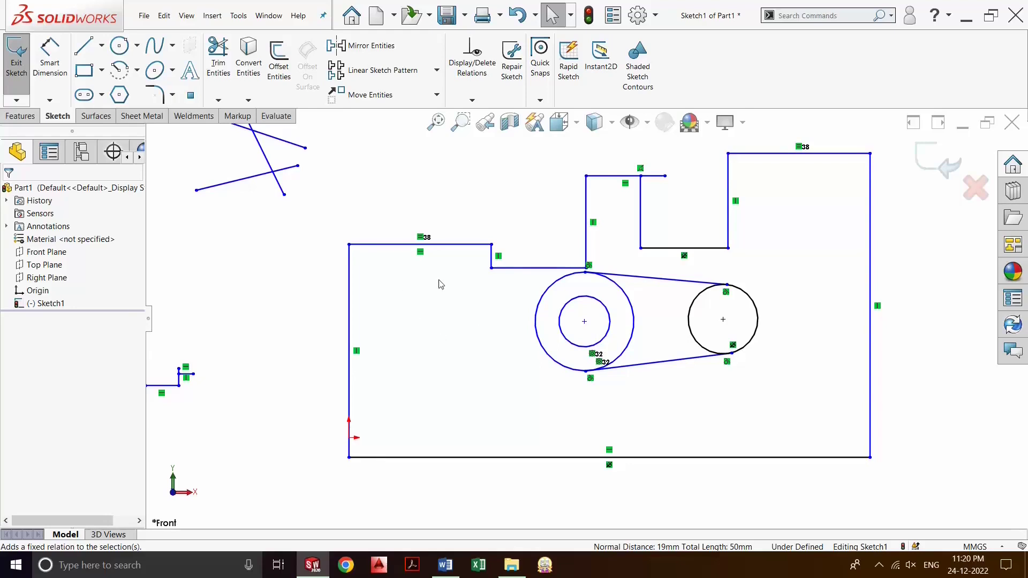
{"action": "left_click", "coordinate": [464, 250]}
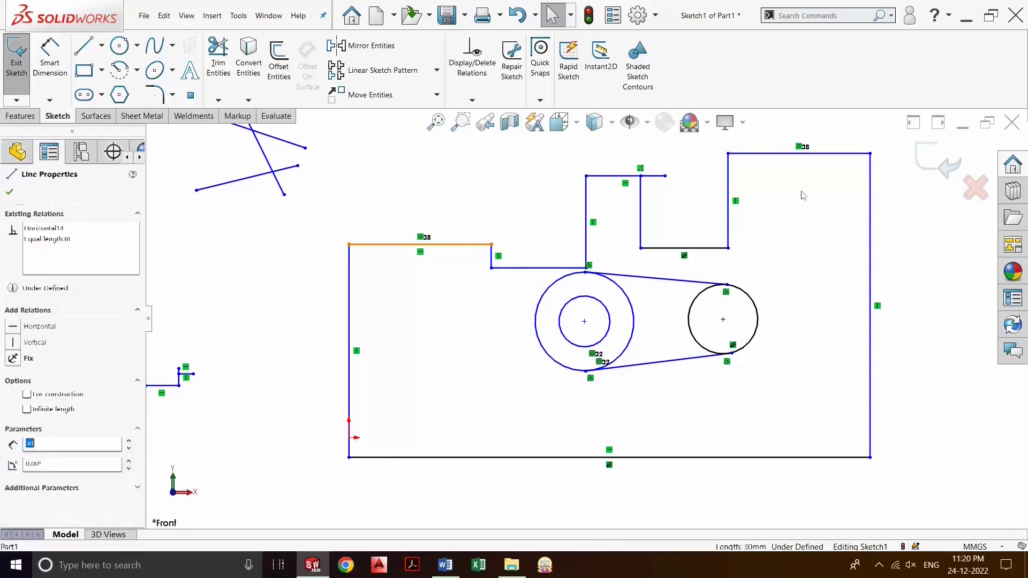
{"action": "left_click", "coordinate": [825, 156], "text": "ctrl"}
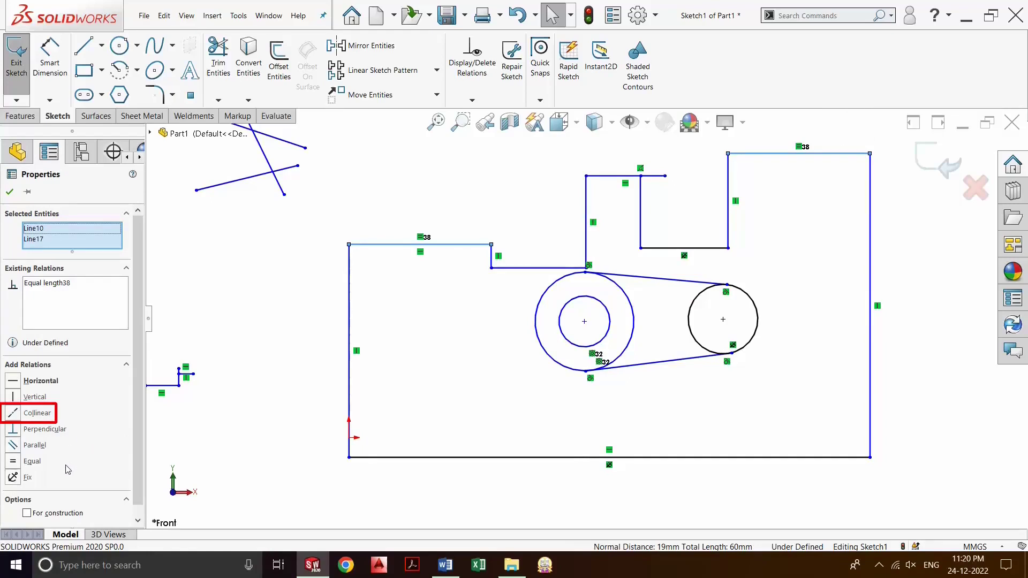
Step: Try Collinear on the two top edges, undo it, then apply a Fix relation instead
{"action": "left_click", "coordinate": [38, 413]}
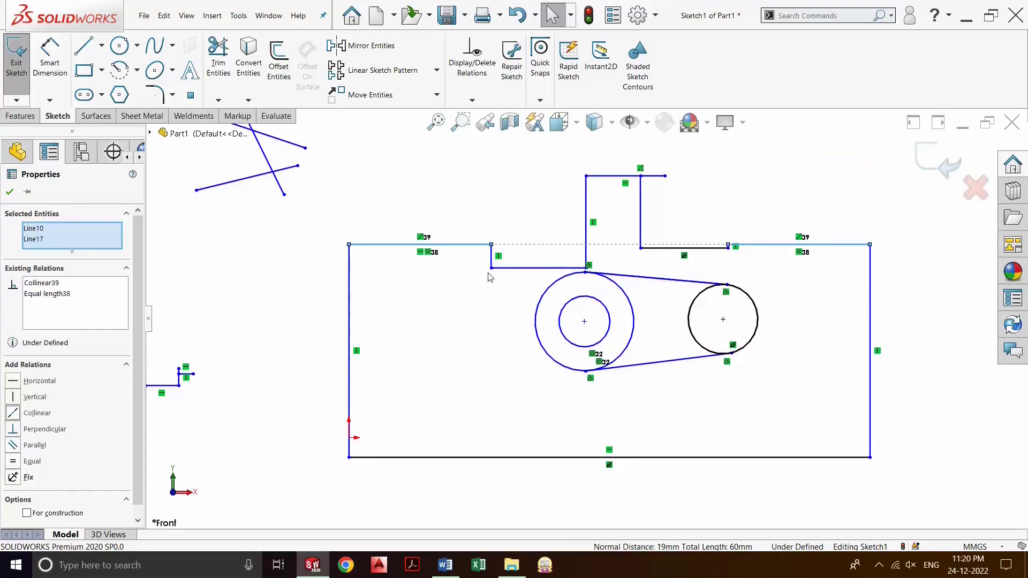
{"action": "key", "text": "ctrl+z"}
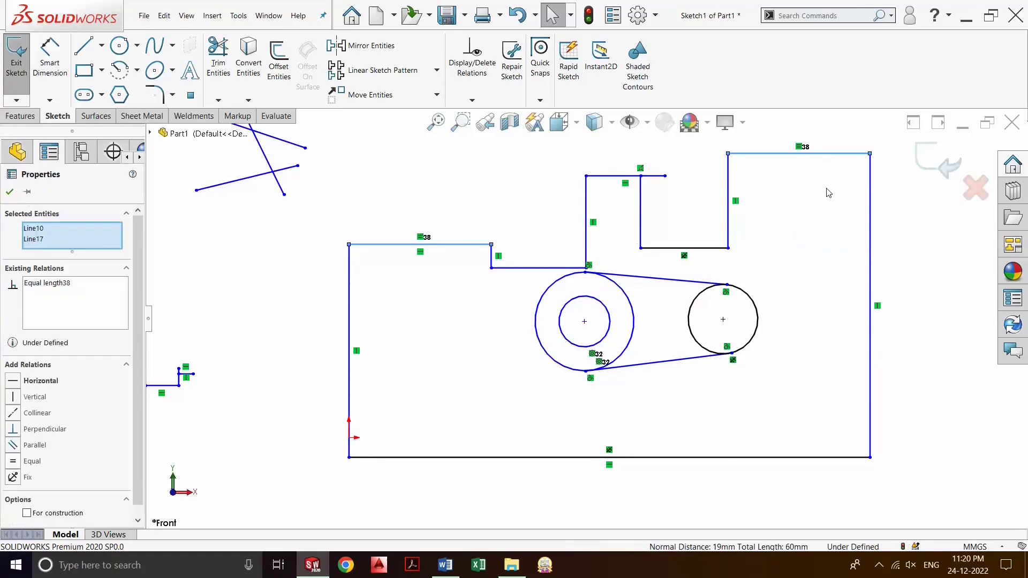
{"action": "left_click", "coordinate": [830, 156], "text": "ctrl"}
{"action": "left_click", "coordinate": [831, 157], "text": "ctrl"}
{"action": "left_click", "coordinate": [827, 155], "text": "ctrl"}
{"action": "left_click", "coordinate": [827, 155], "text": "ctrl"}
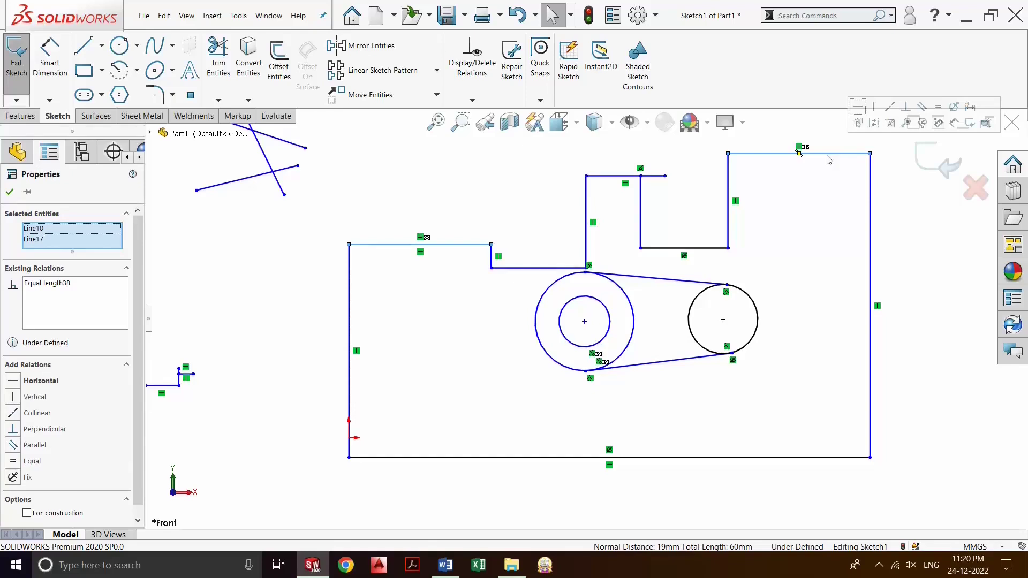
{"action": "left_click", "coordinate": [26, 482]}
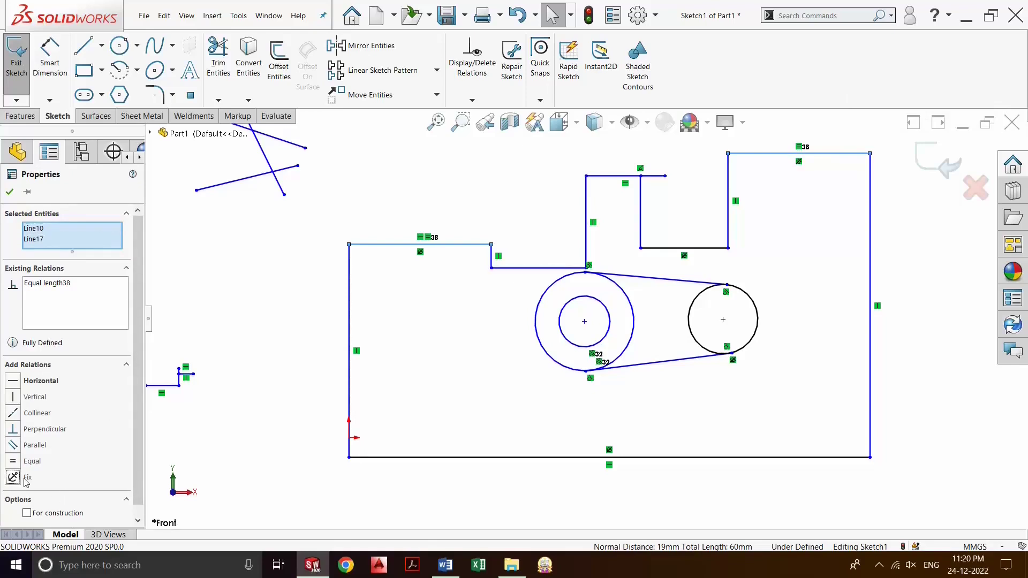
{"action": "left_click", "coordinate": [440, 265]}
{"action": "left_click", "coordinate": [457, 245]}
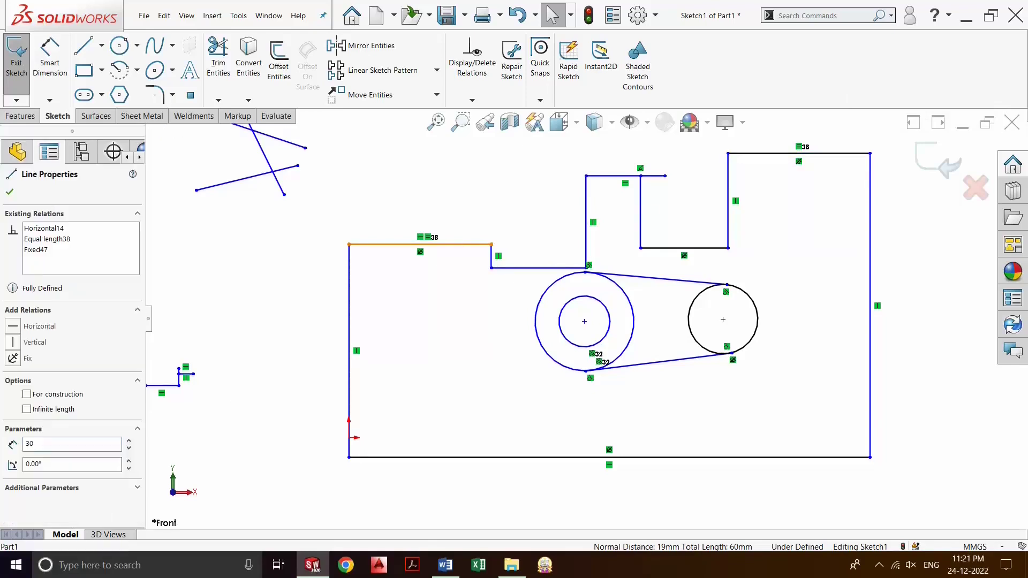
{"action": "left_click", "coordinate": [812, 154], "text": "ctrl"}
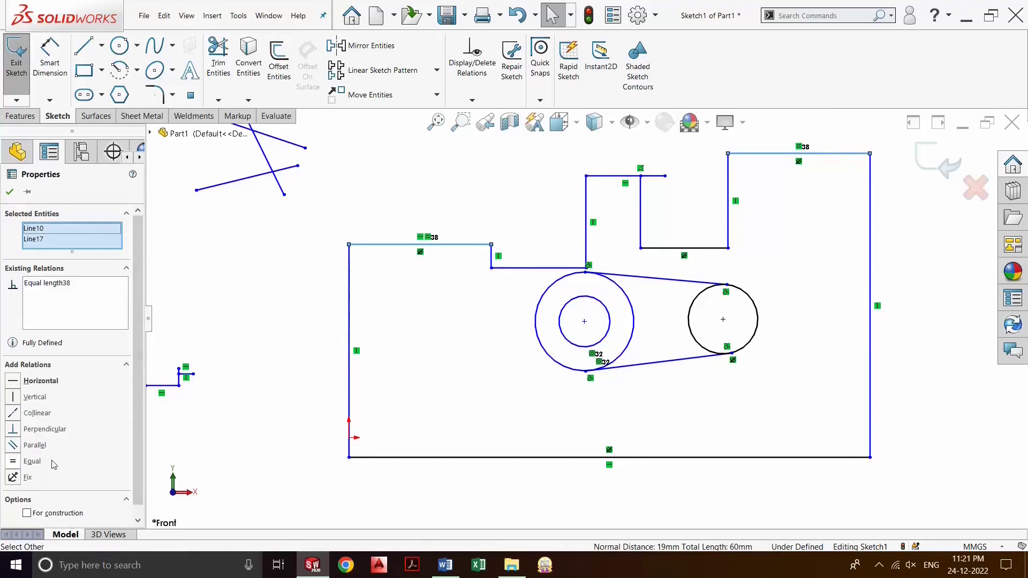
Step: Add Collinear to the top edges, then delete the conflicting relation to clear Over Defined
{"action": "left_click", "coordinate": [36, 413]}
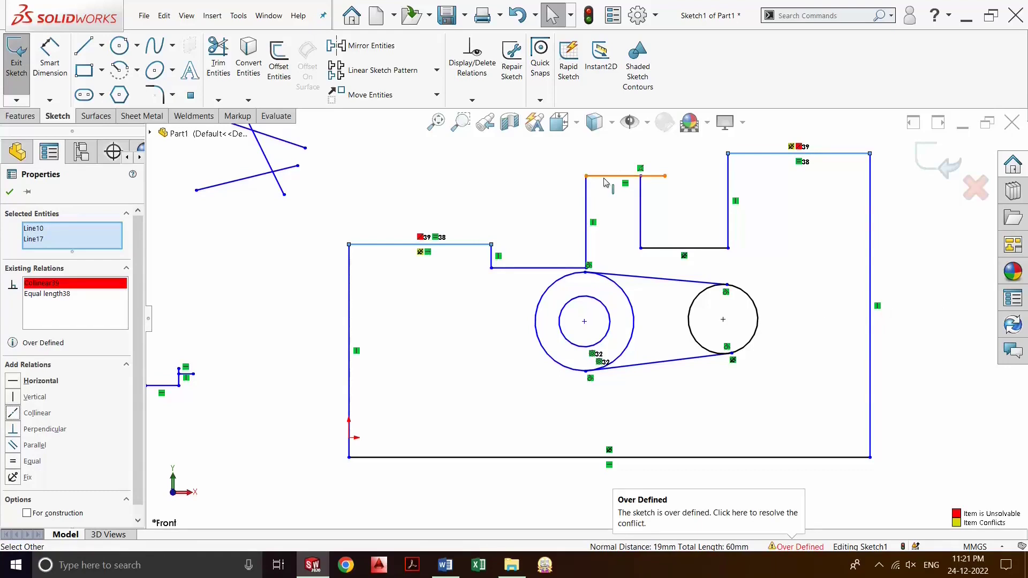
{"action": "left_click", "coordinate": [419, 264]}
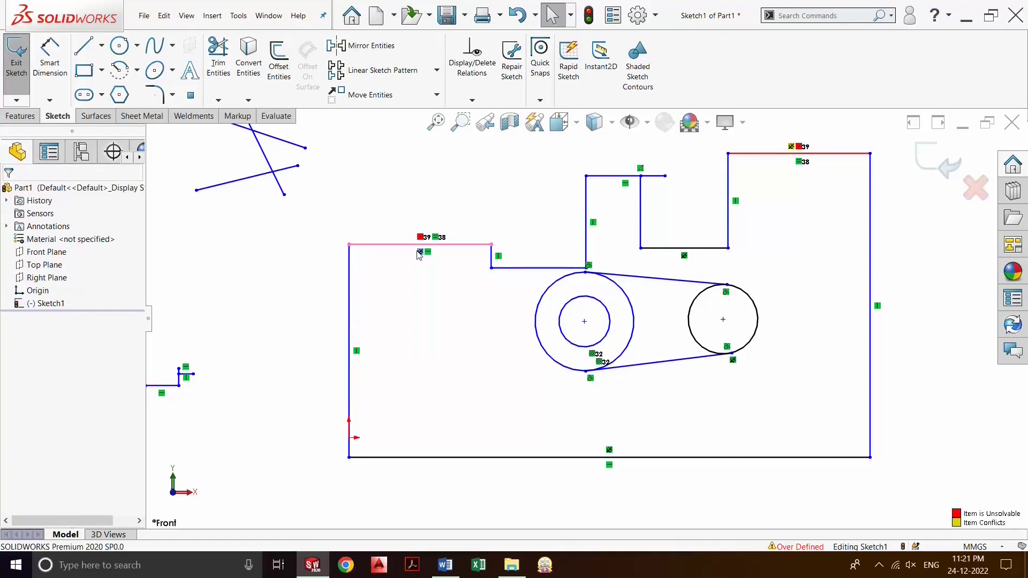
{"action": "left_click", "coordinate": [420, 252]}
{"action": "key", "text": "Delete"}
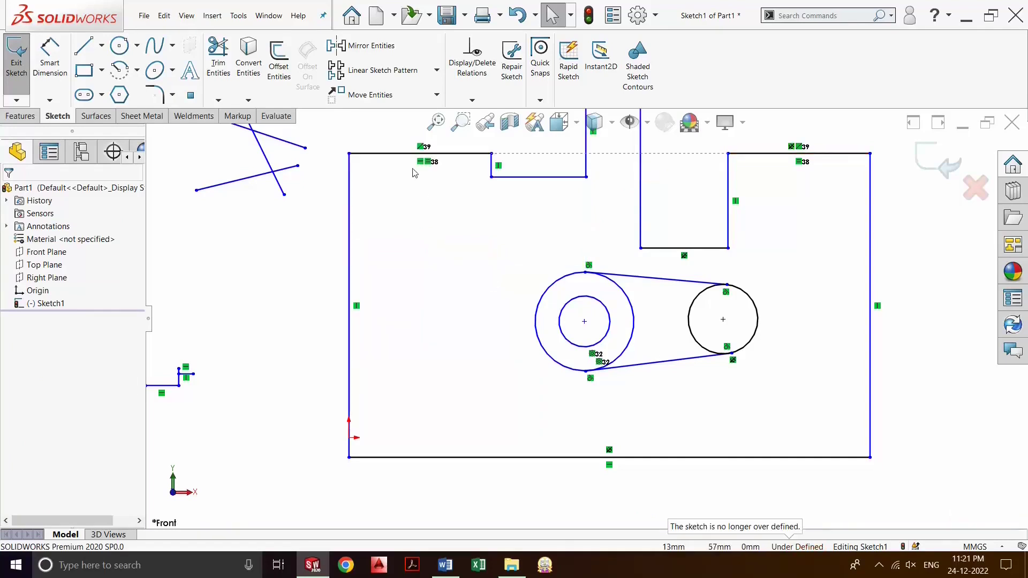
{"action": "scroll", "coordinate": [601, 237], "scroll_direction": "down", "scroll_amount": 1}
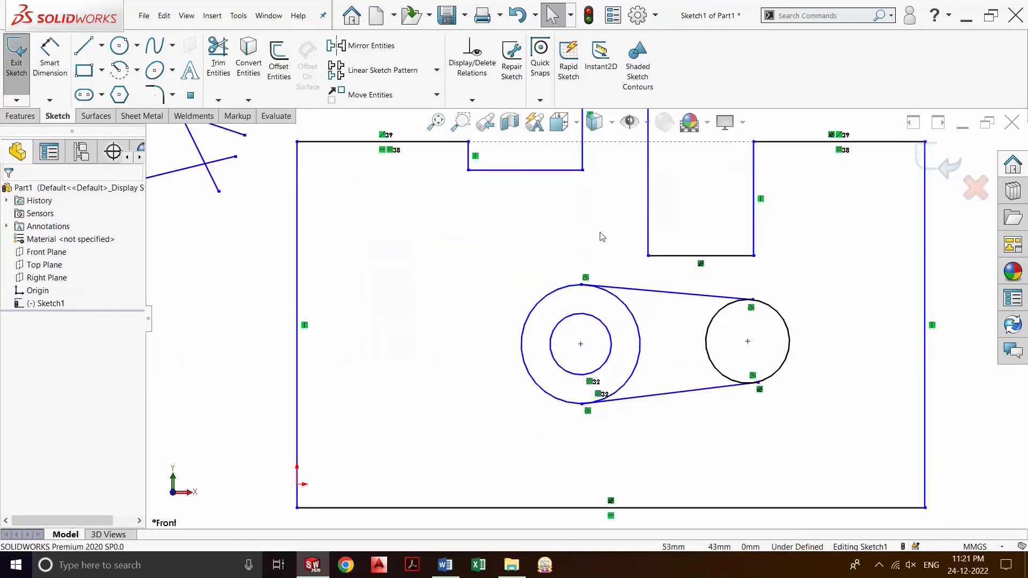
{"action": "scroll", "coordinate": [601, 234], "scroll_direction": "up", "scroll_amount": 4}
{"action": "scroll", "coordinate": [656, 182], "scroll_direction": "down", "scroll_amount": 2}
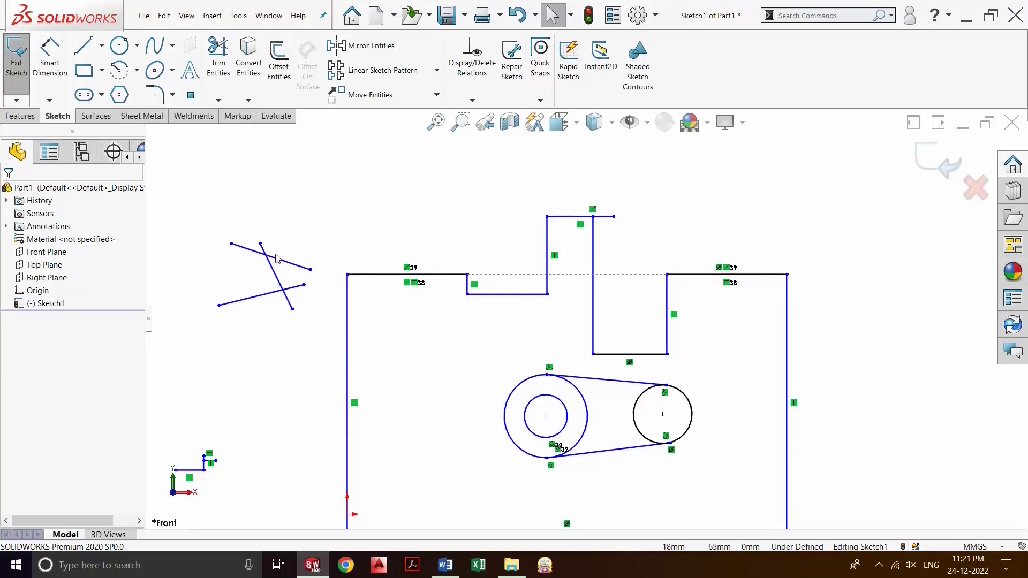
Step: Apply a Parallel relation to the lower and upper crossed lines on the left
{"action": "left_click", "coordinate": [259, 300]}
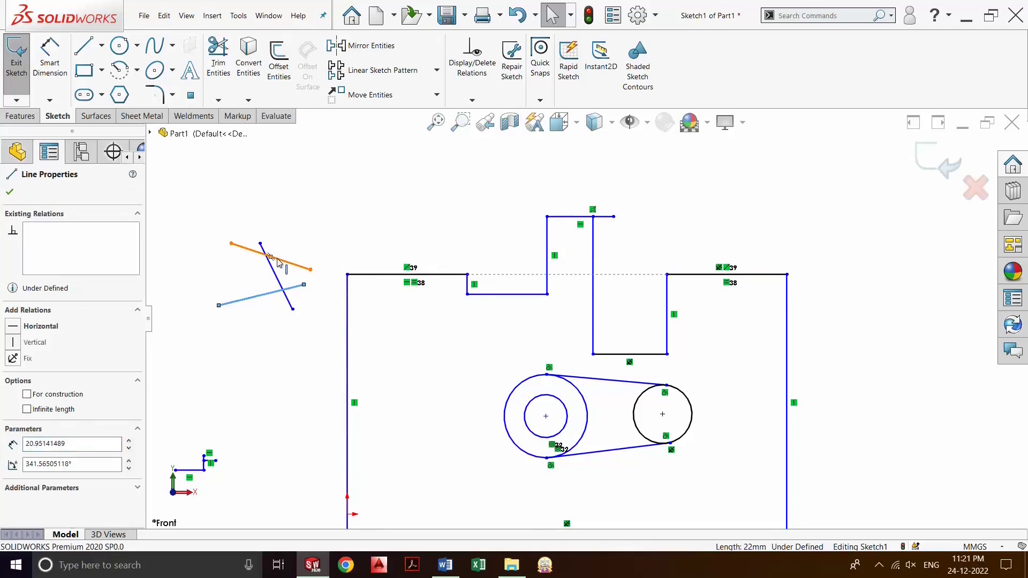
{"action": "left_click", "coordinate": [277, 259], "text": "ctrl"}
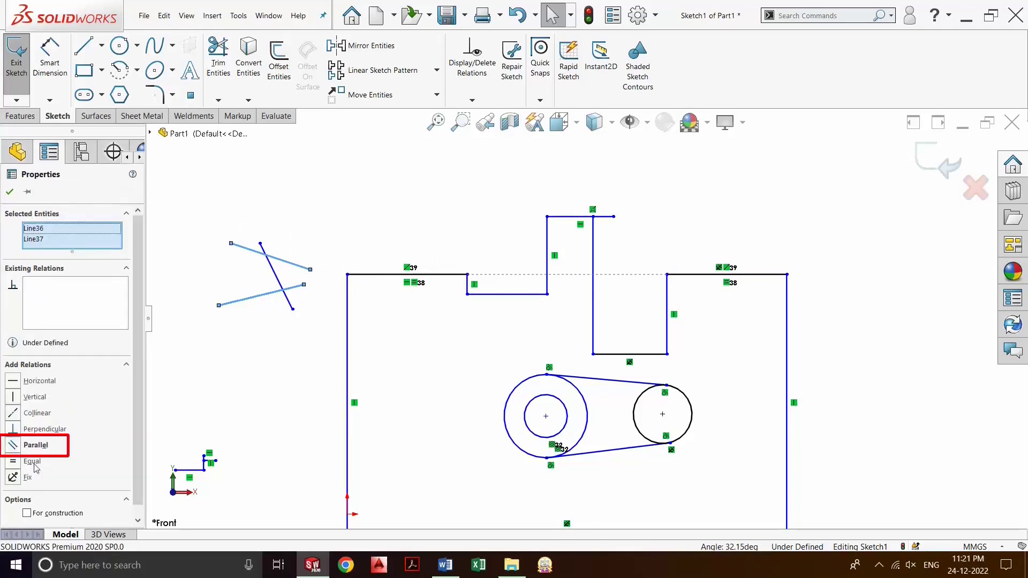
{"action": "left_click", "coordinate": [35, 446]}
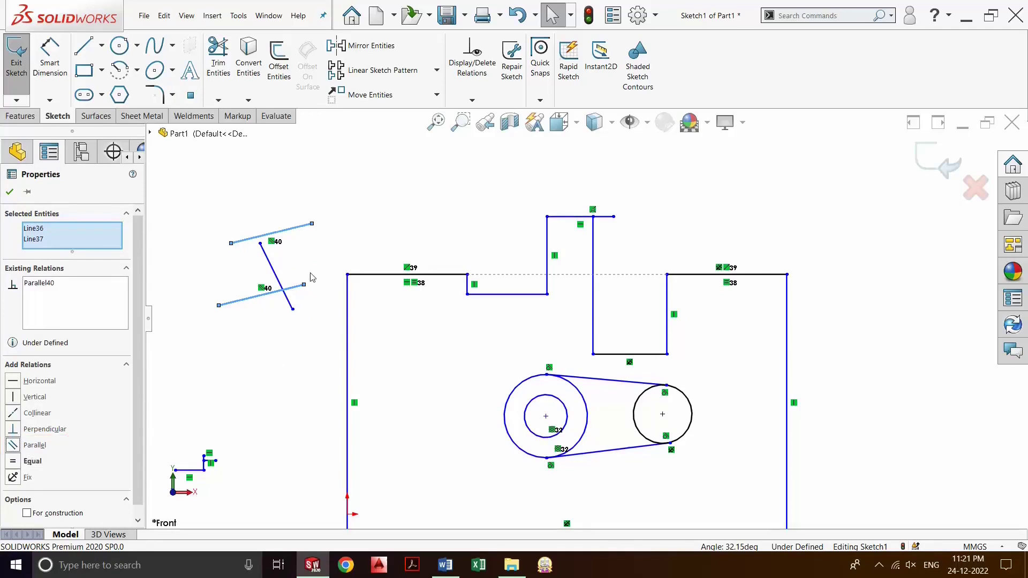
{"action": "left_click", "coordinate": [328, 254]}
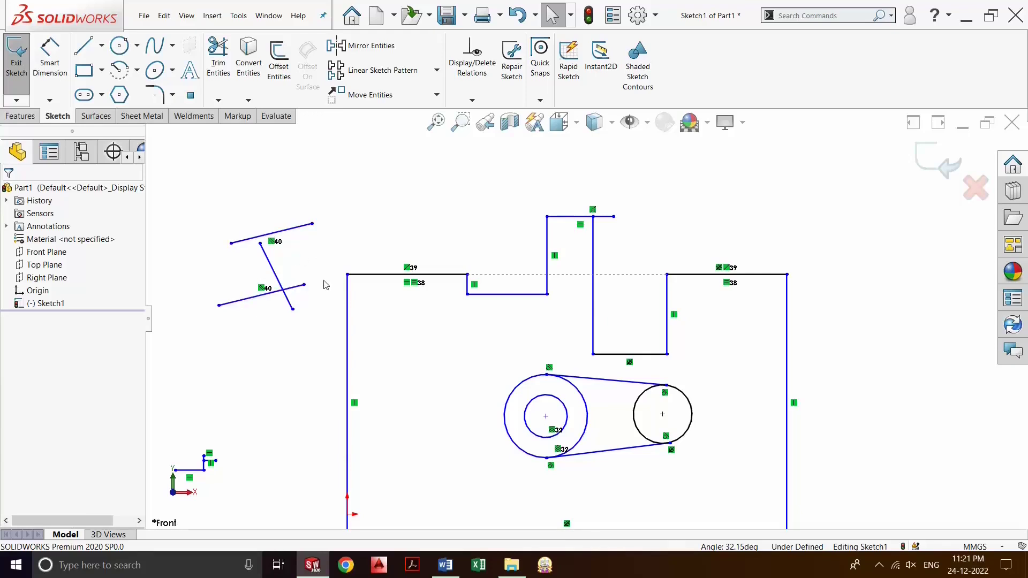
Step: Add a Perpendicular relation between the slanted line and the upper parallel line
{"action": "left_click", "coordinate": [273, 270]}
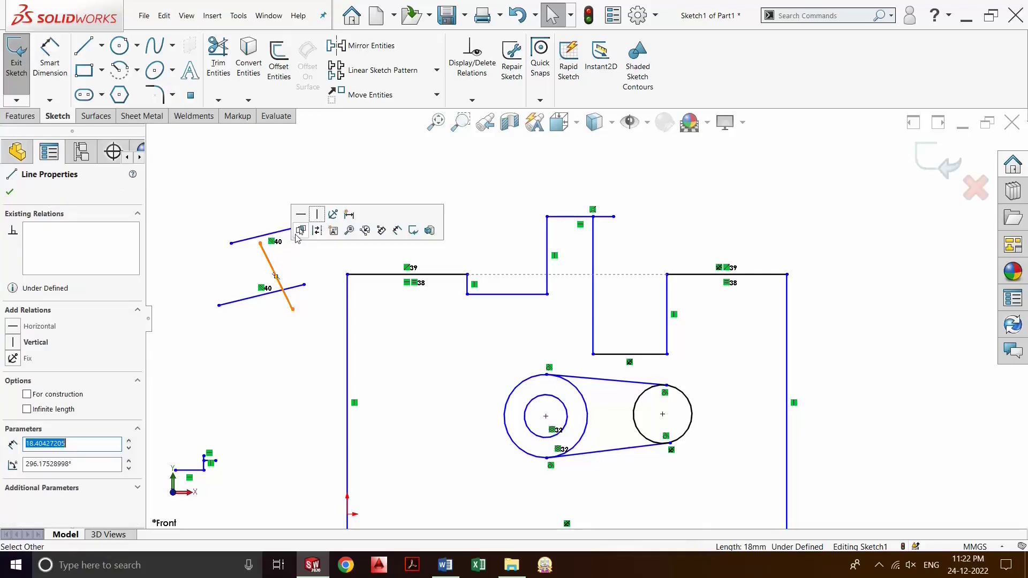
{"action": "left_click", "coordinate": [287, 235], "text": "ctrl"}
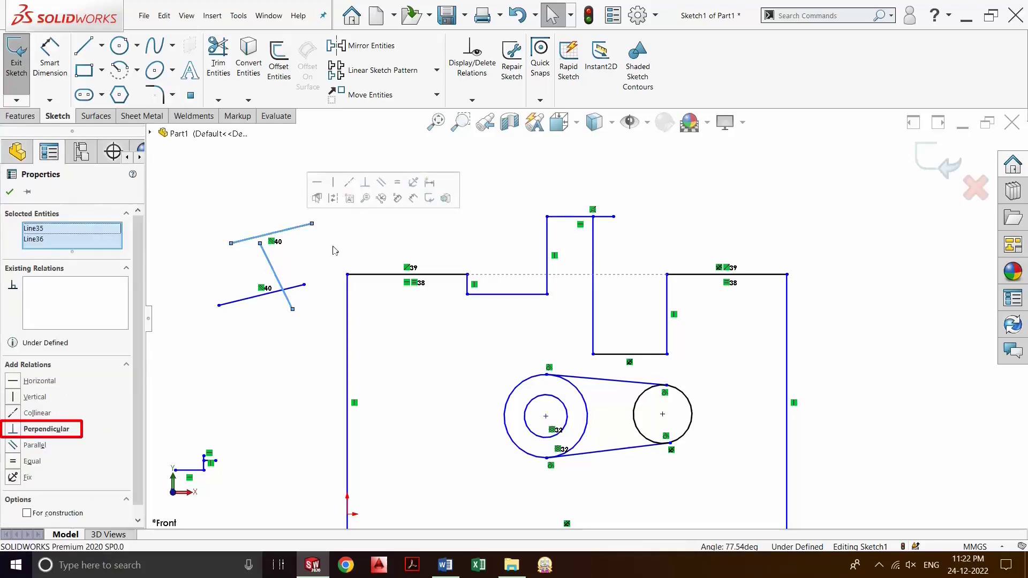
{"action": "left_click", "coordinate": [58, 430]}
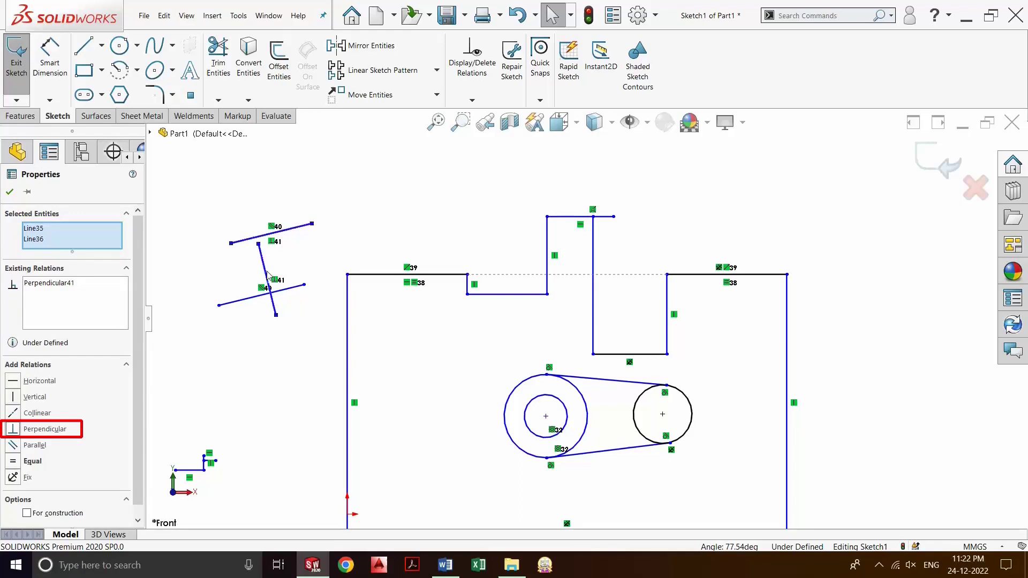
{"action": "left_click", "coordinate": [329, 268]}
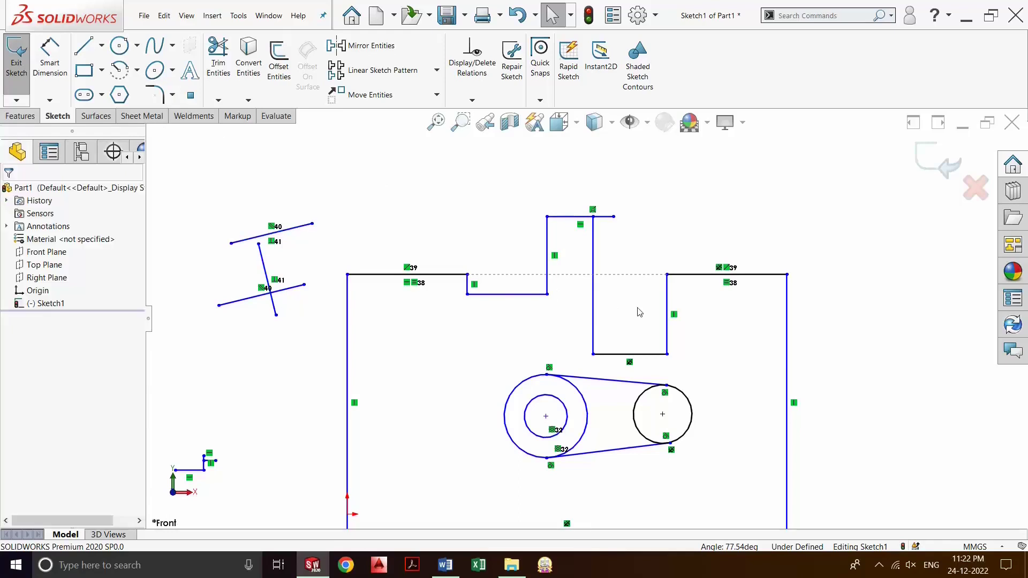
{"action": "middle_click_drag", "start_coordinate": [476, 289], "coordinate": [495, 294], "text": "ctrl"}
Step: Zoom the view to bring up the plate sketch with rounded corner, notch and circle
{"action": "scroll", "coordinate": [584, 311], "scroll_direction": "up", "scroll_amount": 3}
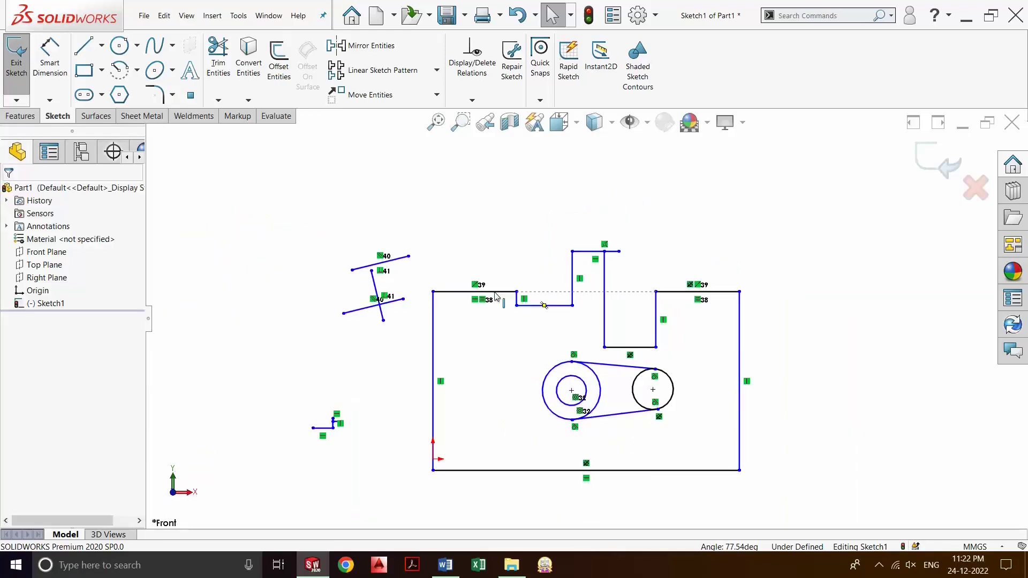
{"action": "scroll", "coordinate": [601, 466], "scroll_direction": "down", "scroll_amount": 3}
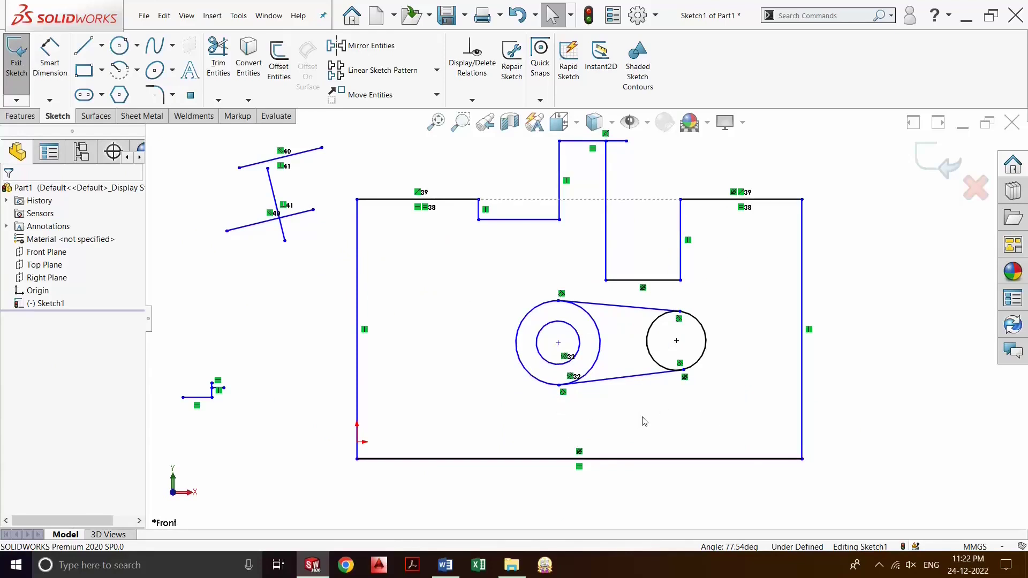
{"action": "scroll", "coordinate": [639, 426], "scroll_direction": "up", "scroll_amount": 2}
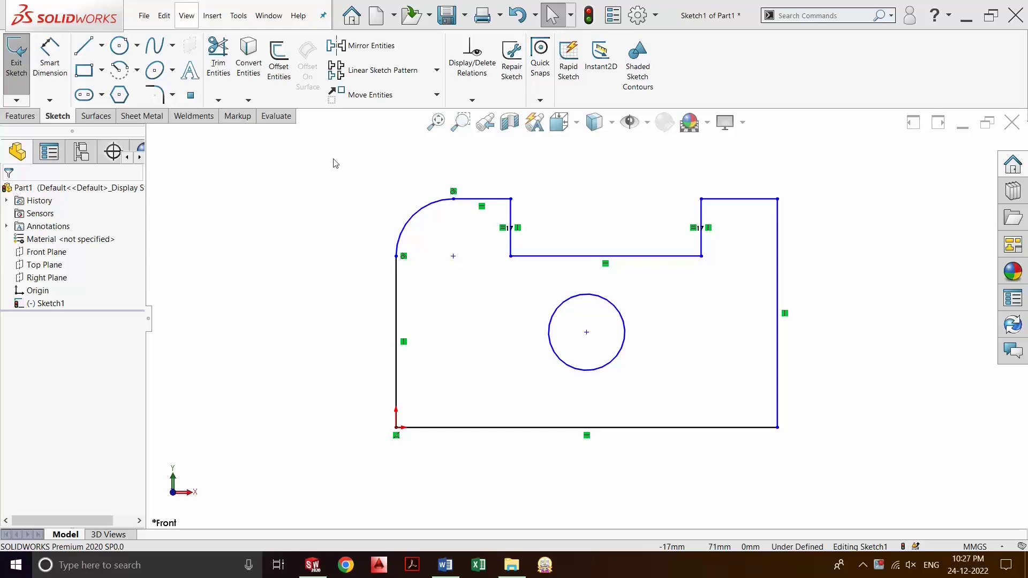
Step: Use Smart Dimension to give the central circle a Ø20 mm diameter
{"action": "left_click", "coordinate": [50, 58]}
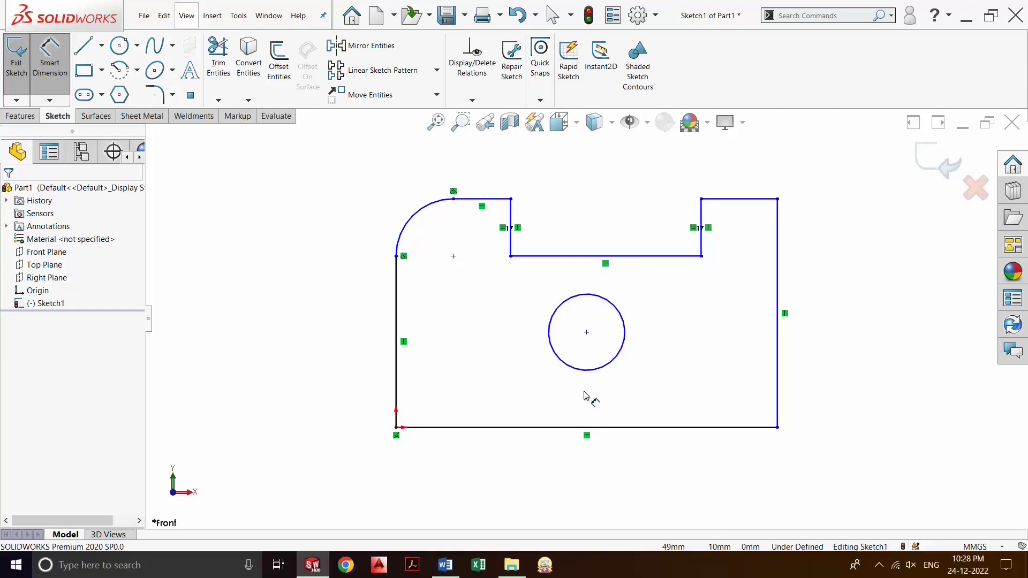
{"action": "left_click", "coordinate": [626, 335]}
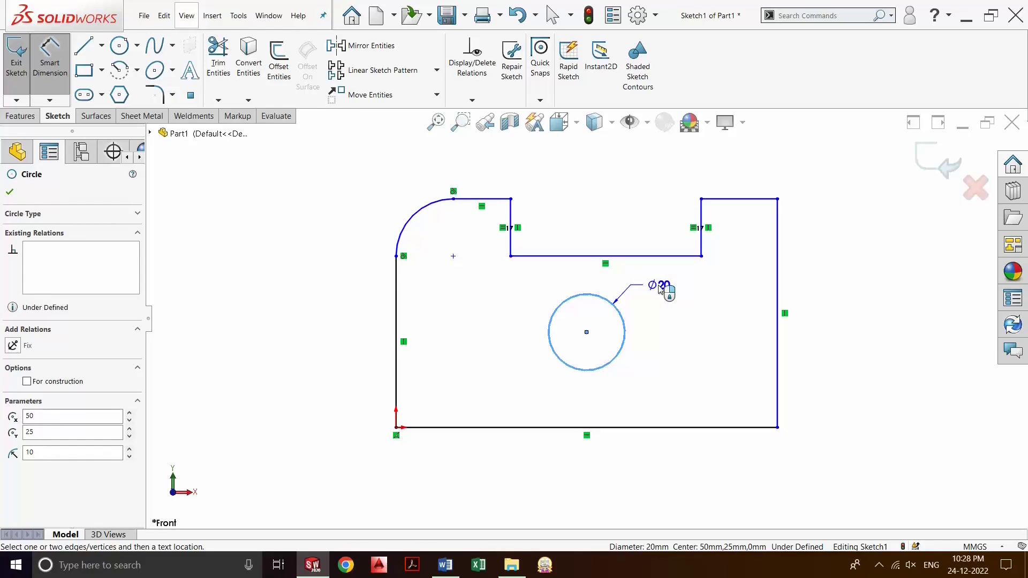
{"action": "left_click", "coordinate": [660, 288]}
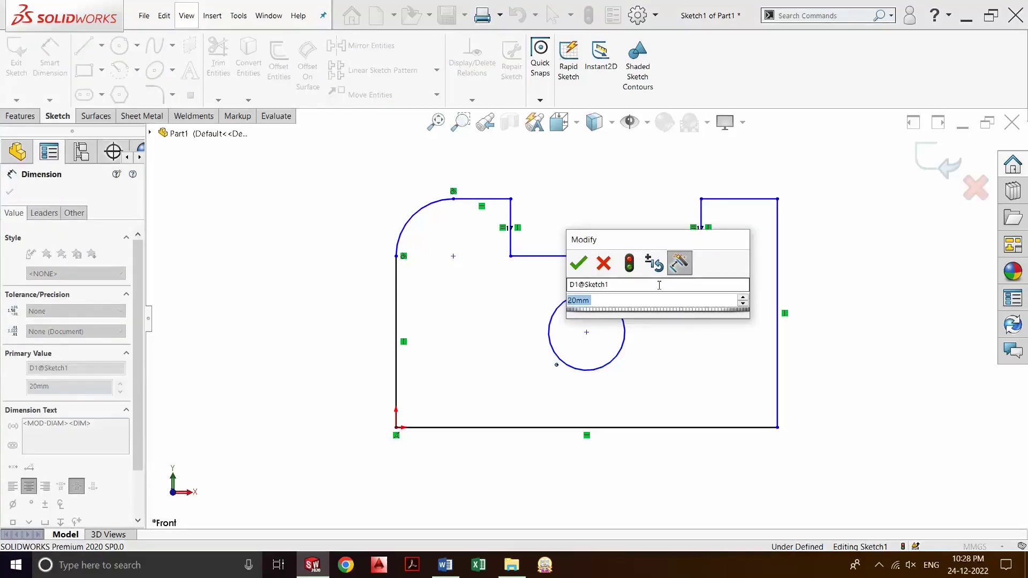
{"action": "key", "text": "Return"}
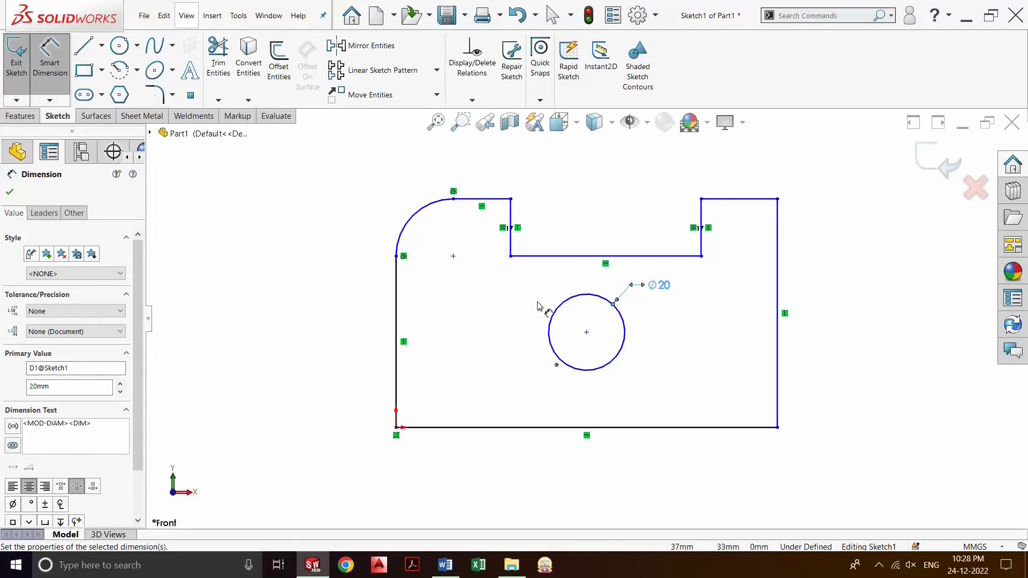
Step: Dimension the rounded top-left corner arc with an R15 radius
{"action": "left_click", "coordinate": [421, 213]}
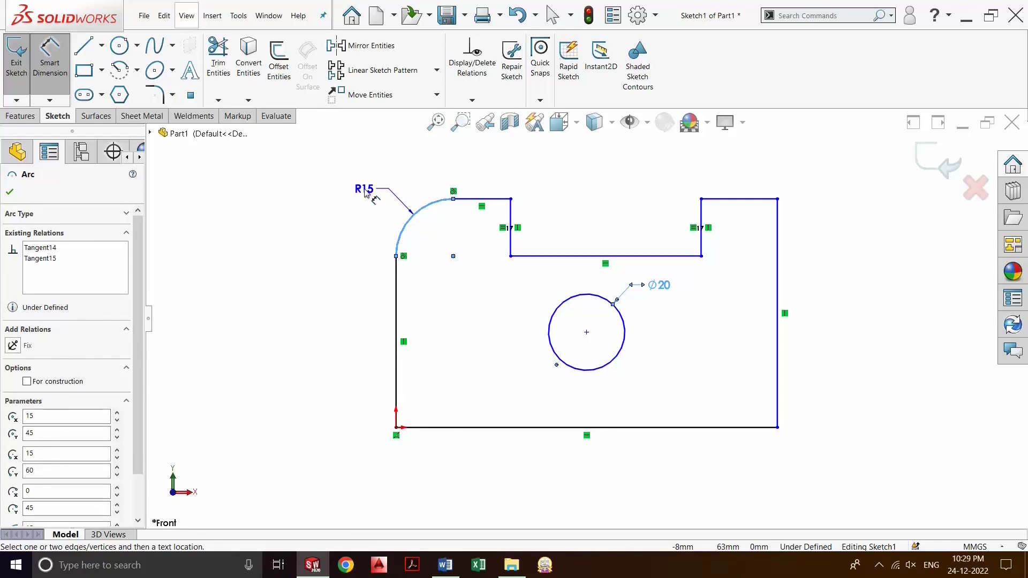
{"action": "left_click", "coordinate": [366, 193]}
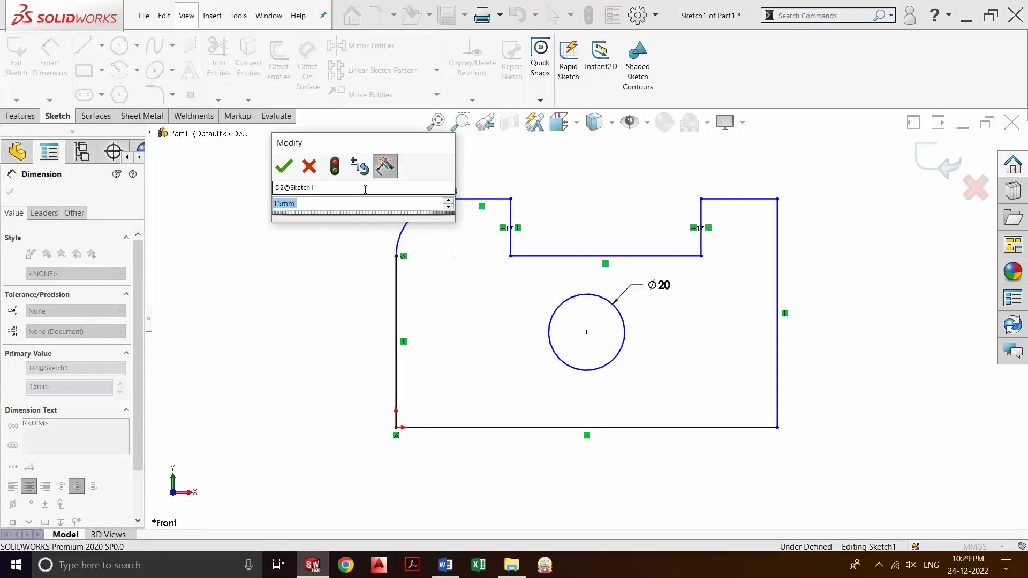
{"action": "key", "text": "Return"}
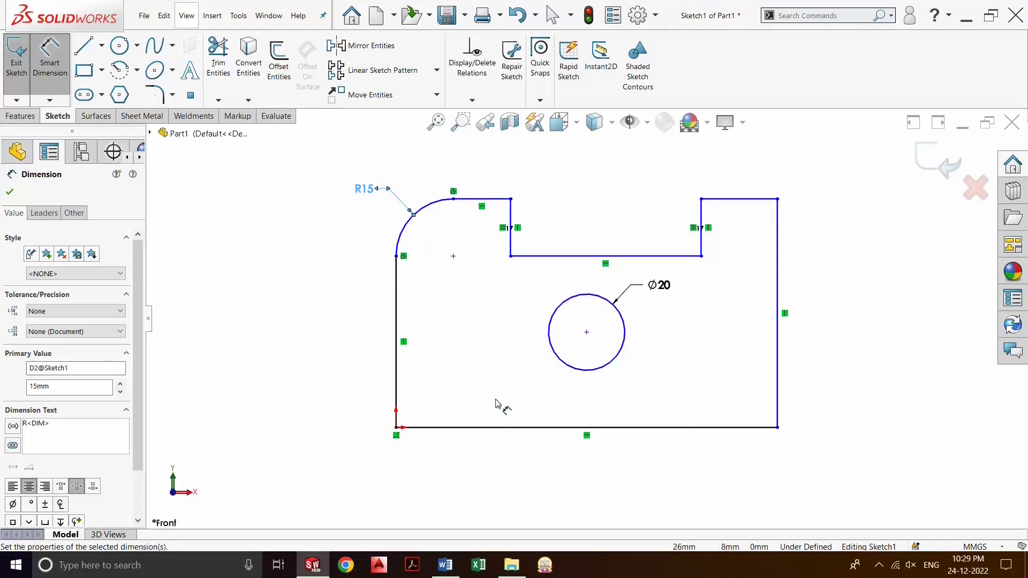
Step: Dimension the circle centre 50 mm horizontally from the left edge and 25 mm up from the bottom edge
{"action": "left_click", "coordinate": [397, 375]}
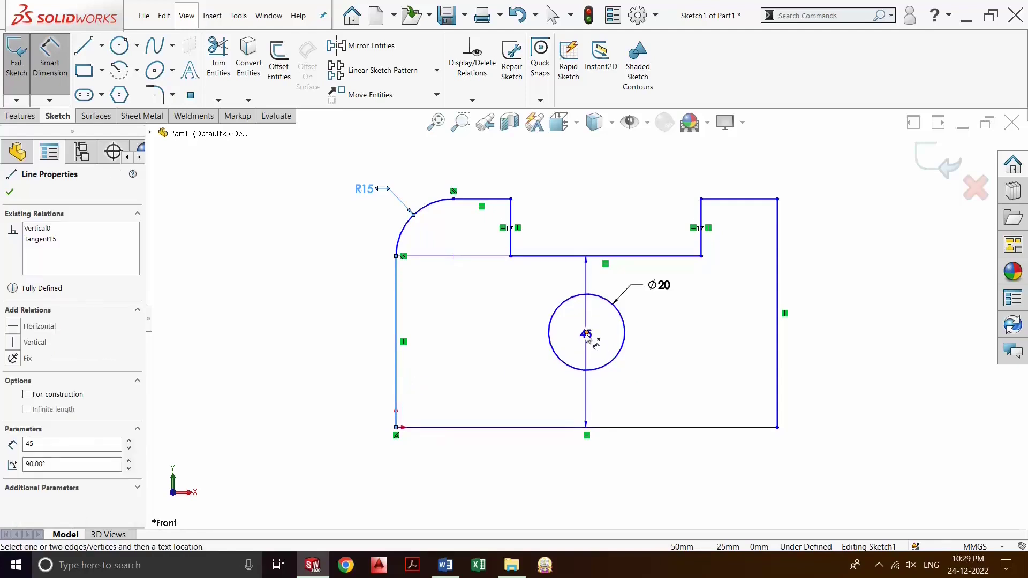
{"action": "left_click", "coordinate": [587, 333]}
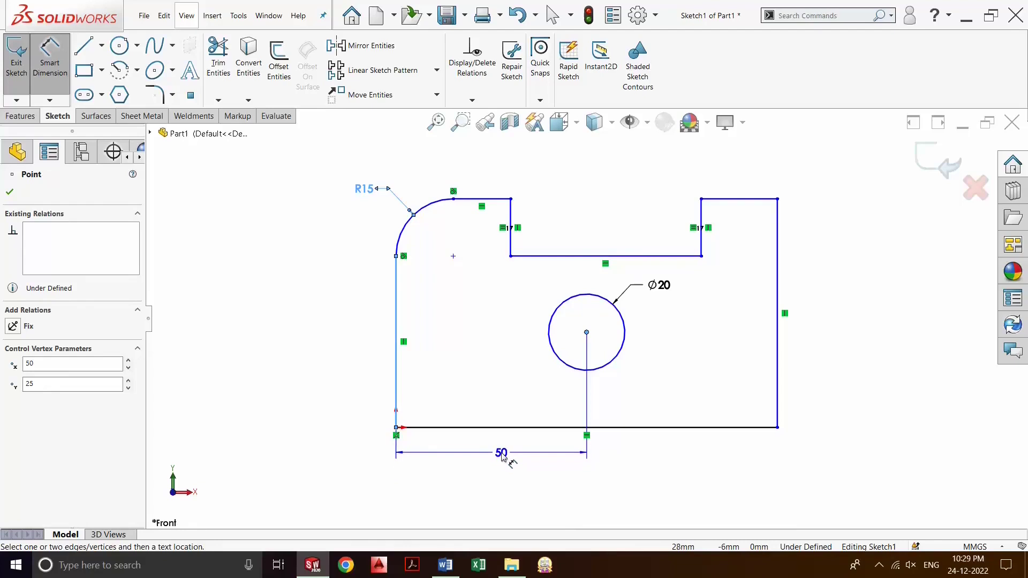
{"action": "left_click", "coordinate": [503, 456]}
{"action": "key", "text": "Return"}
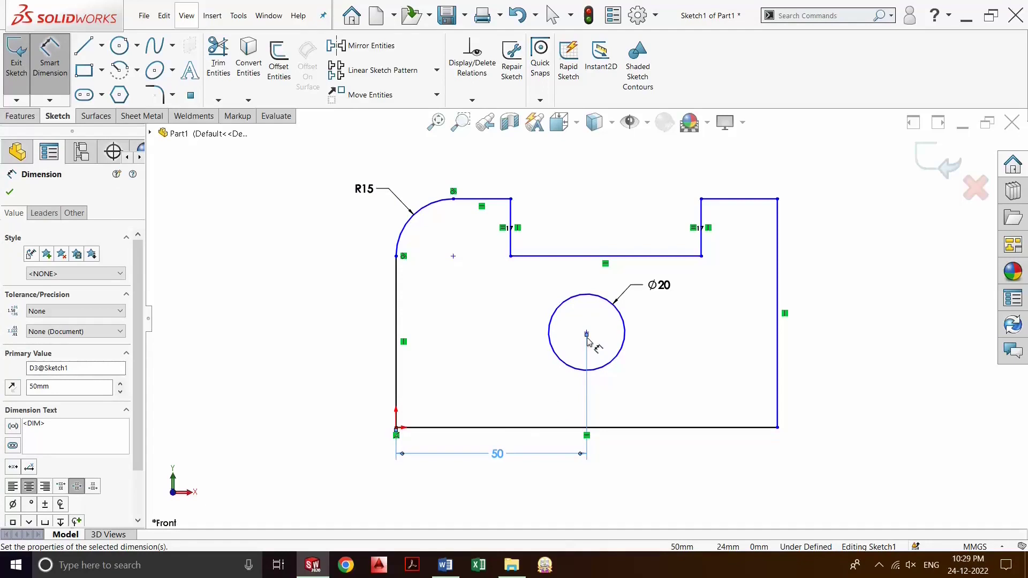
{"action": "left_click", "coordinate": [500, 432]}
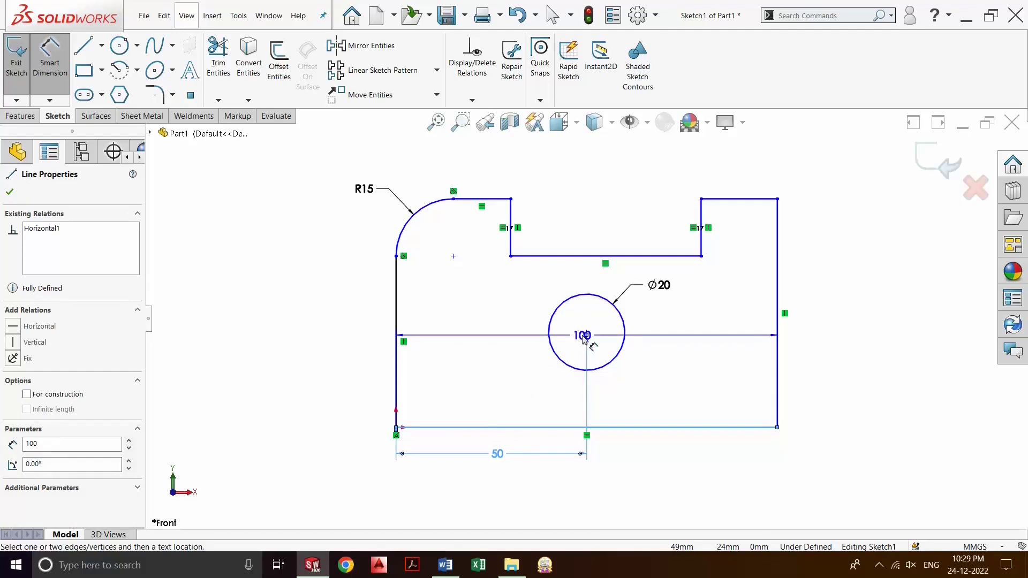
{"action": "left_click", "coordinate": [587, 334]}
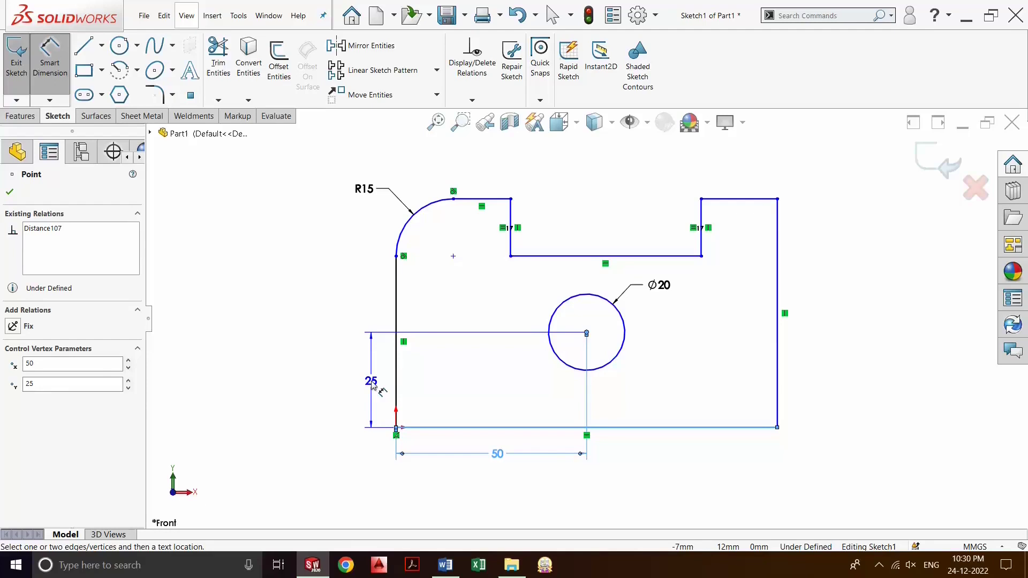
{"action": "left_click_drag", "start_coordinate": [374, 386], "coordinate": [374, 388]}
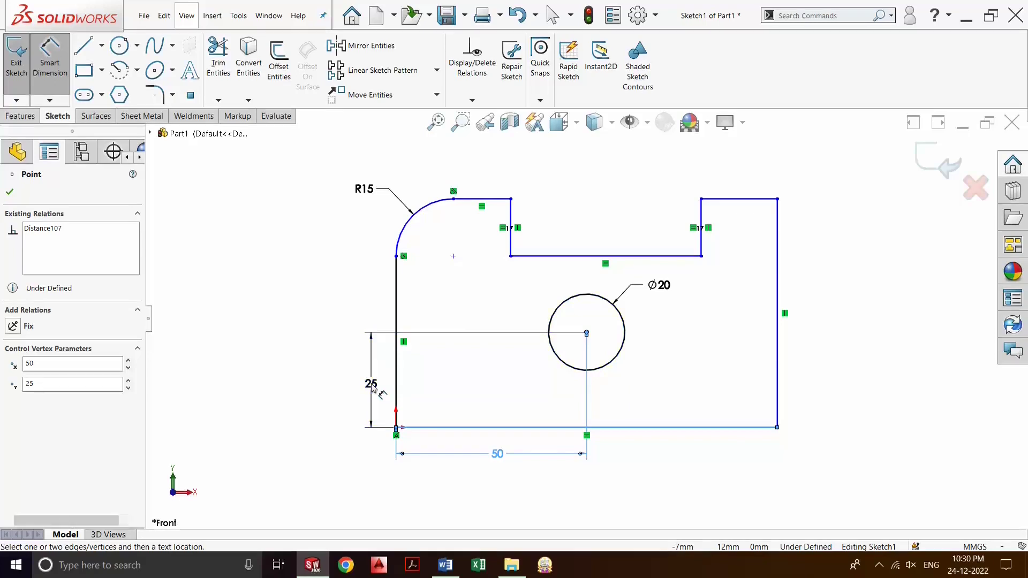
{"action": "double_click", "coordinate": [373, 388]}
{"action": "key", "text": "Return"}
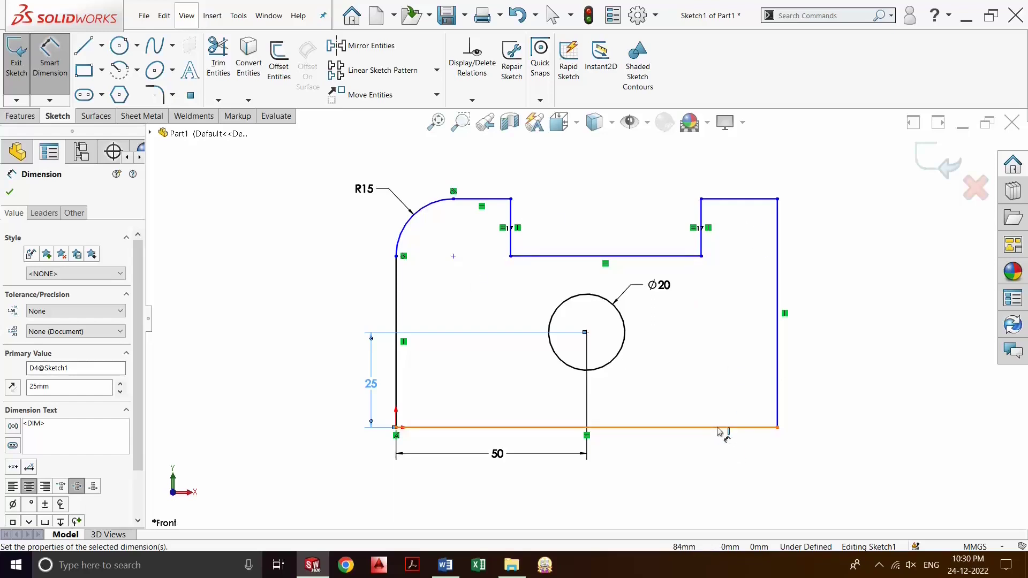
Step: Dimension the right-side height at 45 mm and the 100 mm overall width below the sketch
{"action": "left_click", "coordinate": [747, 427]}
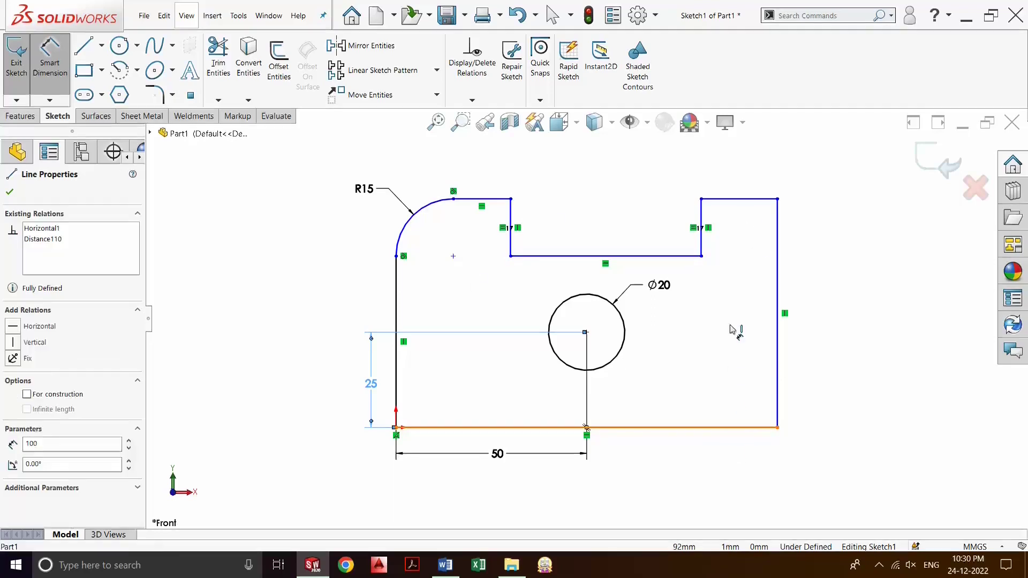
{"action": "left_click", "coordinate": [682, 257]}
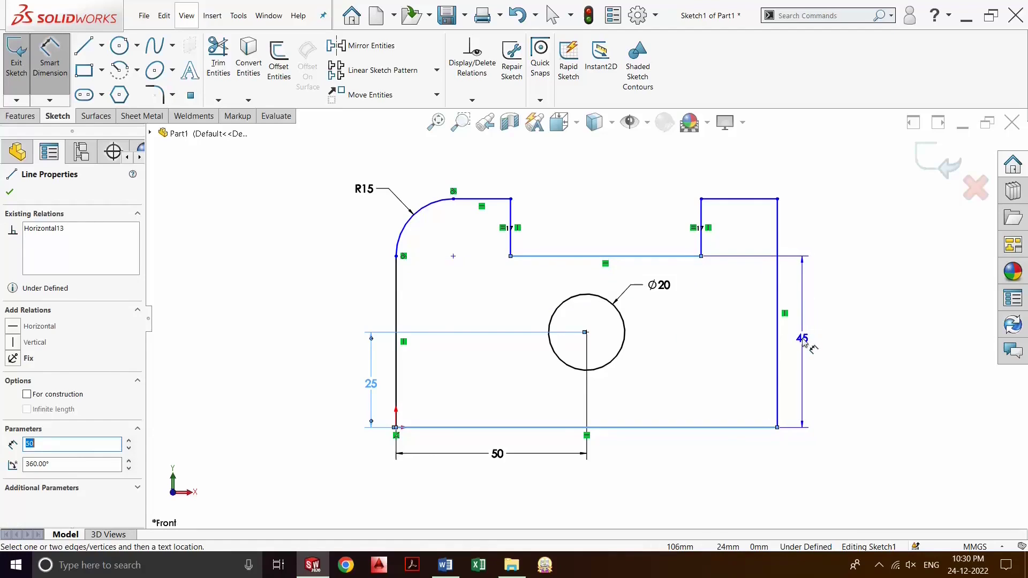
{"action": "left_click", "coordinate": [804, 341]}
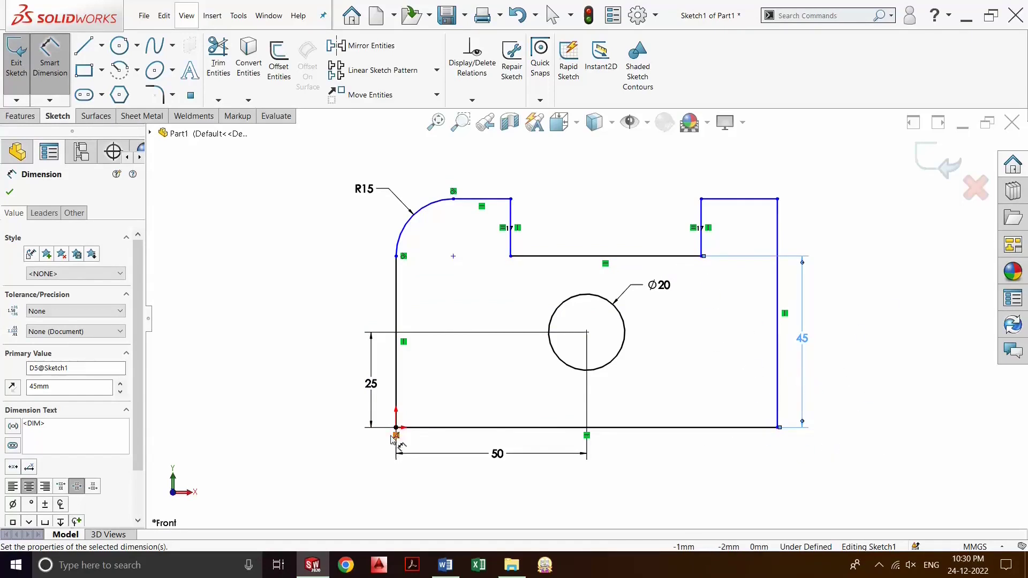
{"action": "left_click", "coordinate": [396, 393]}
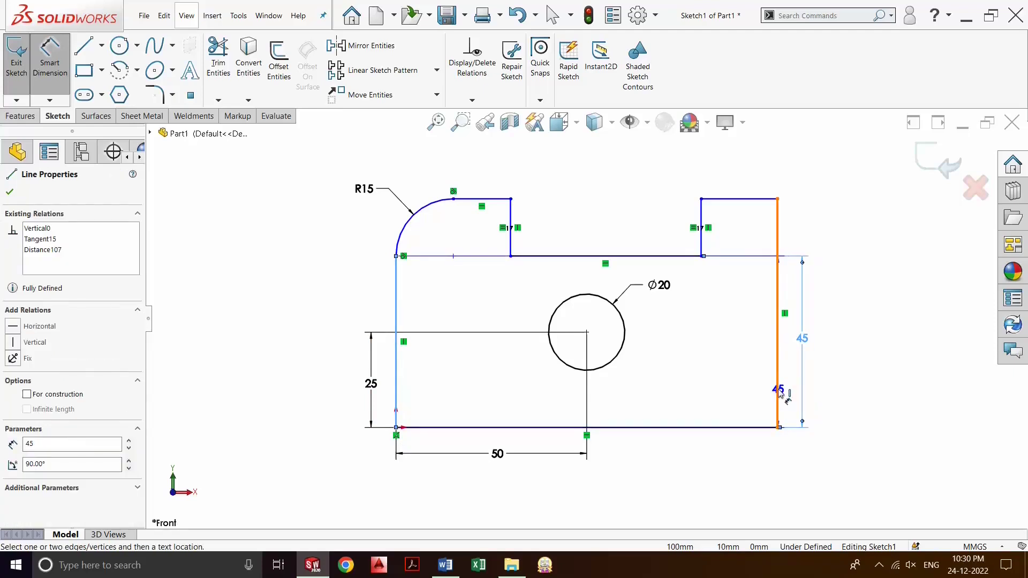
{"action": "left_click", "coordinate": [777, 391]}
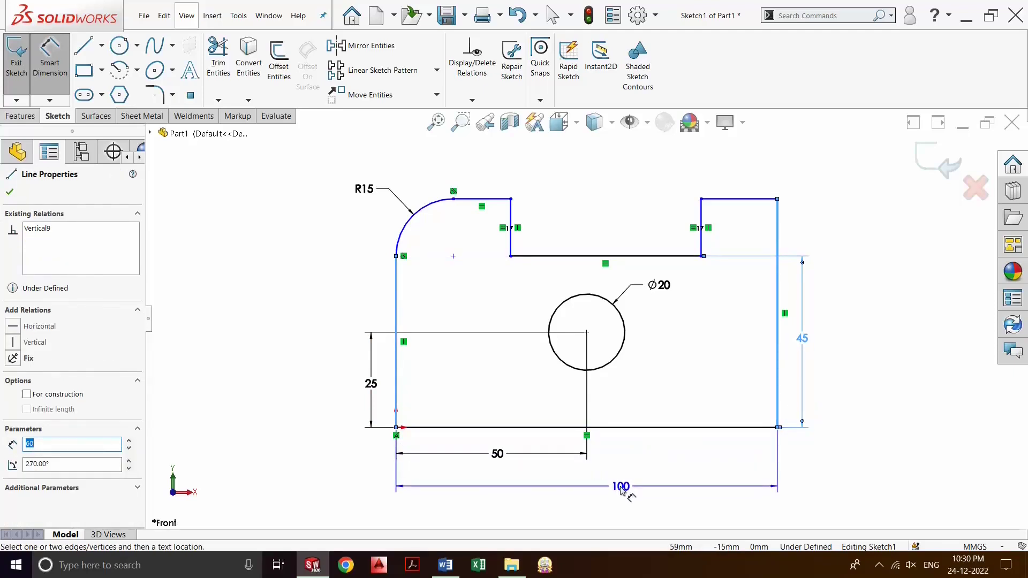
{"action": "left_click", "coordinate": [604, 484]}
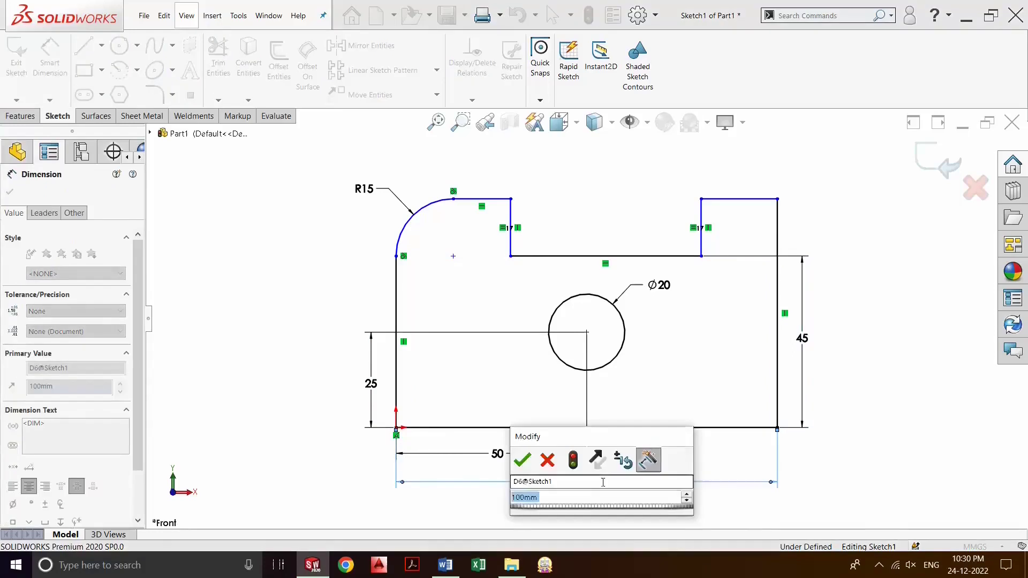
{"action": "key", "text": "Return"}
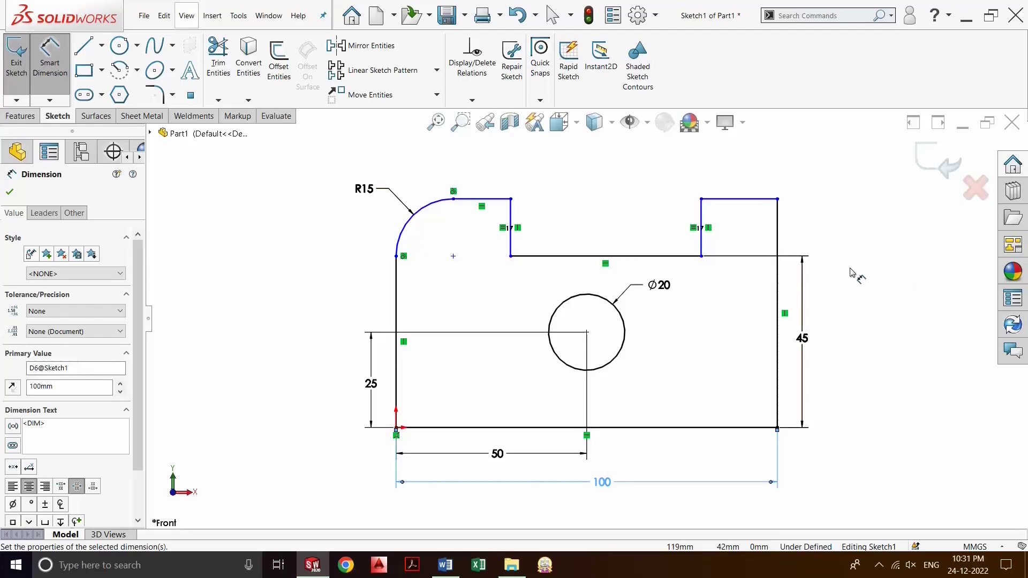
Step: Dimension the right vertical edge at 60 mm and the top-right ledge at 20 mm
{"action": "left_click", "coordinate": [780, 370]}
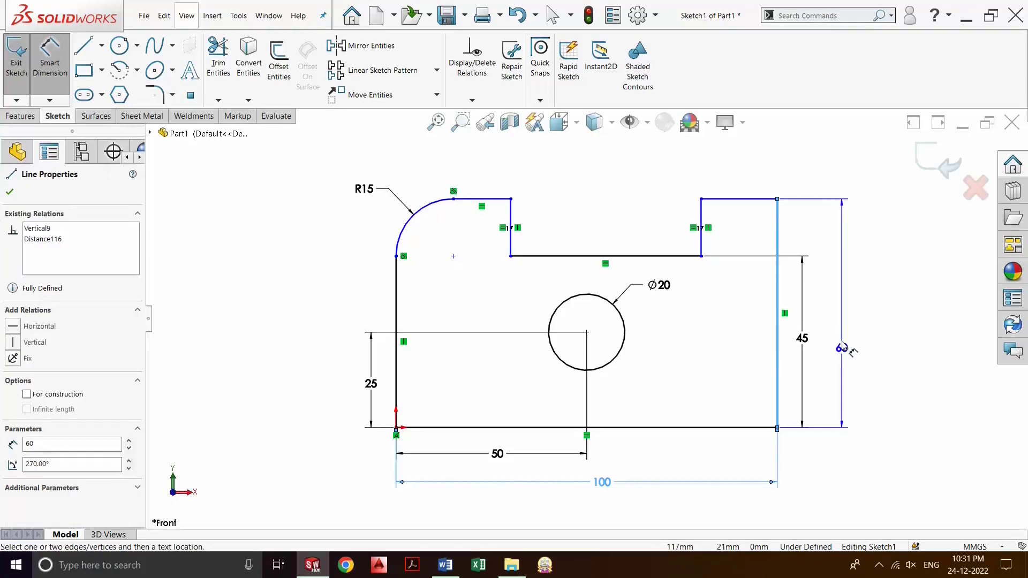
{"action": "left_click", "coordinate": [835, 310]}
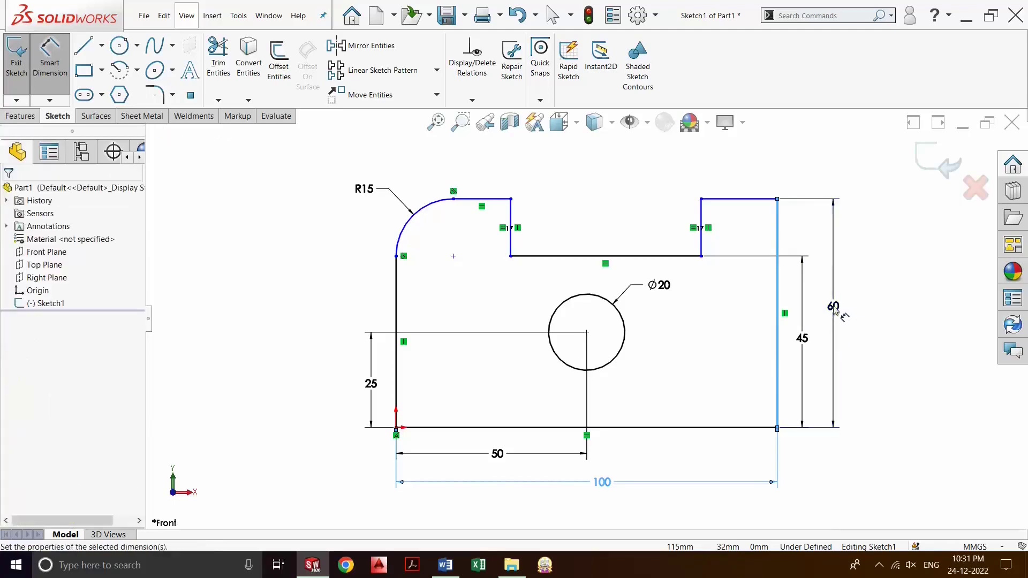
{"action": "key", "text": "Return"}
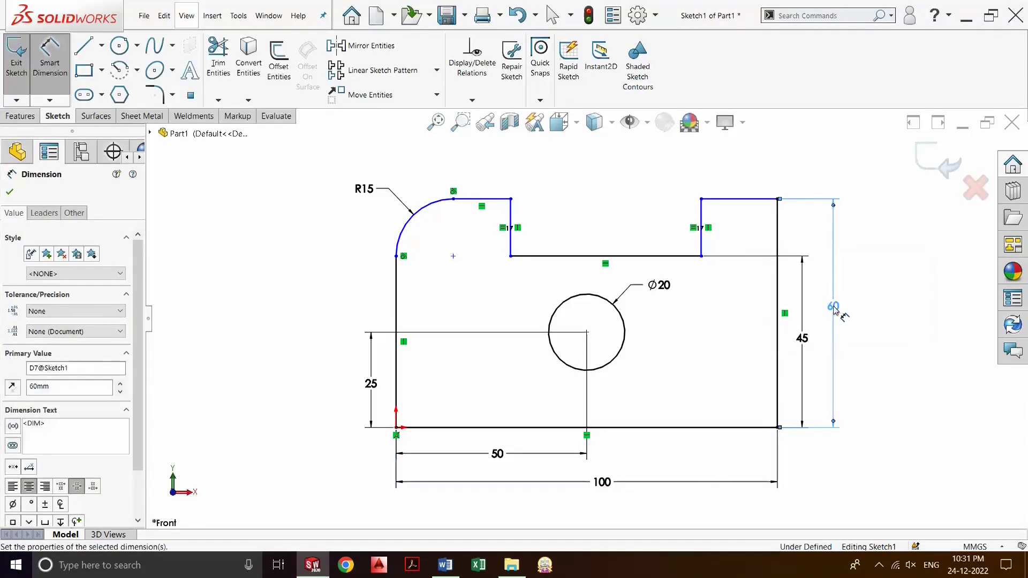
{"action": "left_click", "coordinate": [749, 196]}
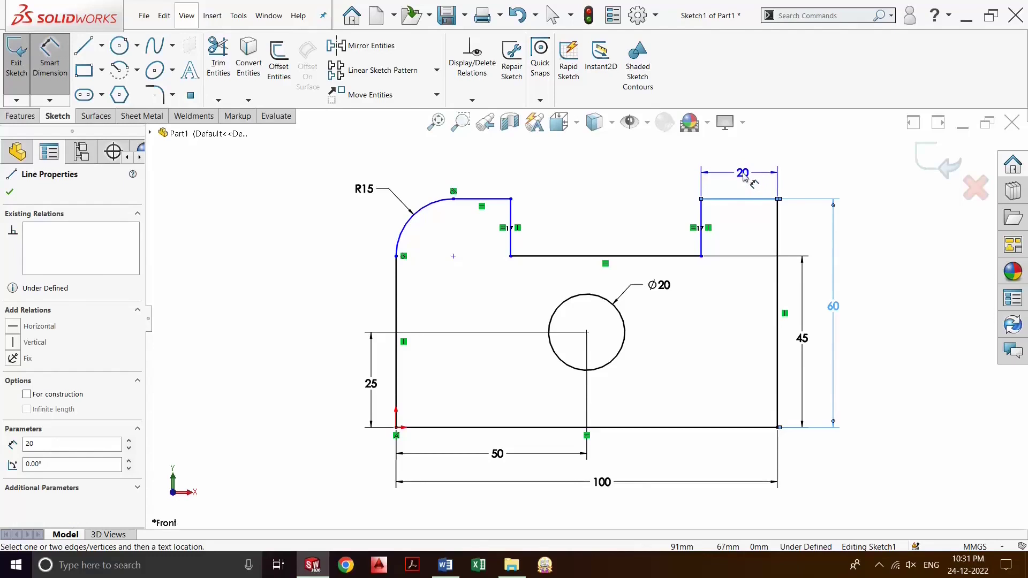
{"action": "left_click", "coordinate": [744, 177]}
{"action": "key", "text": "Return"}
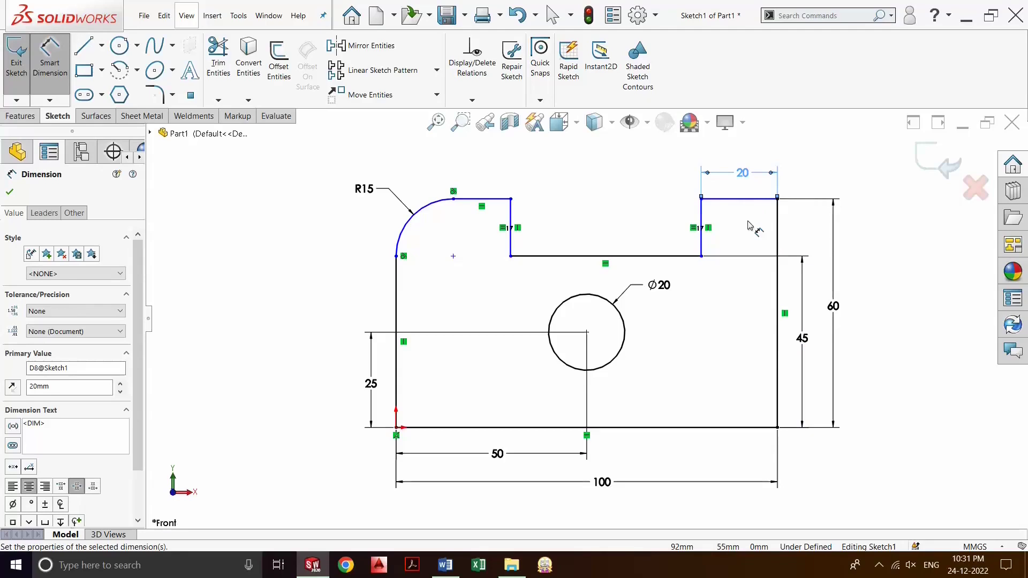
{"action": "left_click", "coordinate": [741, 239]}
Step: Add the 50 mm notch width above and the 60 mm overall height on the left
{"action": "left_click", "coordinate": [511, 216]}
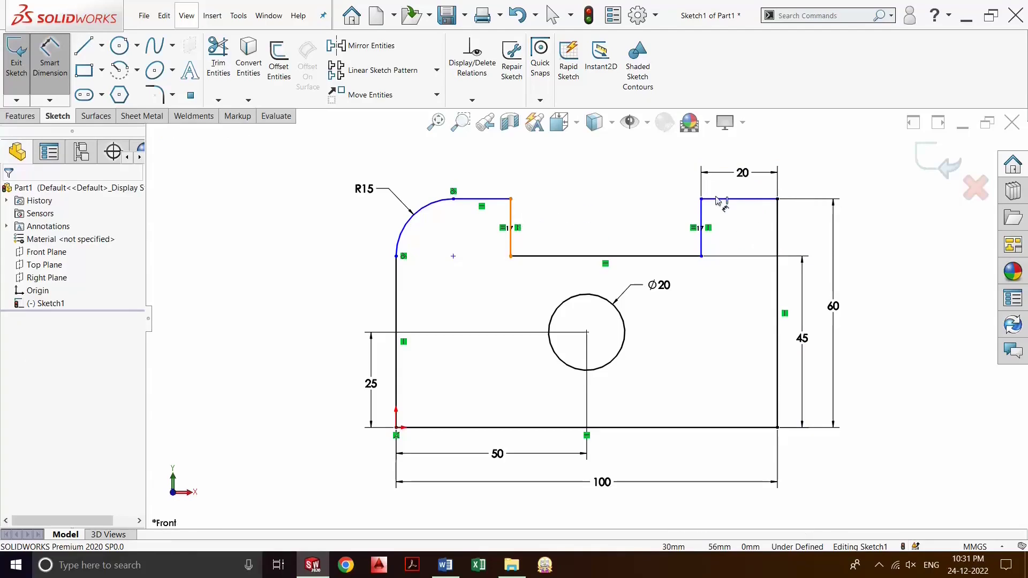
{"action": "left_click", "coordinate": [702, 213]}
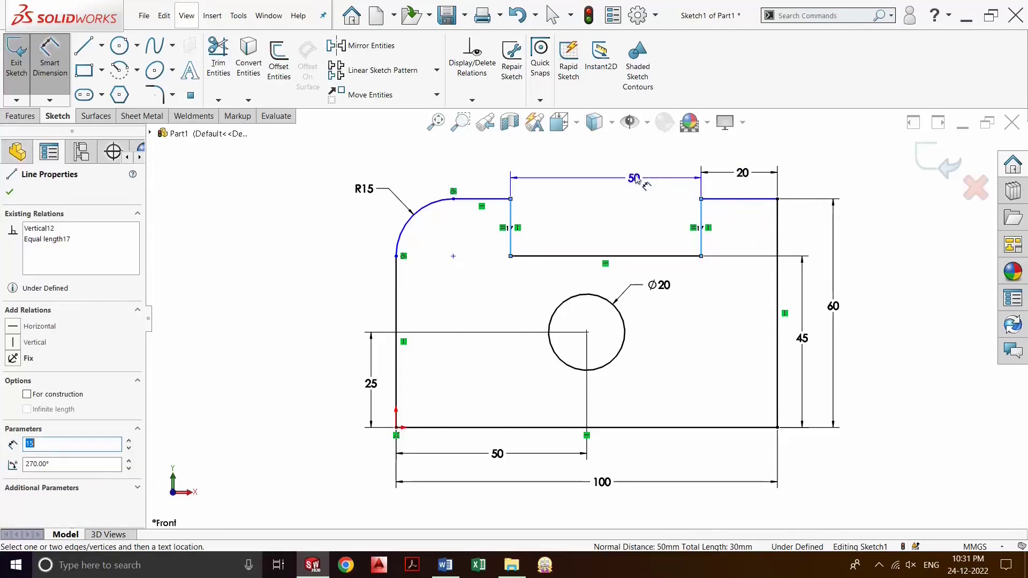
{"action": "left_click", "coordinate": [637, 178]}
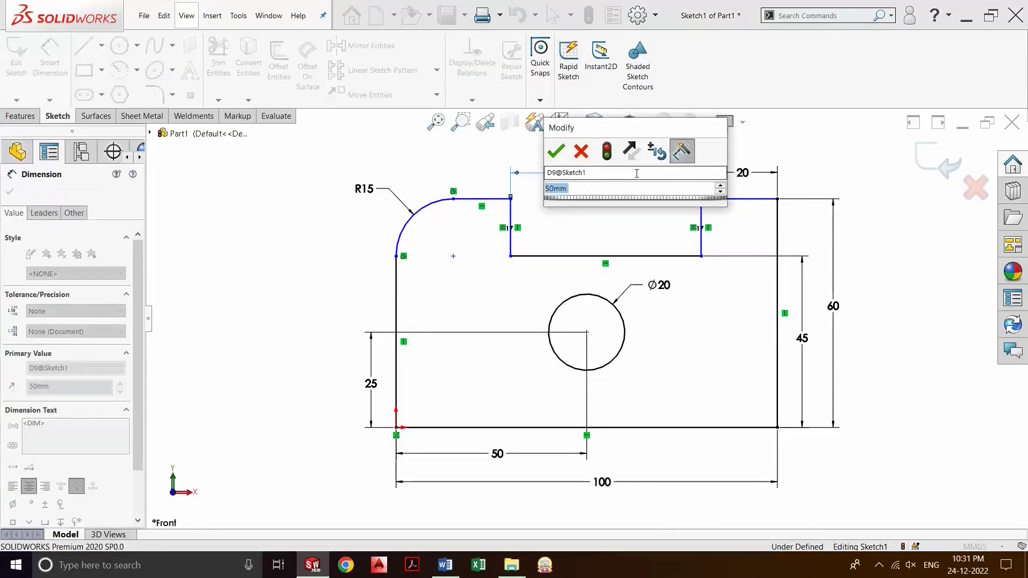
{"action": "key", "text": "Return"}
{"action": "left_click", "coordinate": [485, 432]}
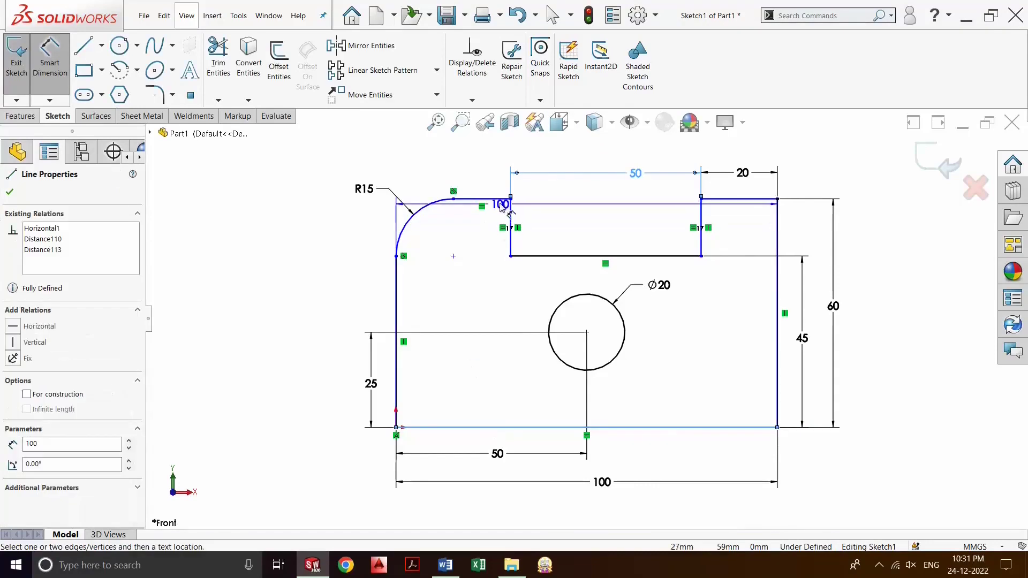
{"action": "left_click", "coordinate": [488, 200]}
{"action": "left_click", "coordinate": [333, 295]}
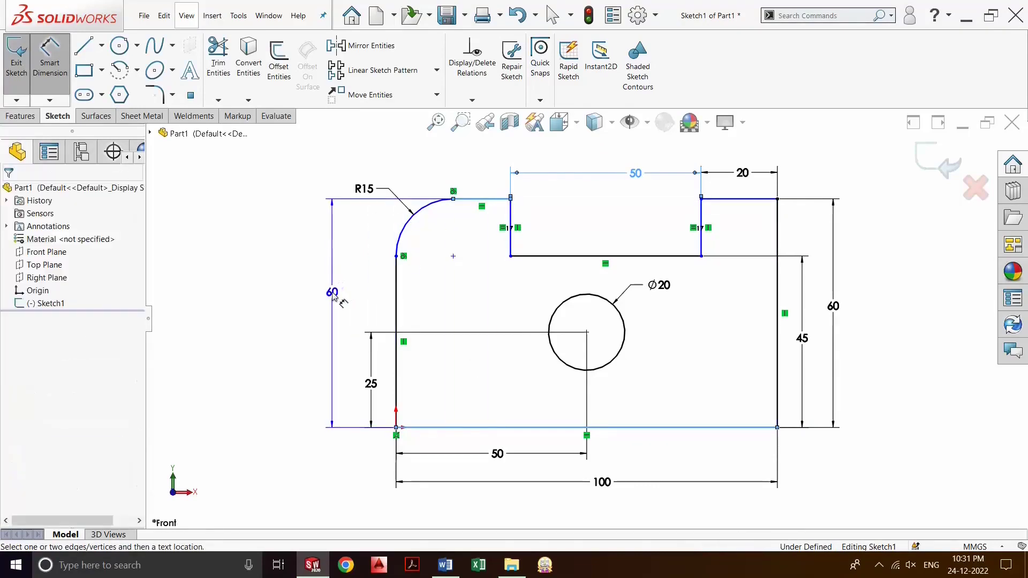
{"action": "key", "text": "Return"}
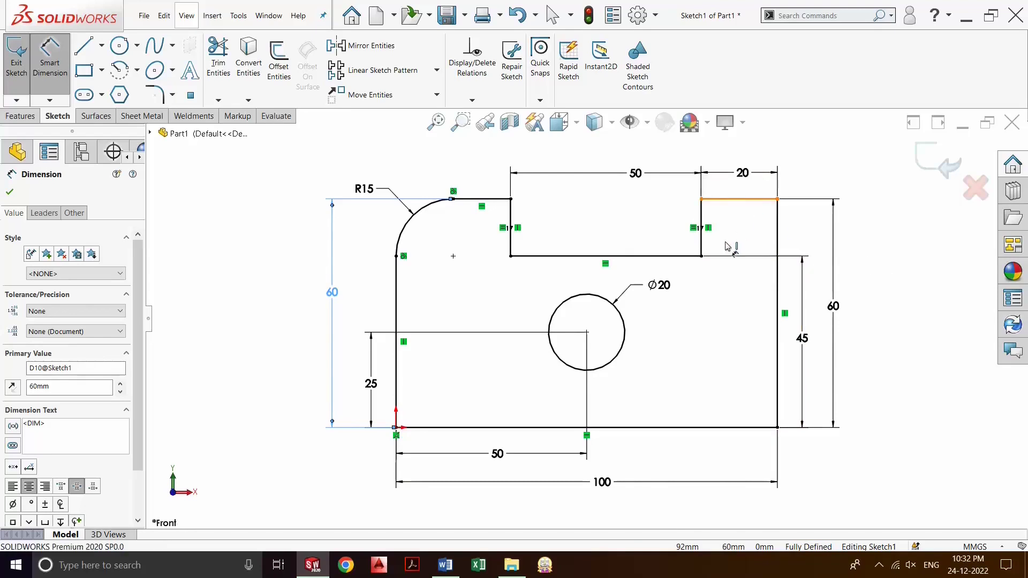
Step: Place a 15 mm notch-depth dimension between the top-right ledge and notch bottom
{"action": "left_click", "coordinate": [739, 200]}
{"action": "left_click", "coordinate": [680, 256]}
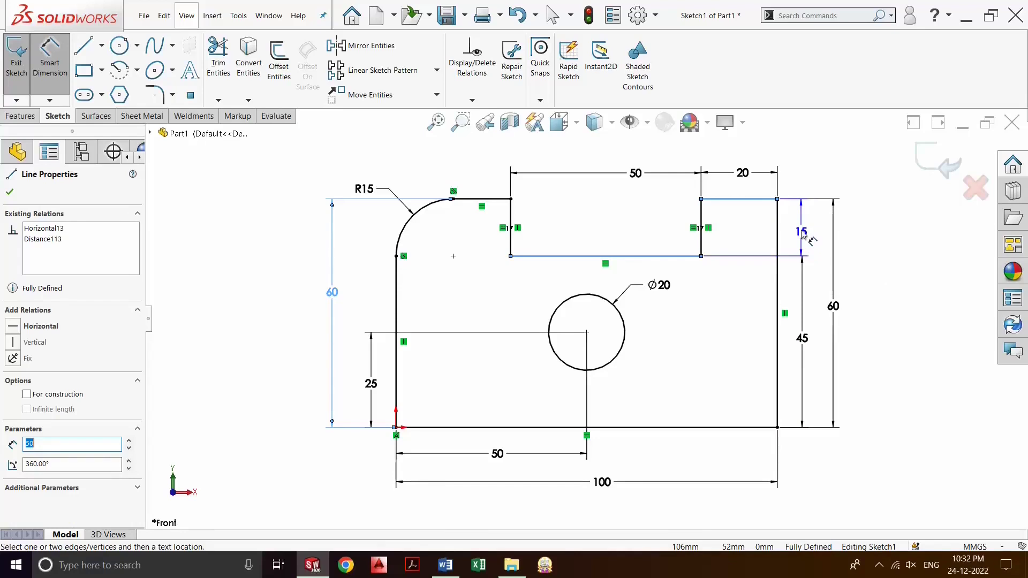
{"action": "left_click", "coordinate": [802, 235]}
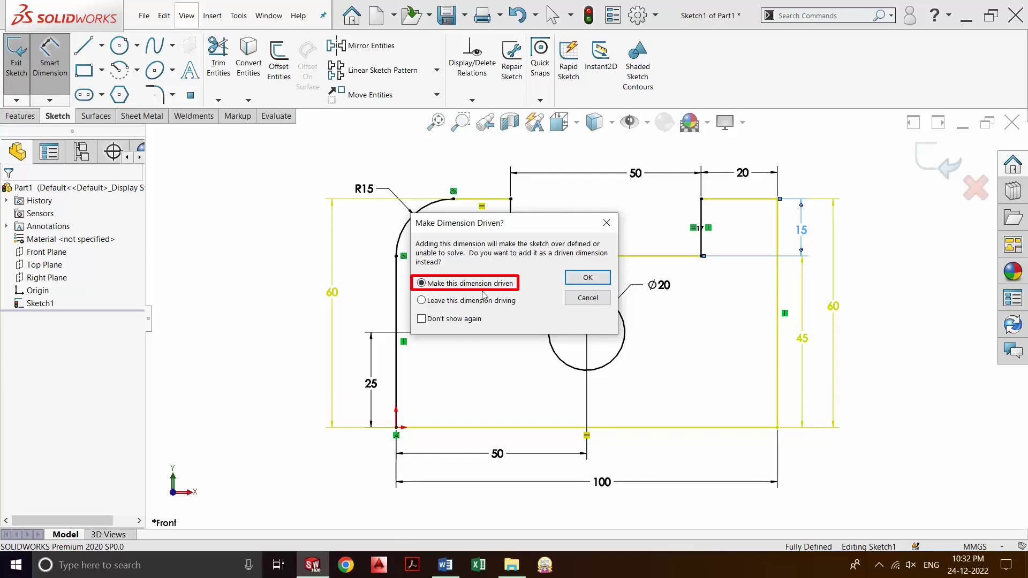
Step: Keep the 15 mm depth as driven and change the 45 mm right height to 40 mm
{"action": "left_click", "coordinate": [588, 278]}
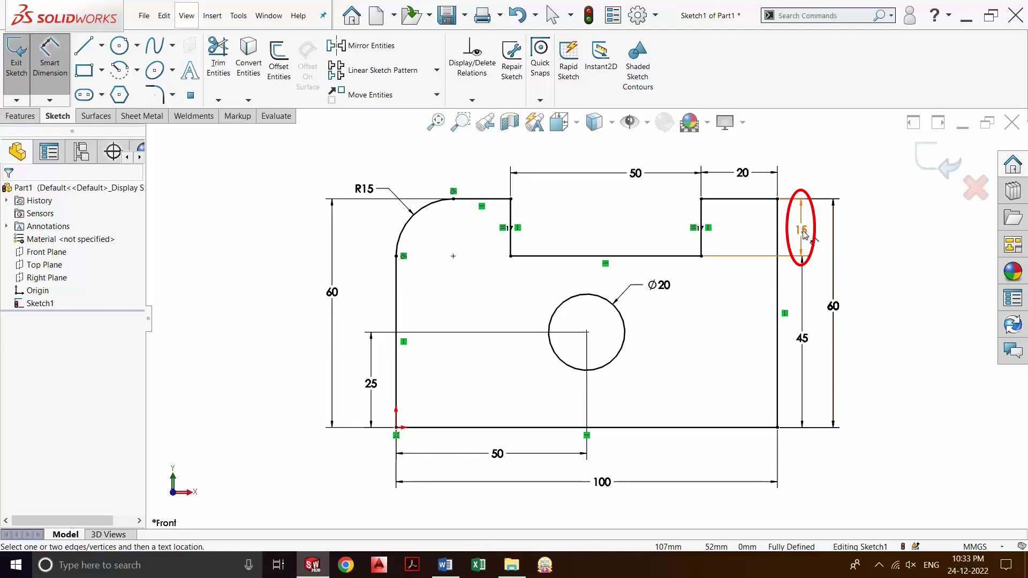
{"action": "double_click", "coordinate": [804, 340]}
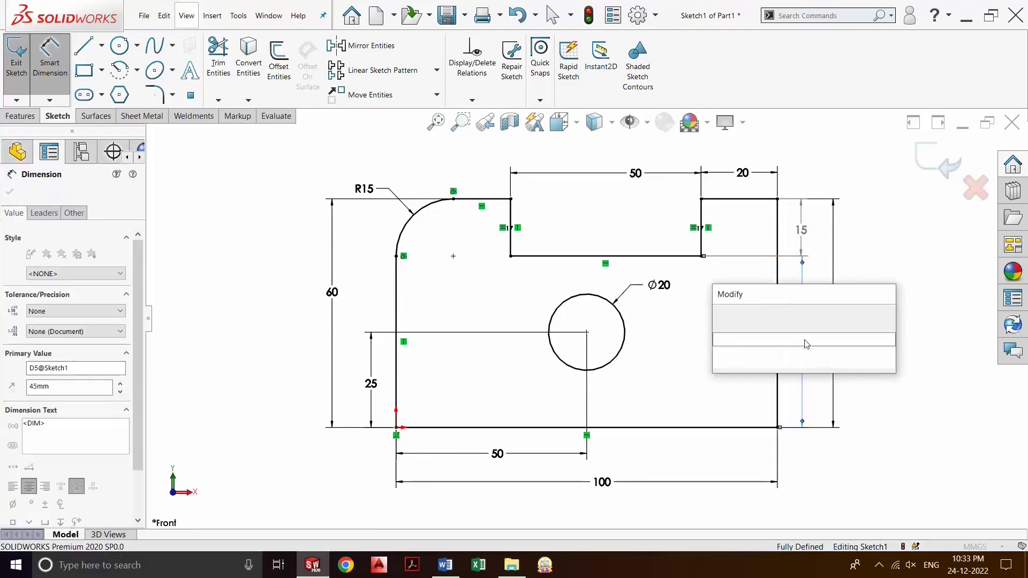
{"action": "type", "text": "45"}
{"action": "key", "text": "Return"}
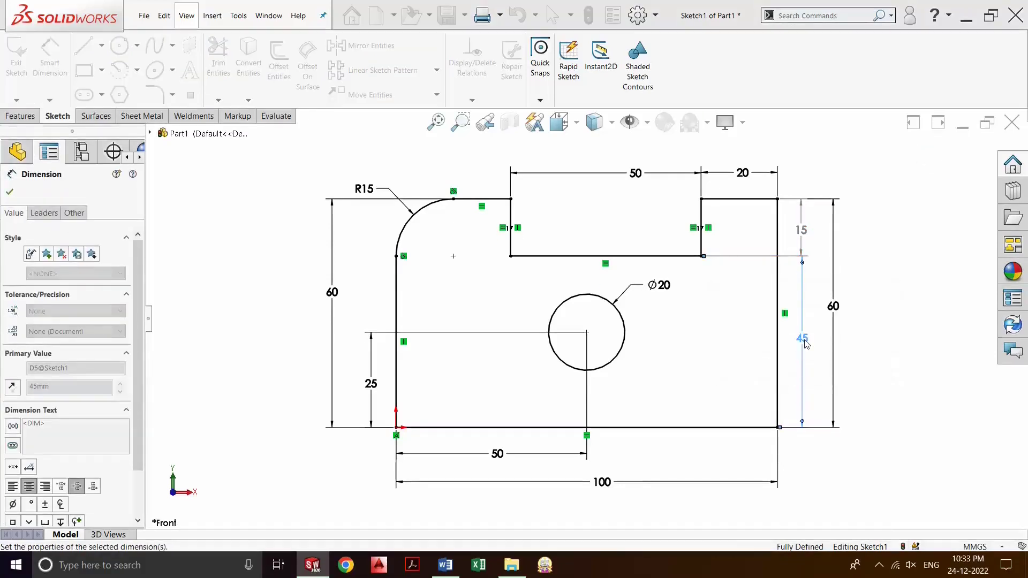
Step: Try editing the driven 20 mm notch depth, dismiss the warning, and exit dimensioning
{"action": "double_click", "coordinate": [801, 241]}
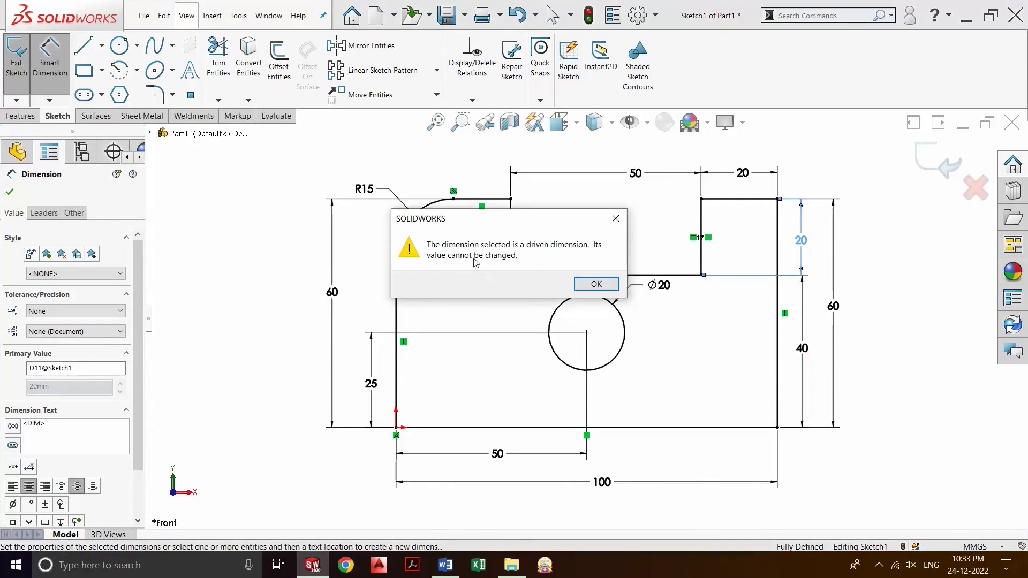
{"action": "left_click", "coordinate": [596, 285]}
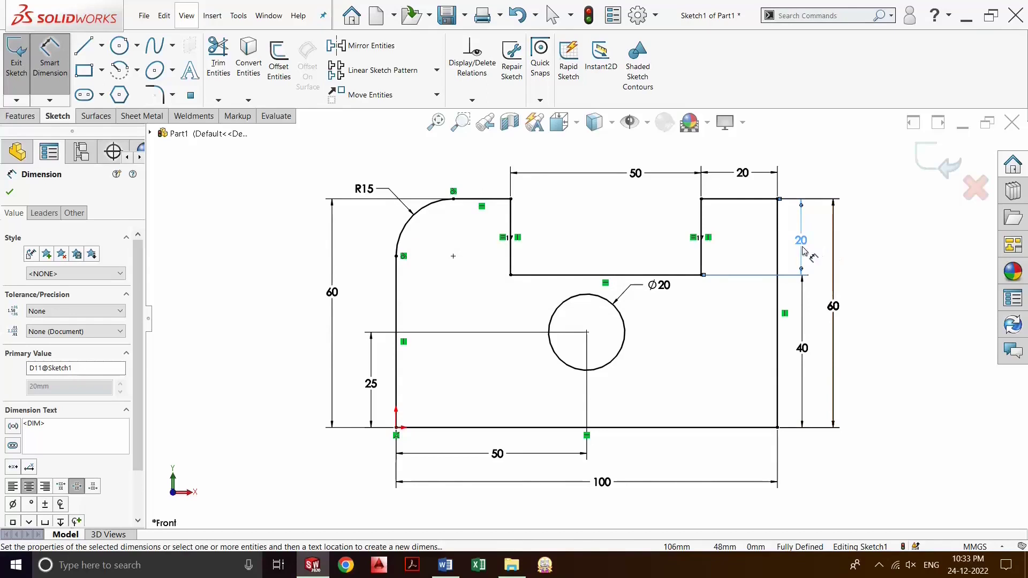
{"action": "key", "text": "Escape"}
{"action": "left_click", "coordinate": [801, 241]}
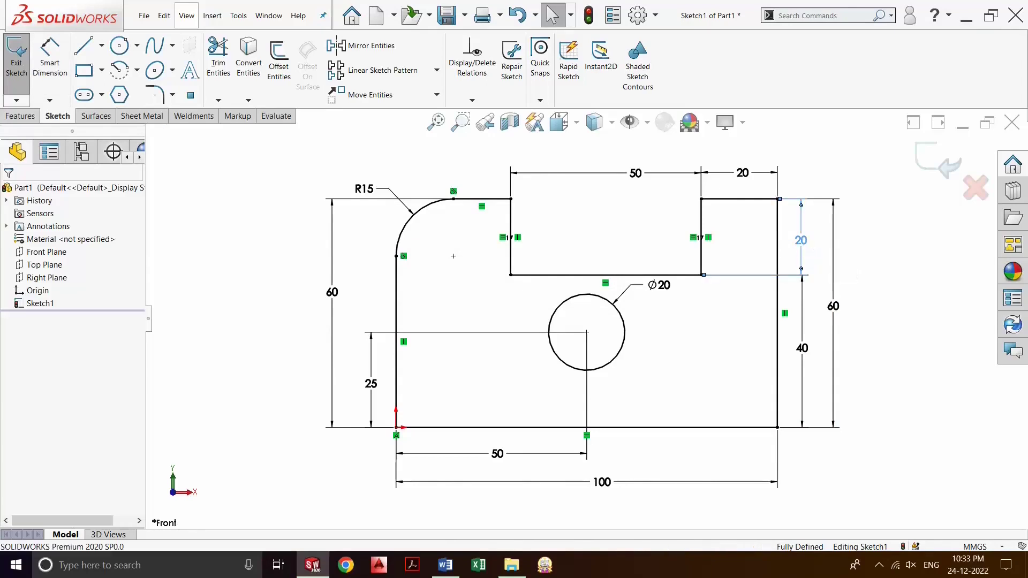
{"action": "right_click", "coordinate": [803, 244]}
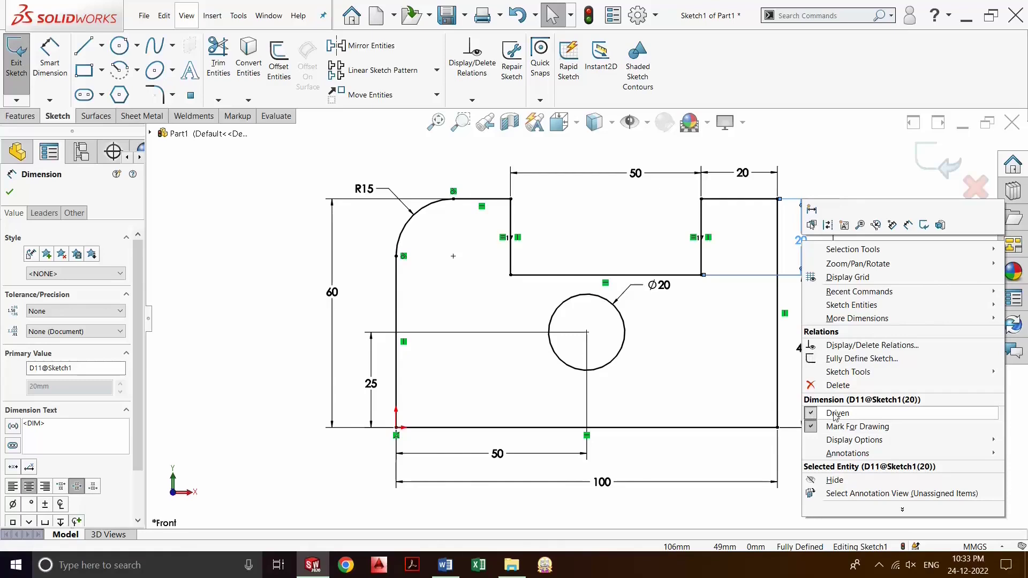
{"action": "left_click", "coordinate": [812, 415]}
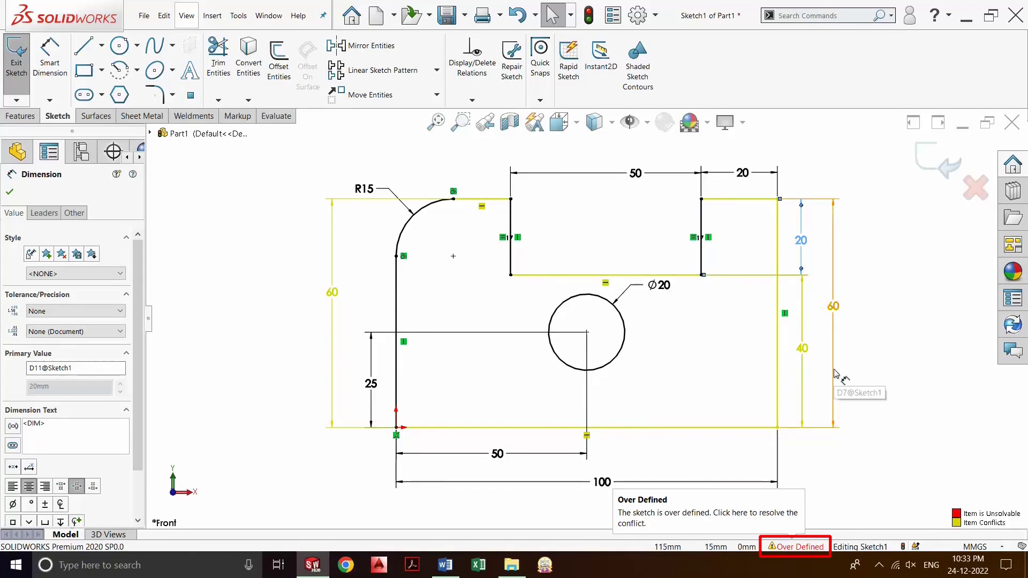
{"action": "left_click", "coordinate": [876, 339]}
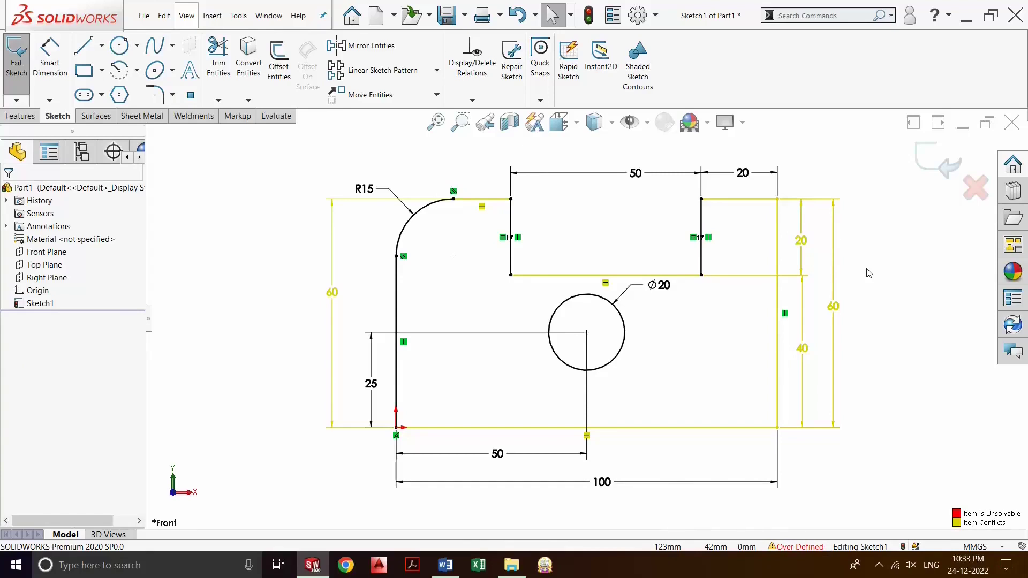
{"action": "left_click", "coordinate": [803, 247]}
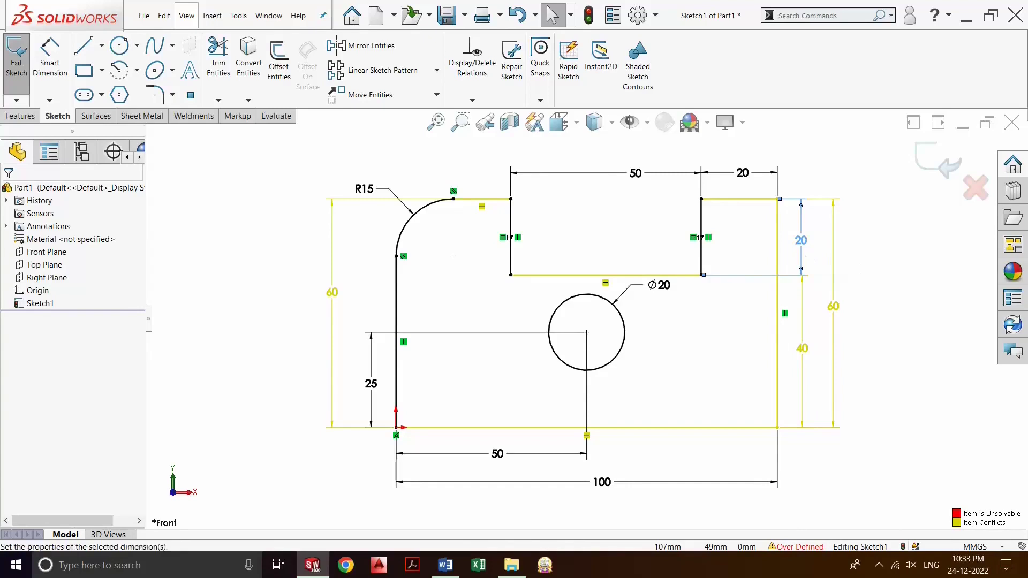
{"action": "right_click", "coordinate": [803, 242]}
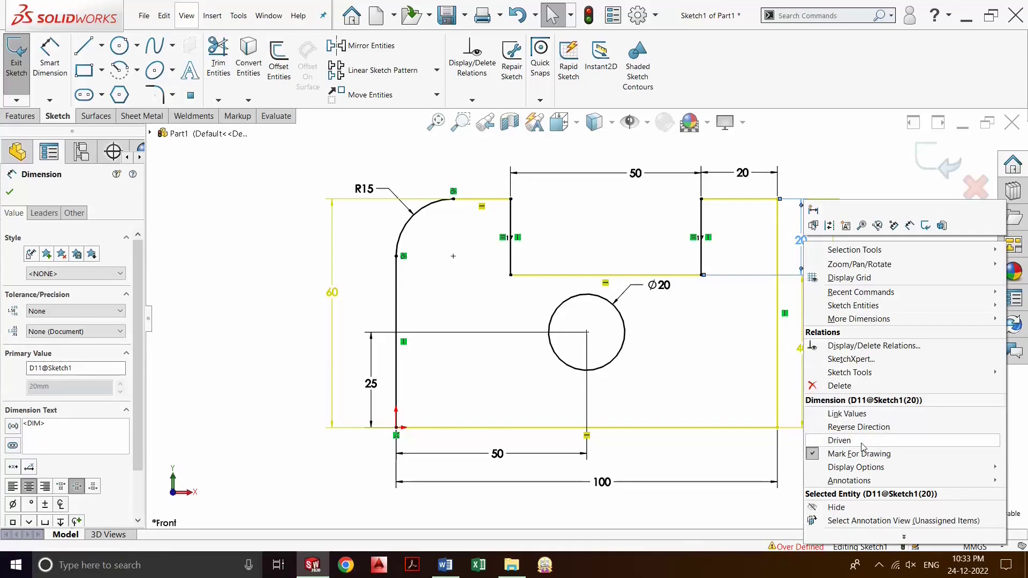
{"action": "left_click", "coordinate": [853, 445]}
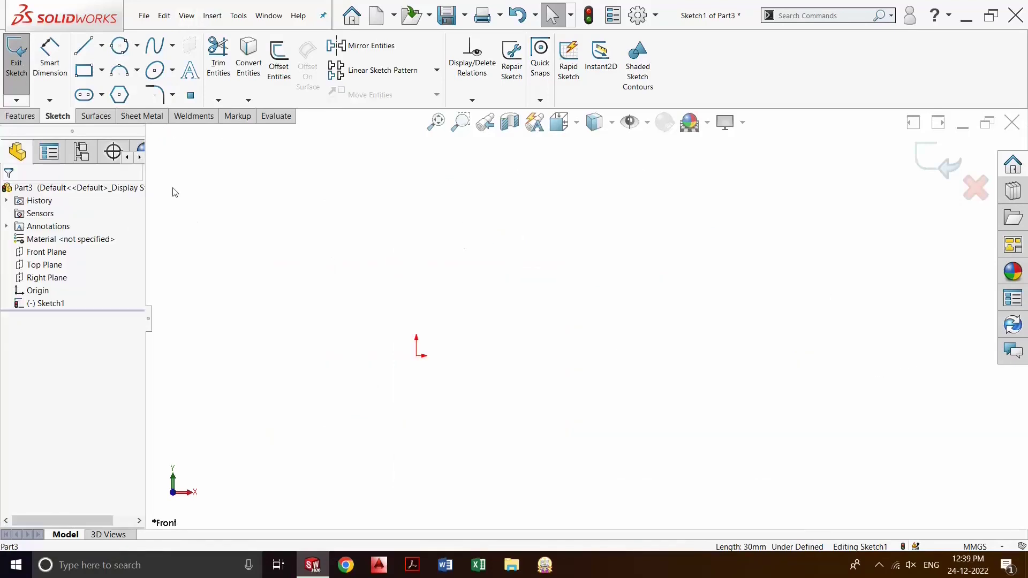
Step: Draw a corner rectangle from the origin to an opposite corner at the upper right
{"action": "left_click", "coordinate": [101, 70]}
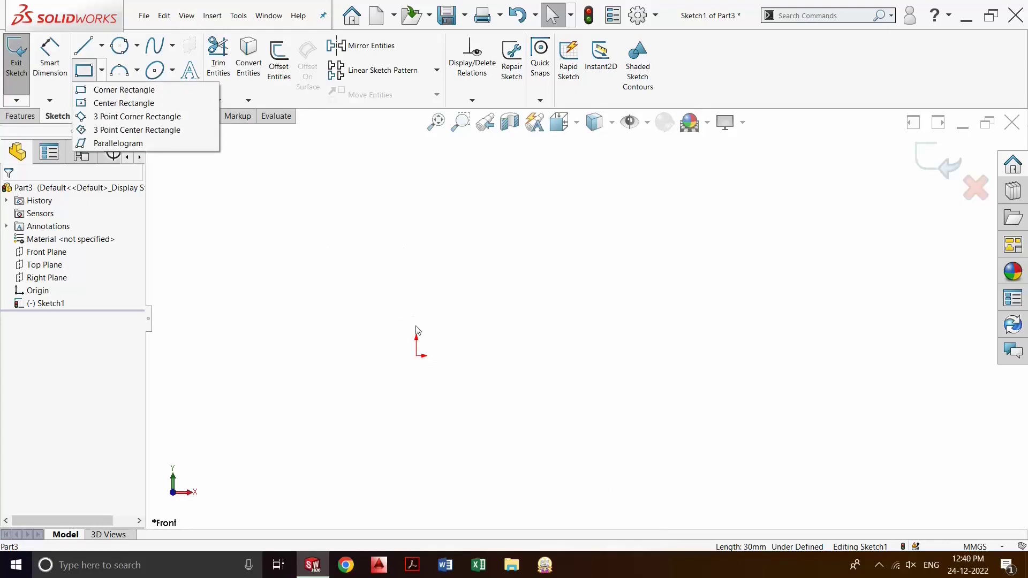
{"action": "left_click", "coordinate": [117, 89]}
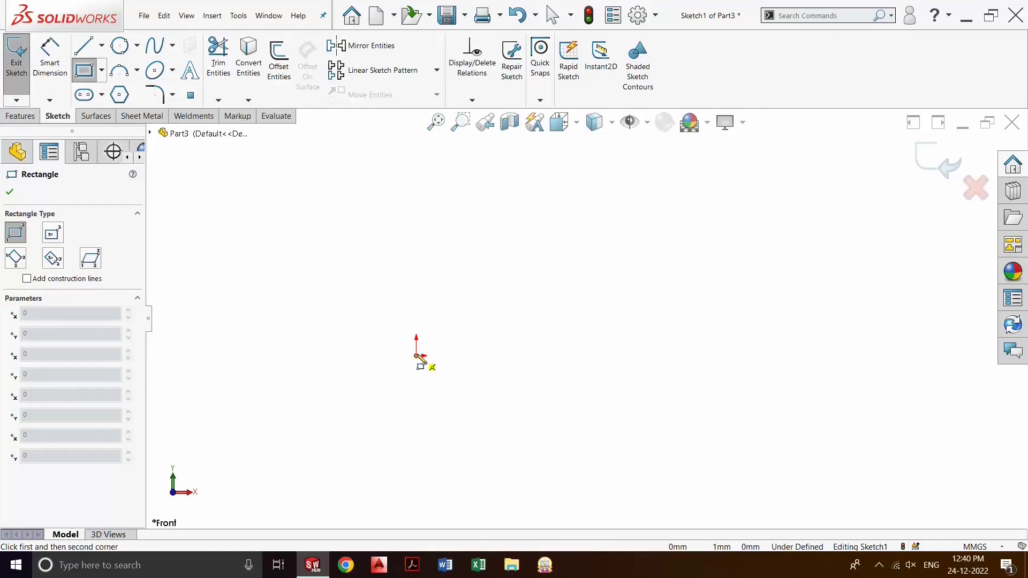
{"action": "left_click", "coordinate": [417, 356]}
{"action": "left_click", "coordinate": [637, 258]}
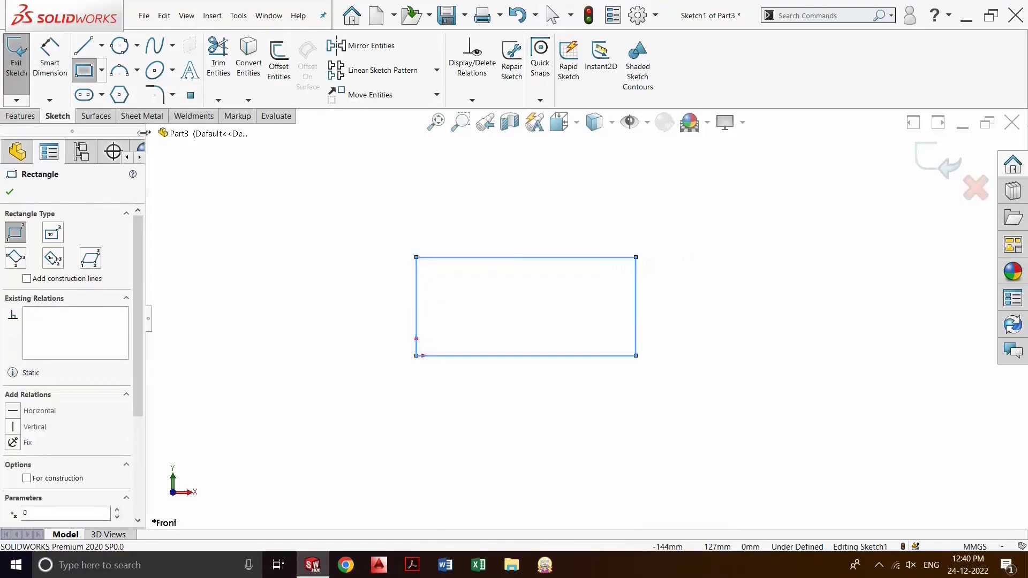
{"action": "left_click", "coordinate": [154, 94]}
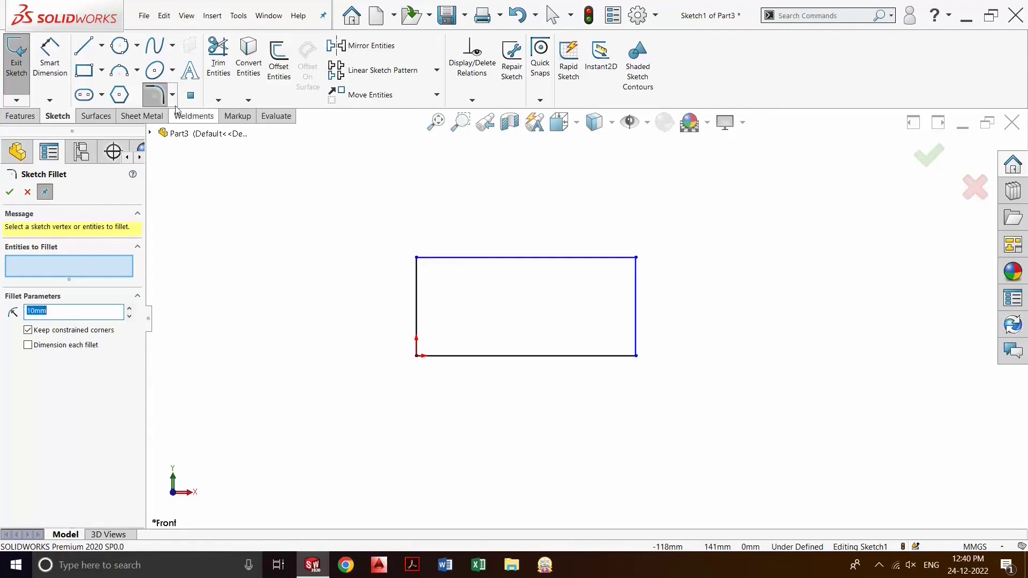
Step: Fillet the rectangle's top-right corner at R15 and move its dimension label right
{"action": "left_click", "coordinate": [636, 284]}
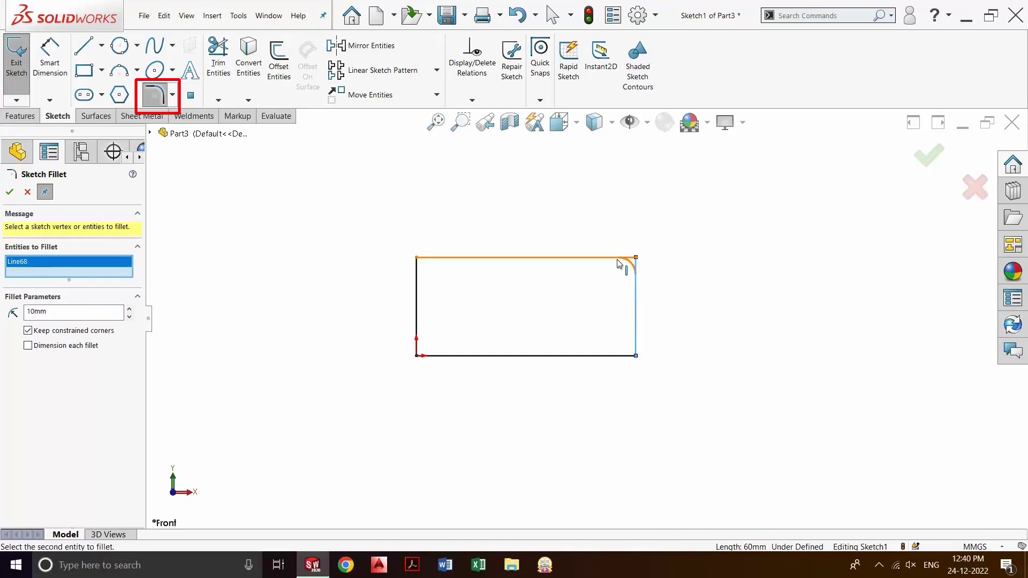
{"action": "left_click", "coordinate": [618, 263]}
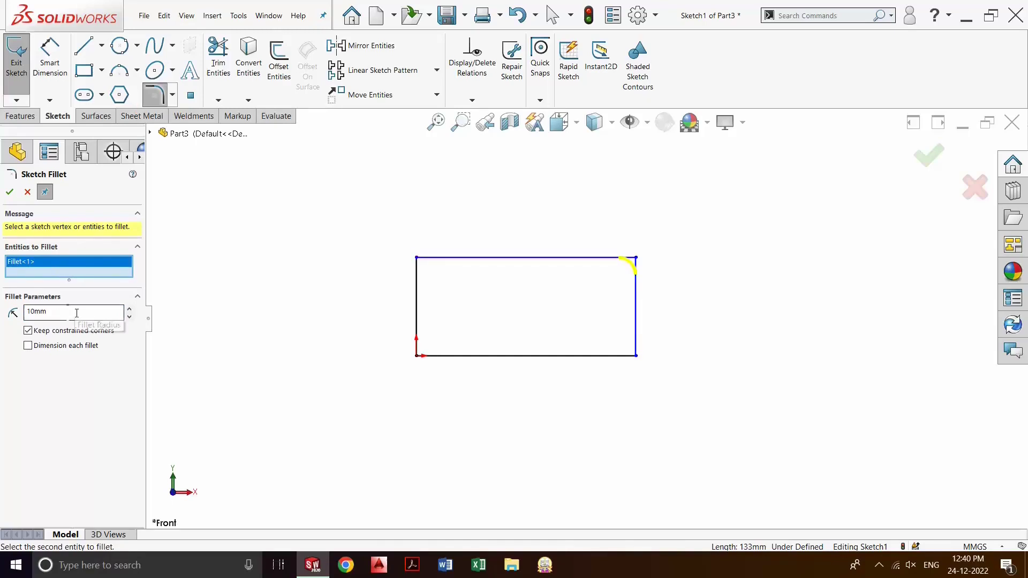
{"action": "left_click_drag", "start_coordinate": [82, 314], "coordinate": [15, 316]}
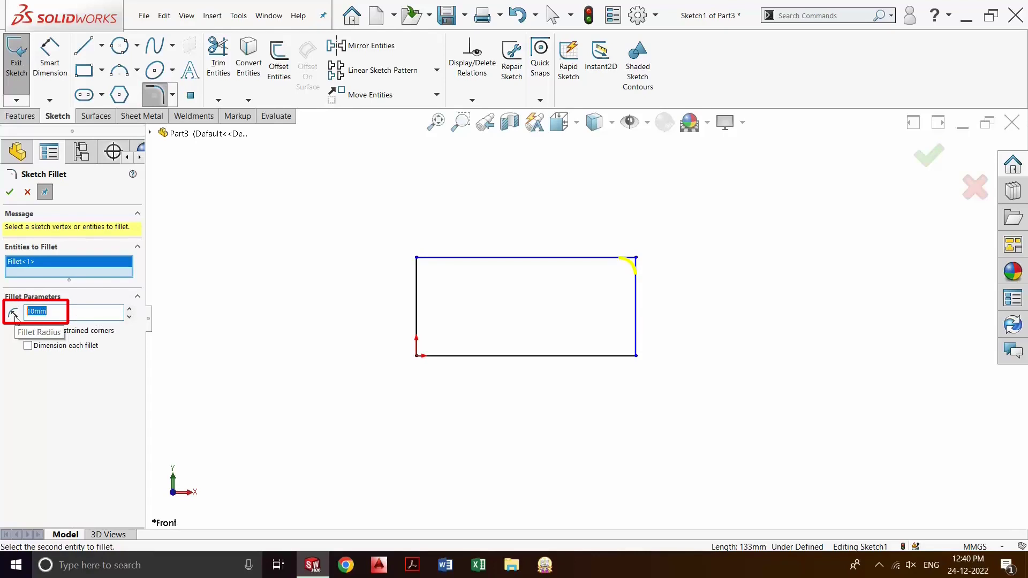
{"action": "type", "text": "15"}
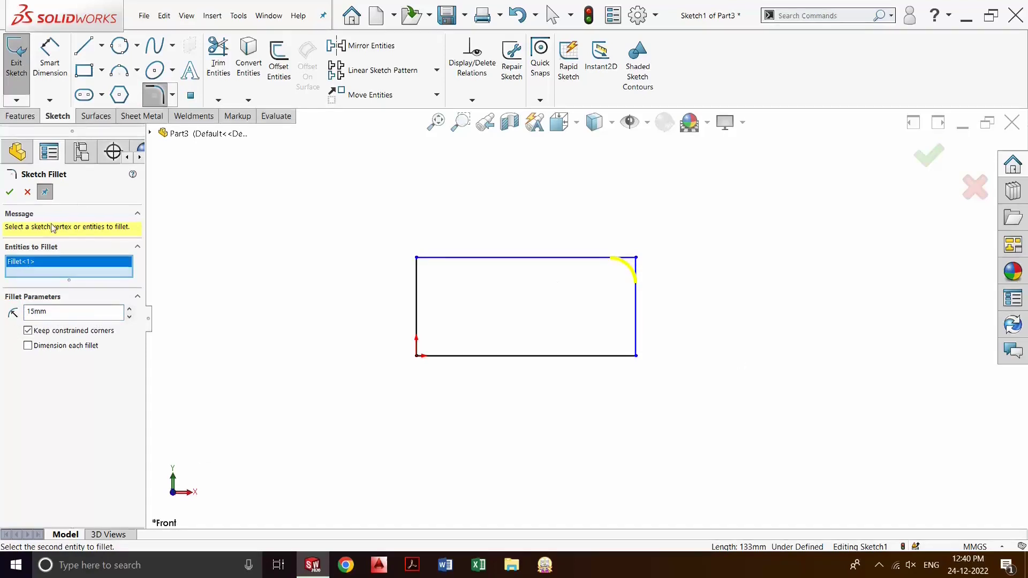
{"action": "left_click", "coordinate": [10, 191]}
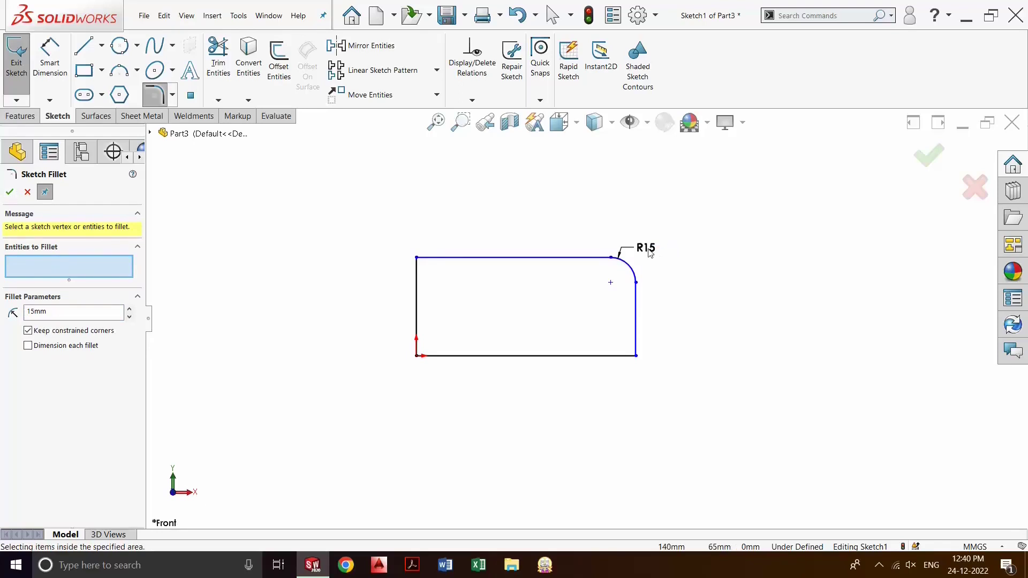
{"action": "key", "text": "Escape"}
{"action": "left_click_drag", "start_coordinate": [649, 253], "coordinate": [677, 251]}
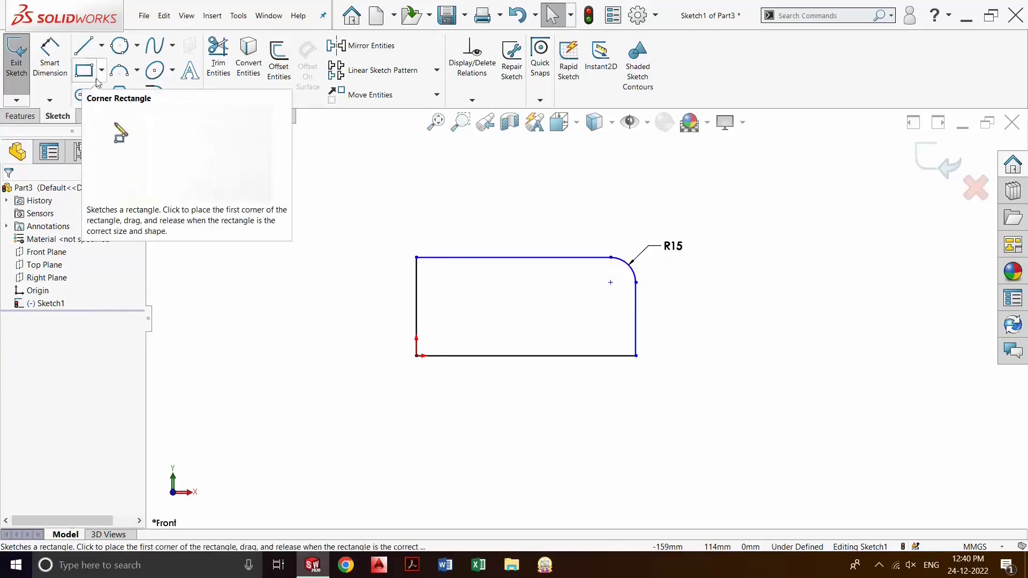
Step: Round the top-left, bottom-left and bottom-right corners with 10 mm fillets
{"action": "left_click", "coordinate": [154, 95]}
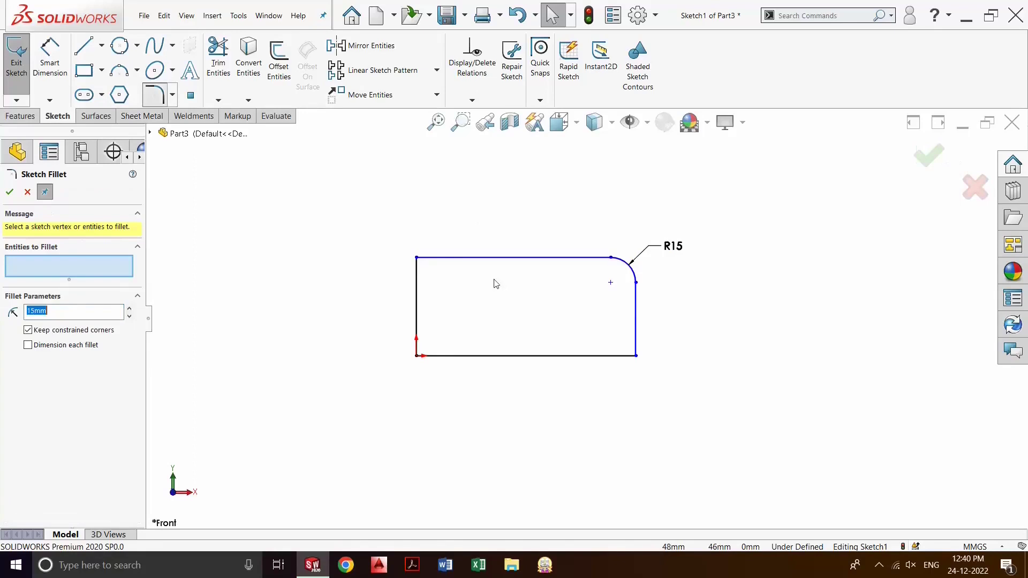
{"action": "left_click", "coordinate": [439, 259]}
{"action": "left_click", "coordinate": [421, 285]}
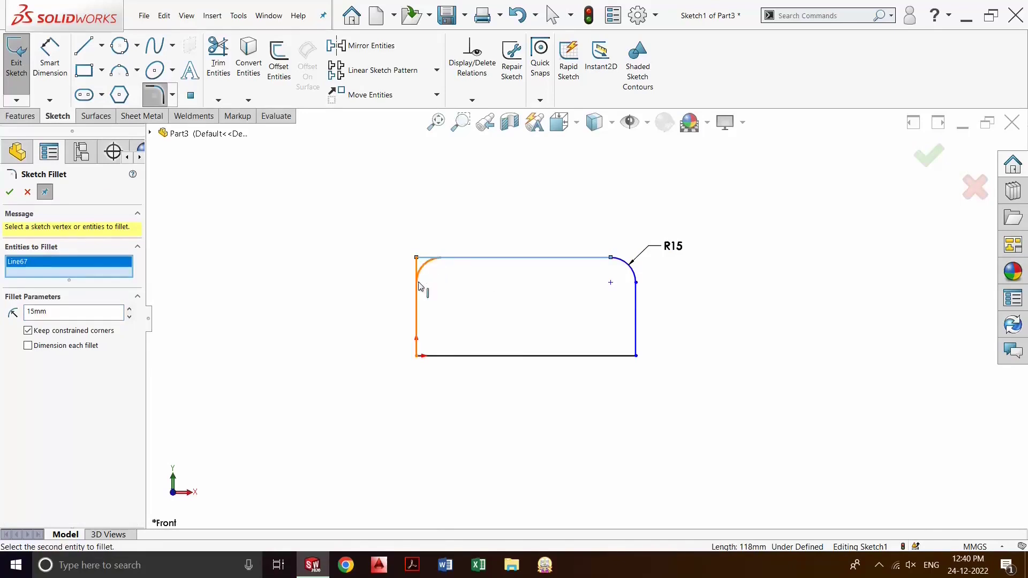
{"action": "left_click", "coordinate": [458, 358]}
{"action": "left_click", "coordinate": [420, 344]}
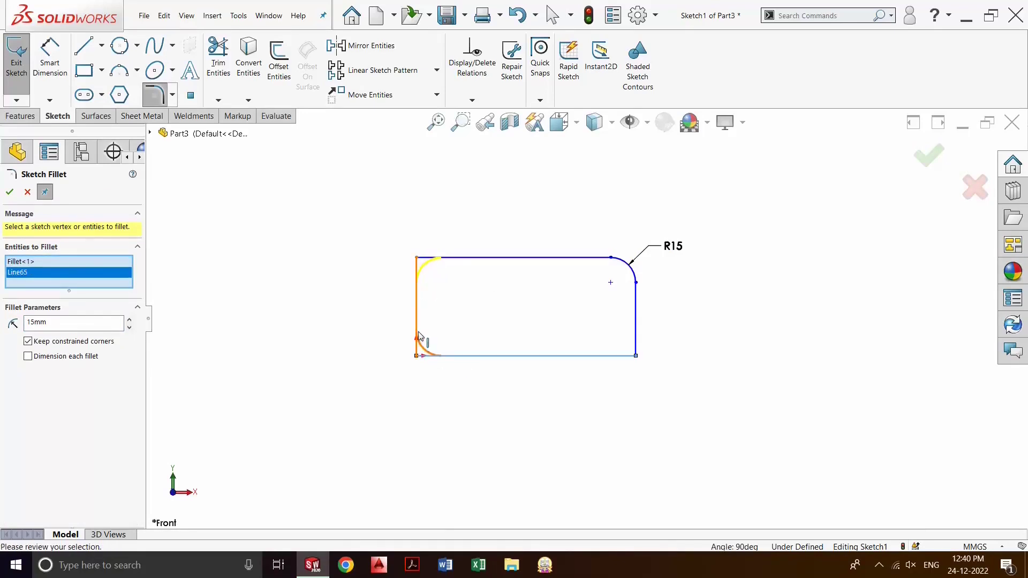
{"action": "left_click", "coordinate": [616, 357]}
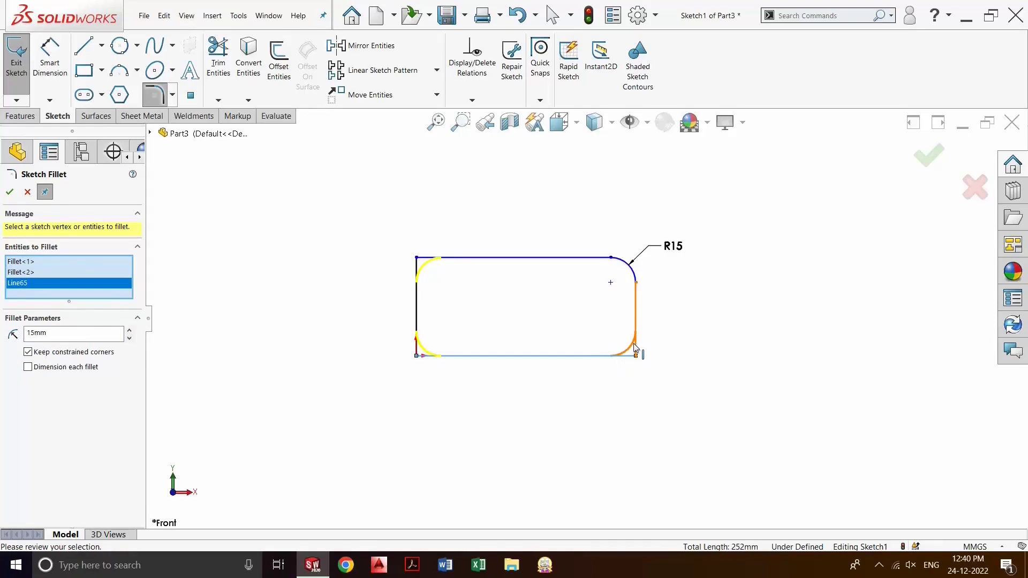
{"action": "left_click", "coordinate": [636, 349]}
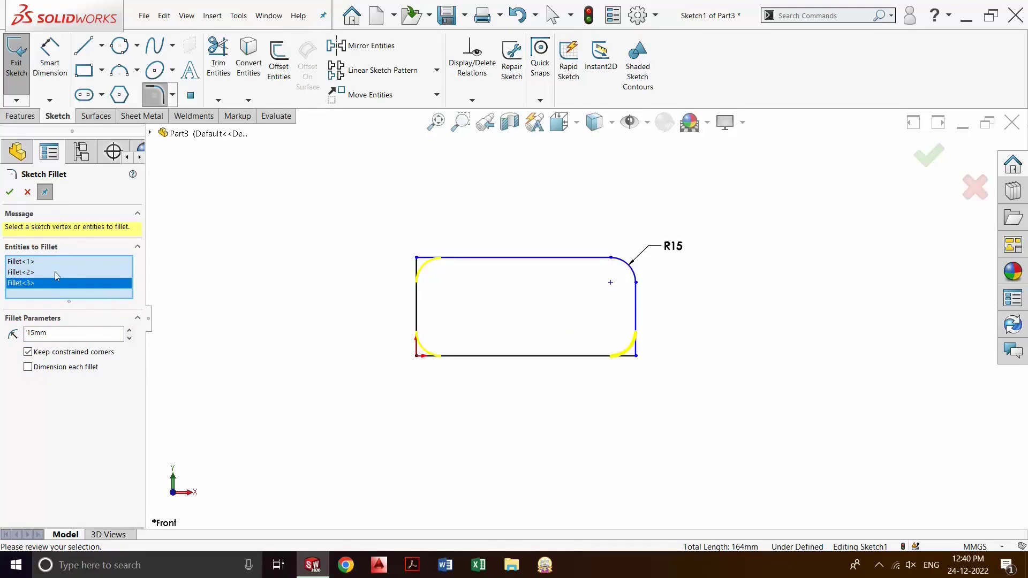
{"action": "left_click_drag", "start_coordinate": [51, 334], "coordinate": [21, 329]}
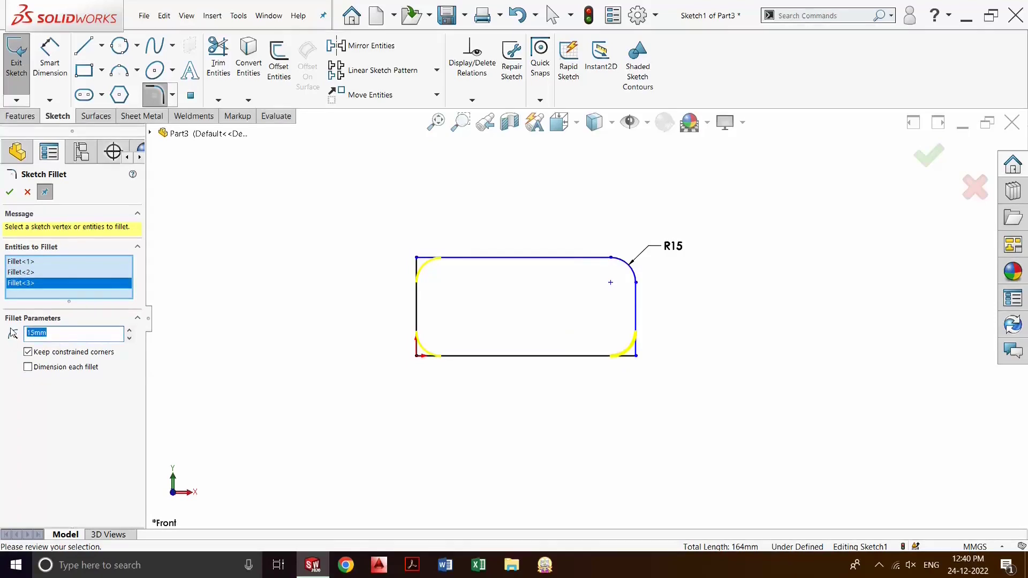
{"action": "type", "text": "10mm"}
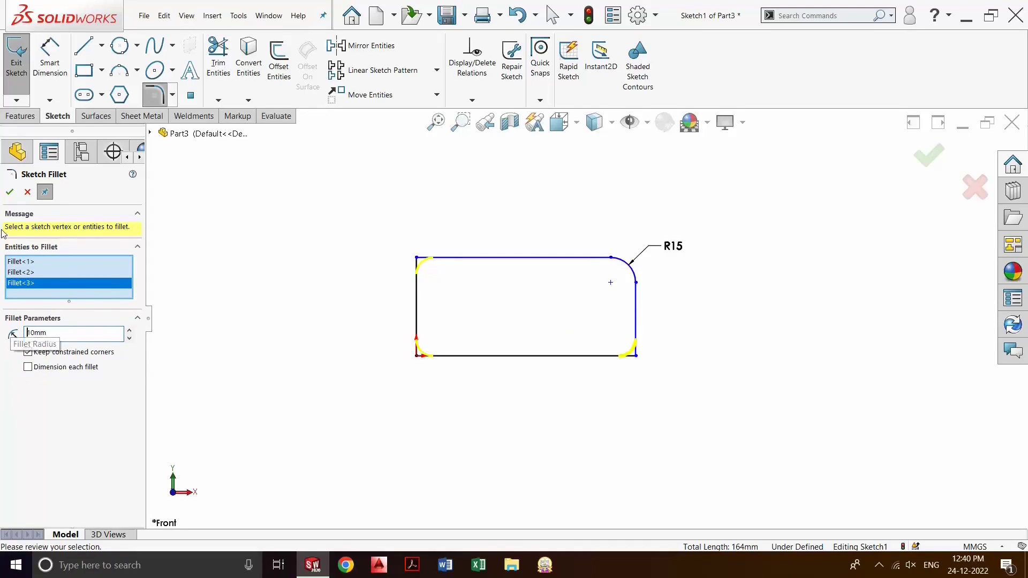
{"action": "left_click", "coordinate": [10, 192]}
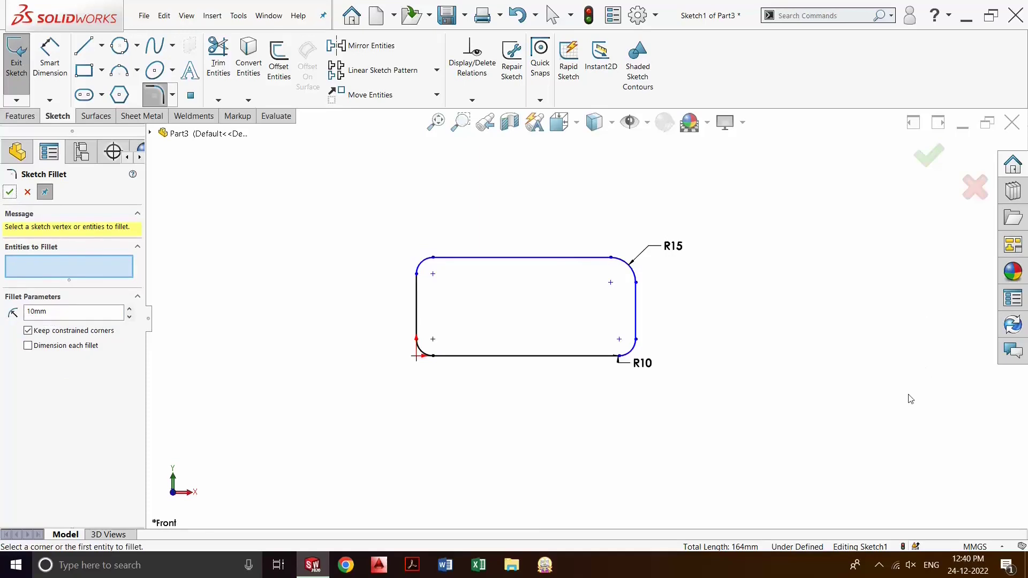
{"action": "key", "text": "Escape"}
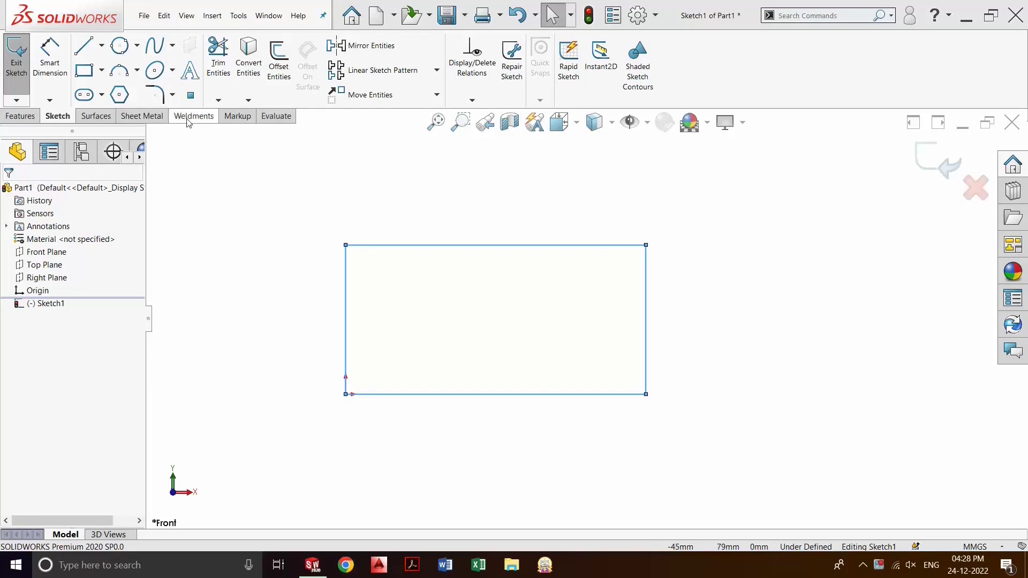
Step: Chamfer the rectangle's top-right corner with equal 10 mm distance-distance settings
{"action": "left_click", "coordinate": [171, 96]}
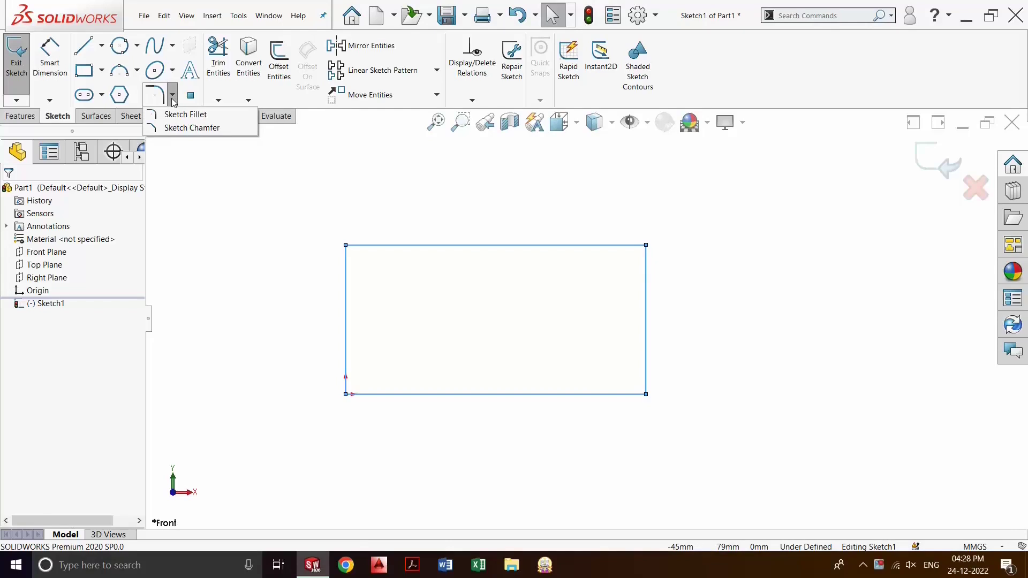
{"action": "left_click", "coordinate": [208, 129]}
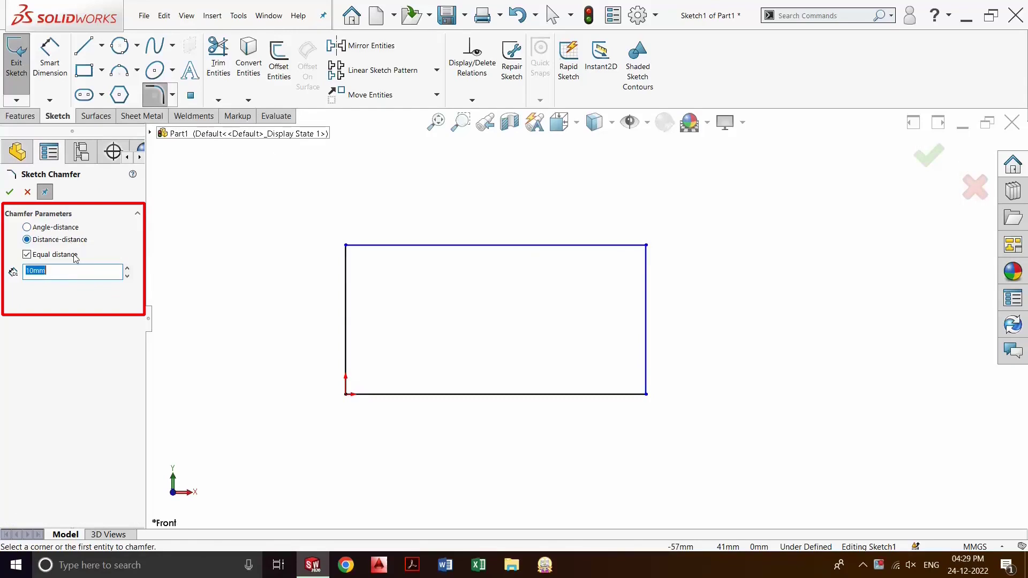
{"action": "left_click", "coordinate": [27, 255]}
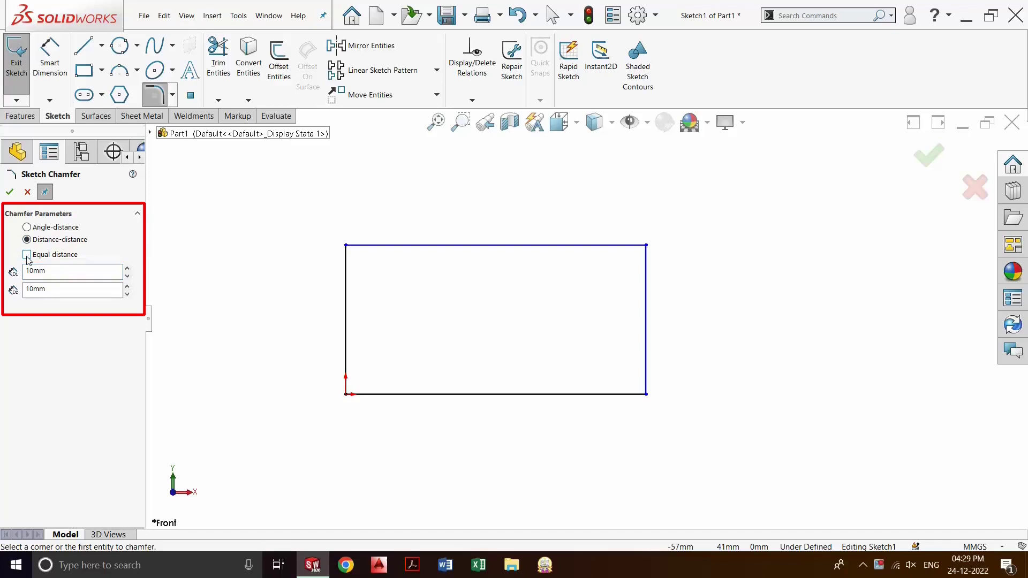
{"action": "left_click", "coordinate": [26, 255]}
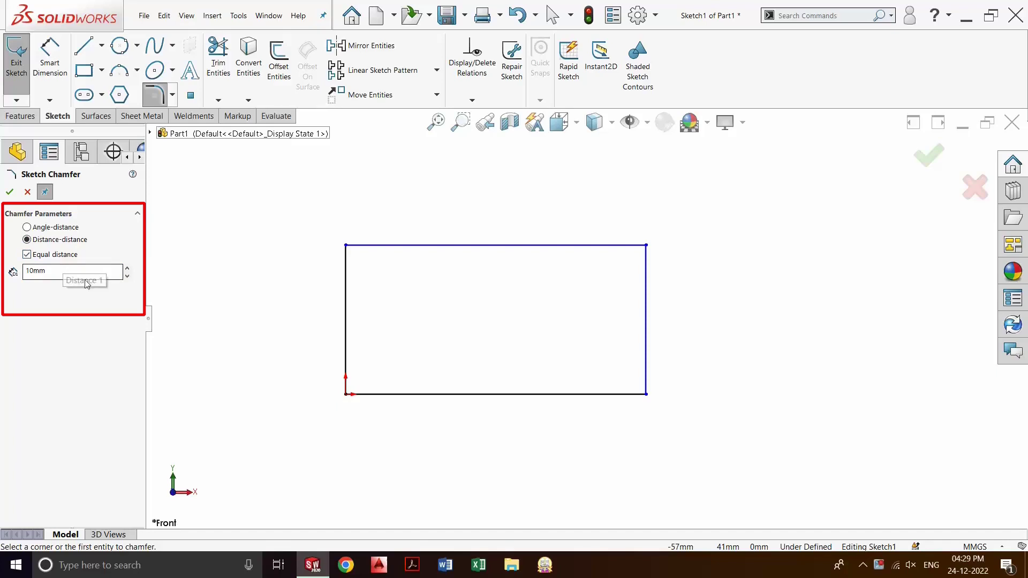
{"action": "left_click", "coordinate": [647, 267]}
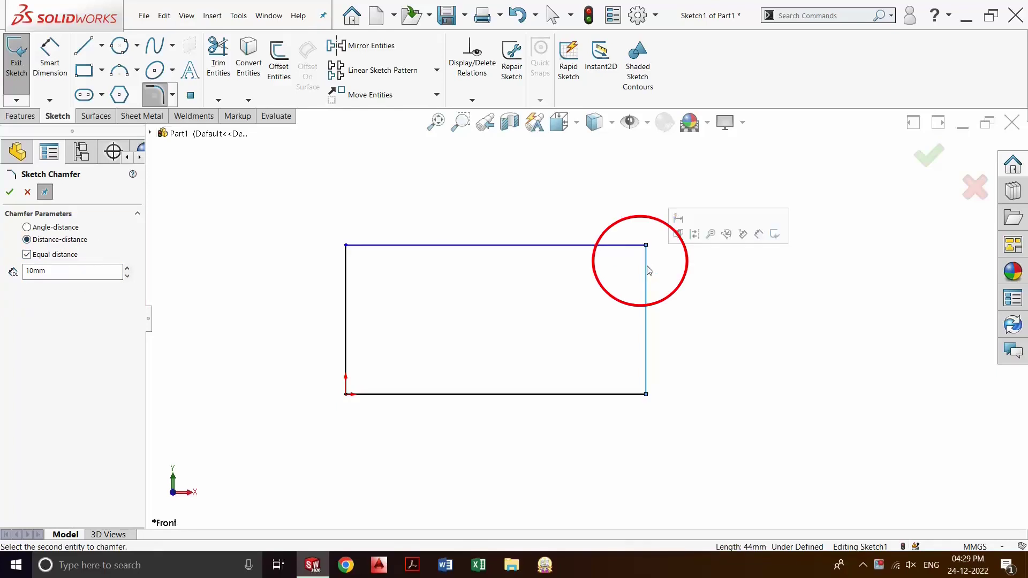
{"action": "left_click", "coordinate": [622, 246]}
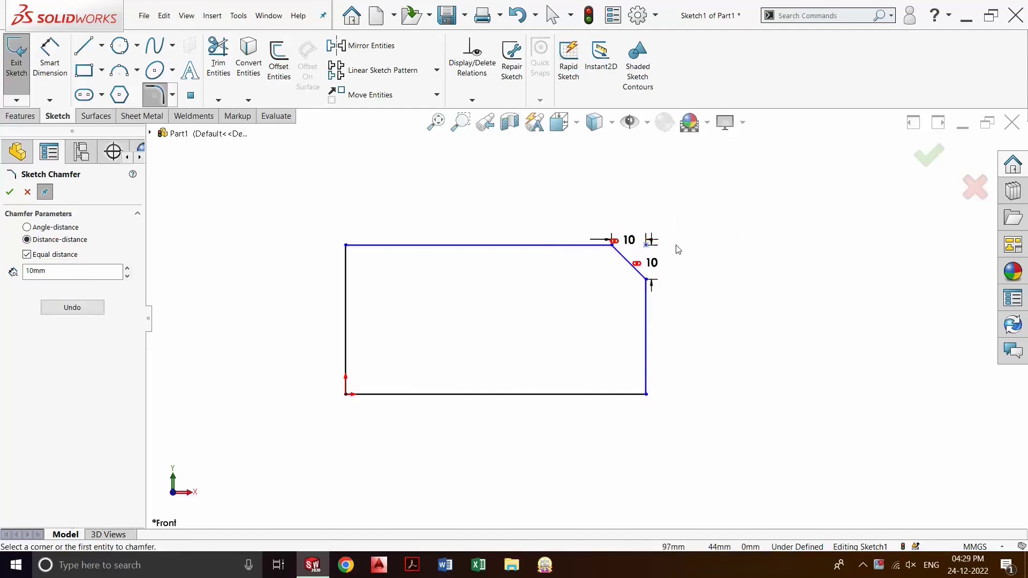
{"action": "scroll", "coordinate": [678, 247], "scroll_direction": "down", "scroll_amount": 3}
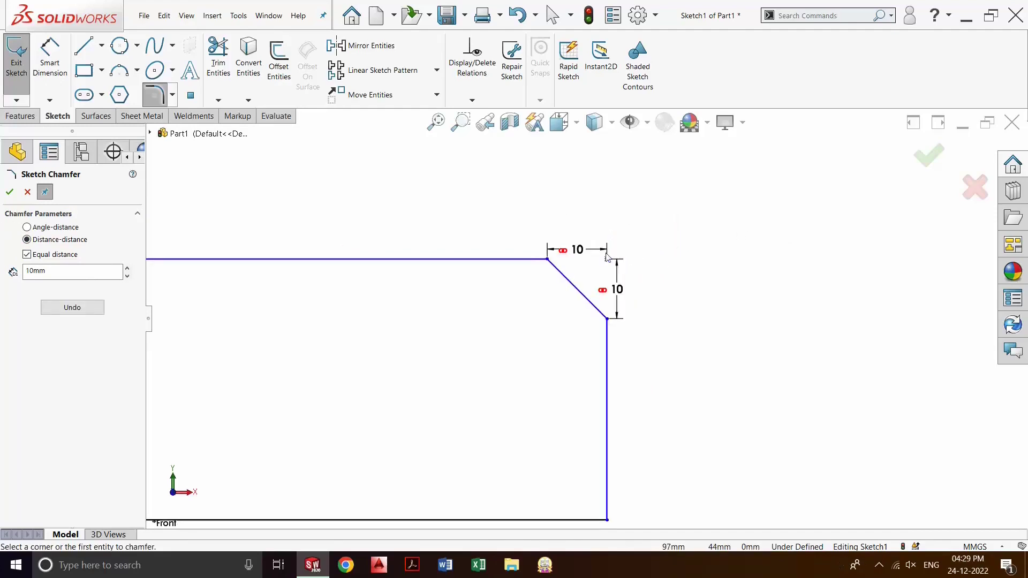
{"action": "left_click", "coordinate": [9, 193]}
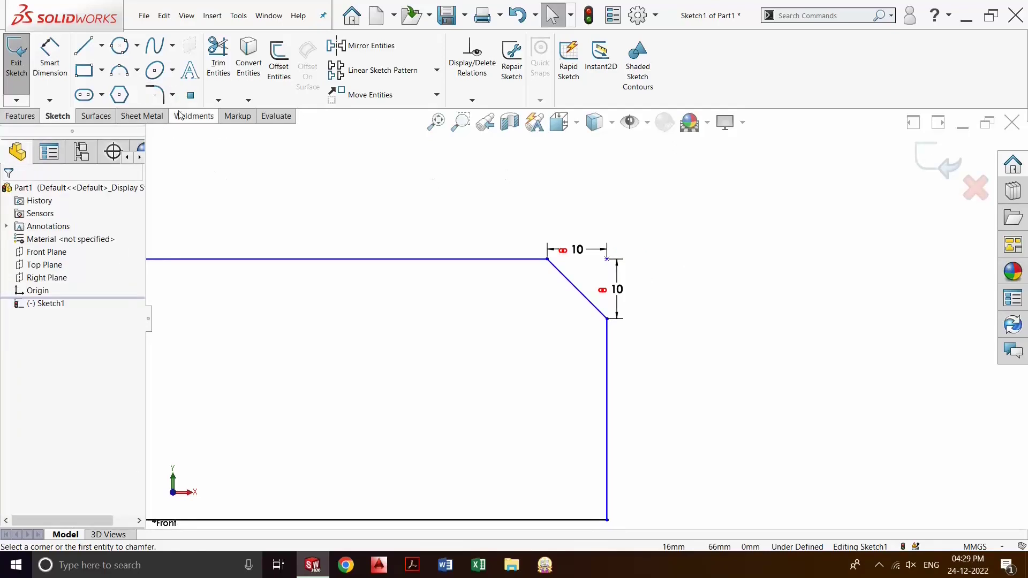
{"action": "left_click", "coordinate": [173, 95]}
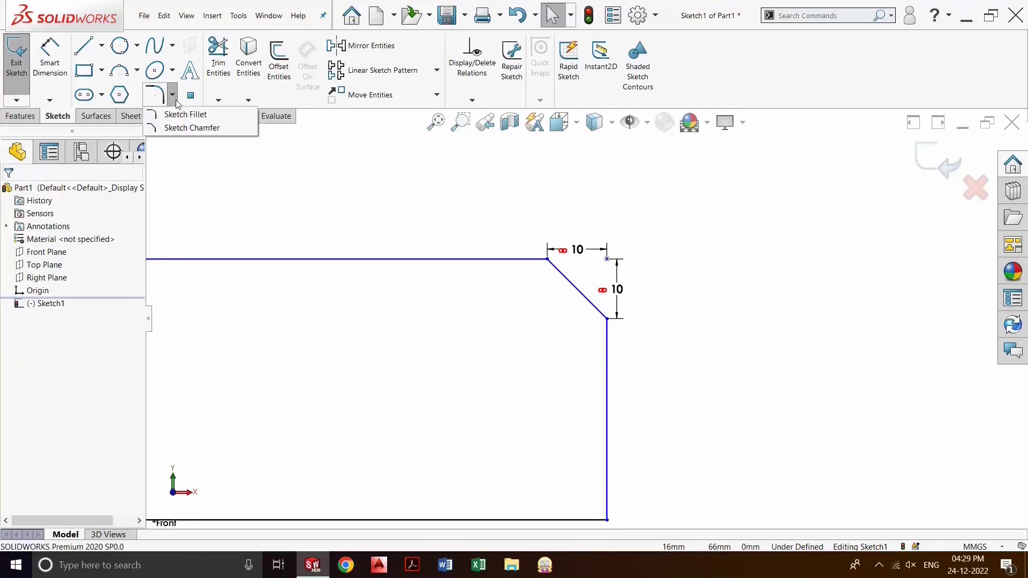
Step: Cut a 10 mm, 60° angle-distance chamfer on the top-left corner
{"action": "left_click", "coordinate": [196, 128]}
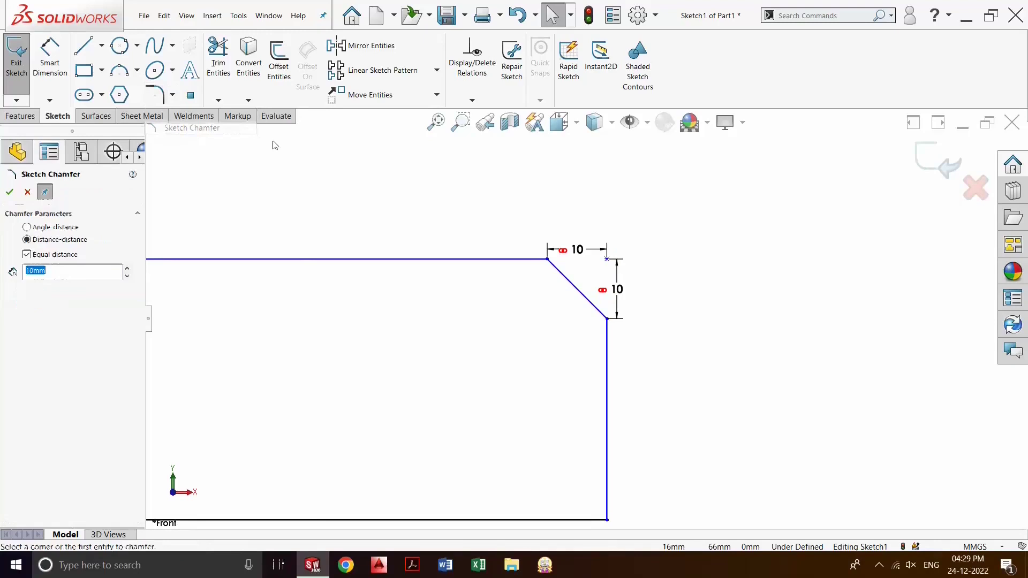
{"action": "left_click", "coordinate": [27, 227]}
{"action": "scroll", "coordinate": [461, 294], "scroll_direction": "down", "scroll_amount": 2}
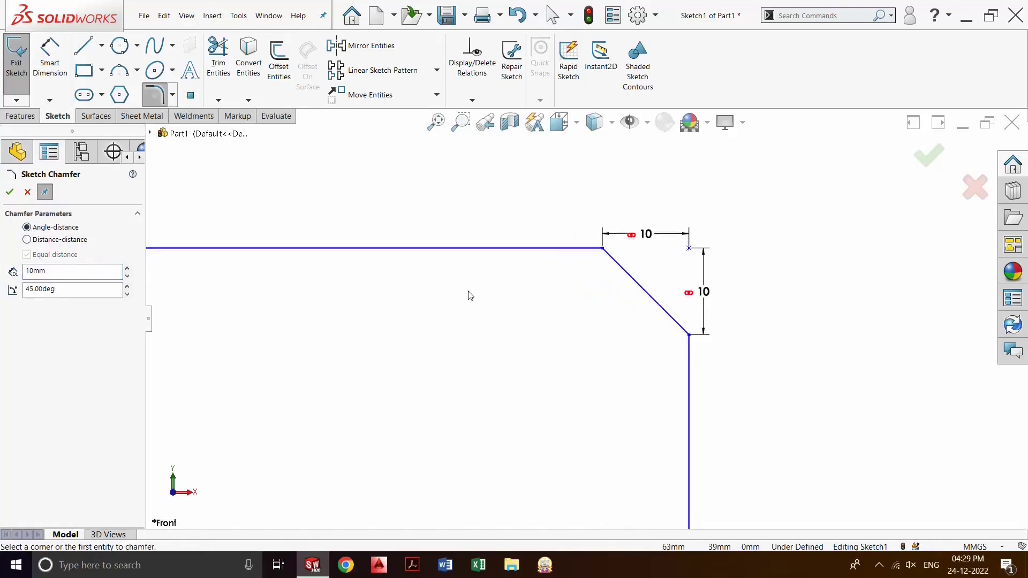
{"action": "scroll", "coordinate": [470, 296], "scroll_direction": "up", "scroll_amount": 3}
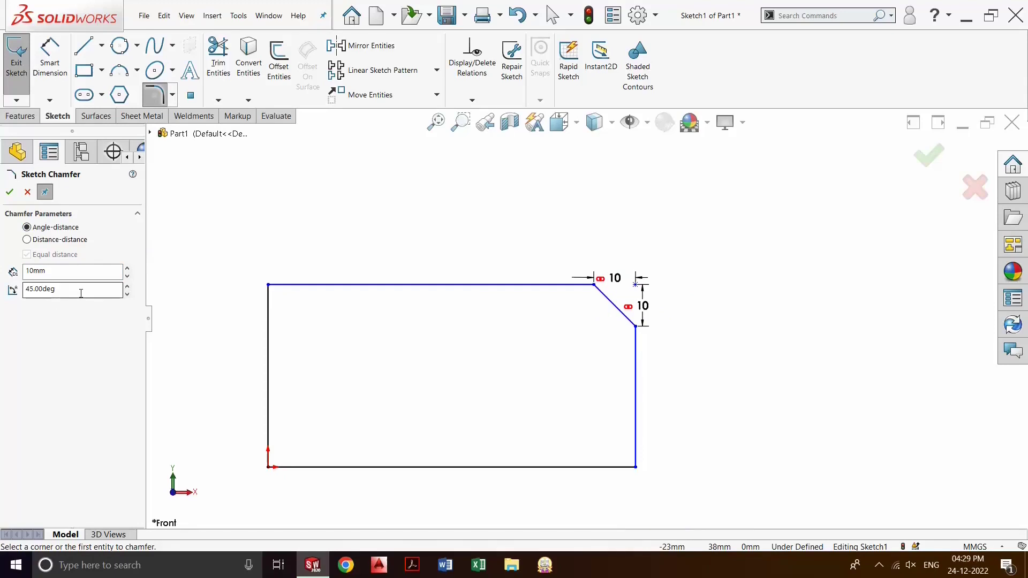
{"action": "left_click_drag", "start_coordinate": [81, 293], "coordinate": [16, 294]}
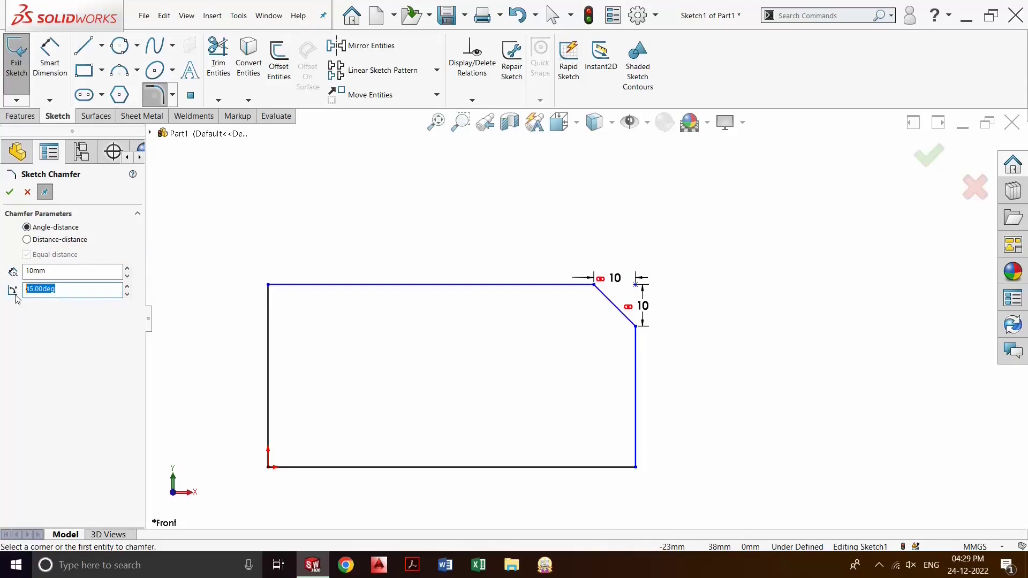
{"action": "type", "text": "60"}
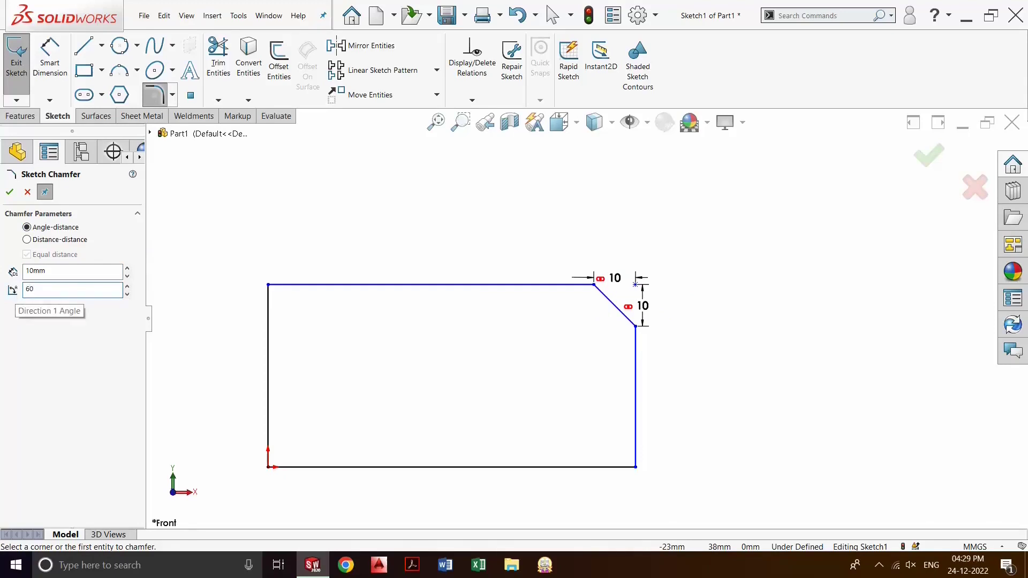
{"action": "left_click", "coordinate": [293, 286]}
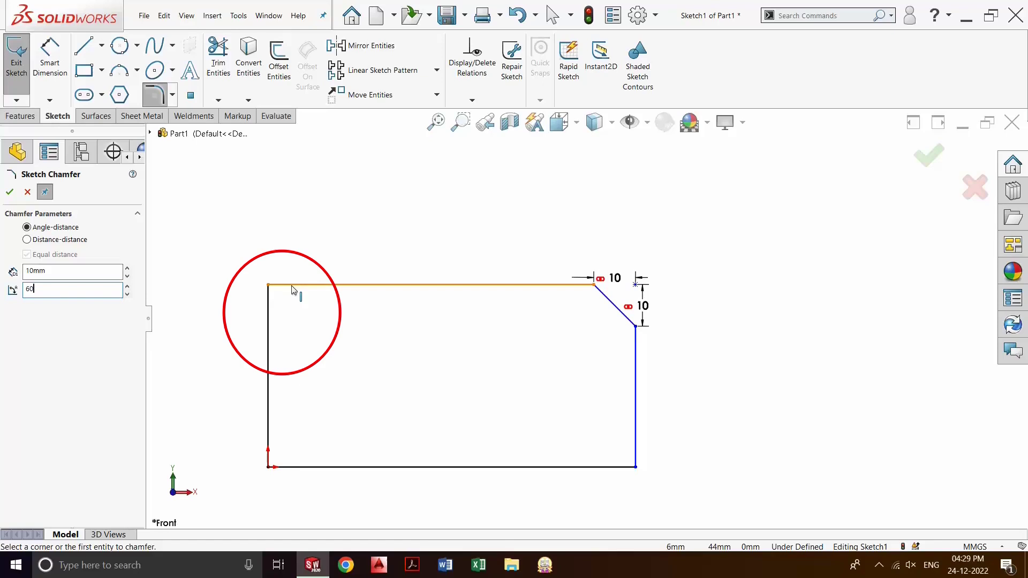
{"action": "left_click", "coordinate": [270, 303]}
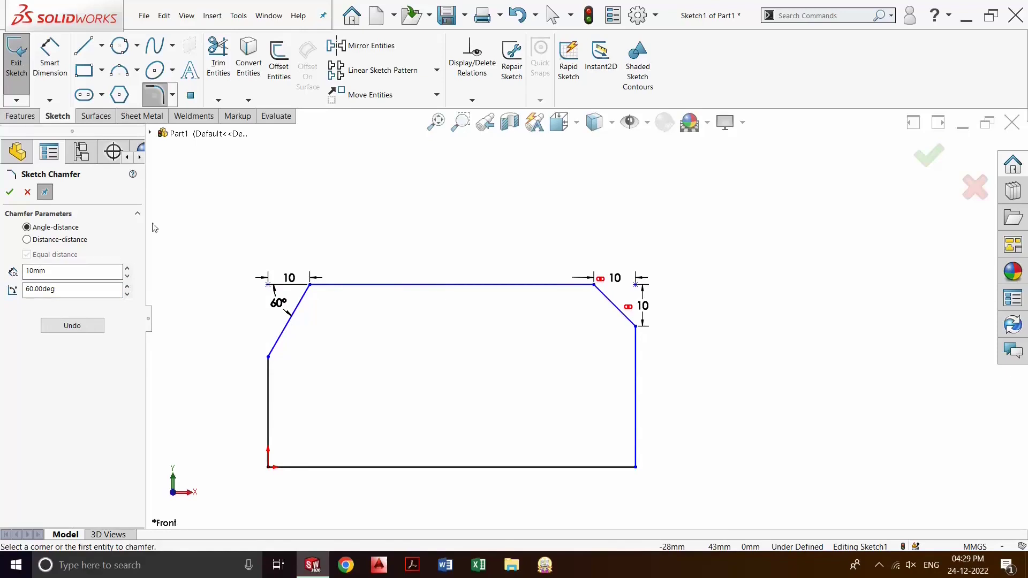
{"action": "left_click", "coordinate": [11, 193]}
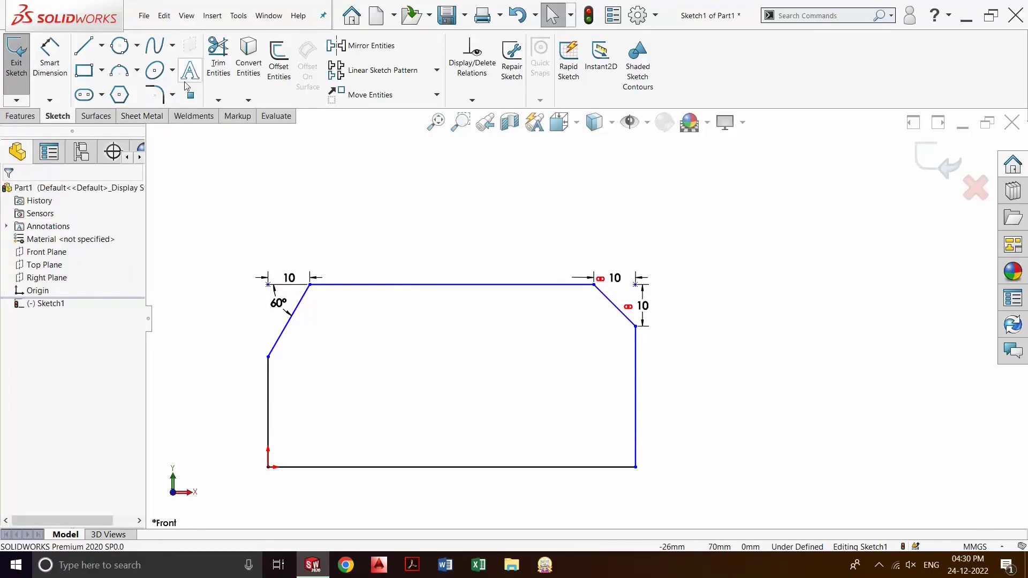
Step: Chamfer the bottom-right corner with unequal distances of 10 mm and 15 mm
{"action": "left_click", "coordinate": [172, 94]}
{"action": "left_click", "coordinate": [183, 129]}
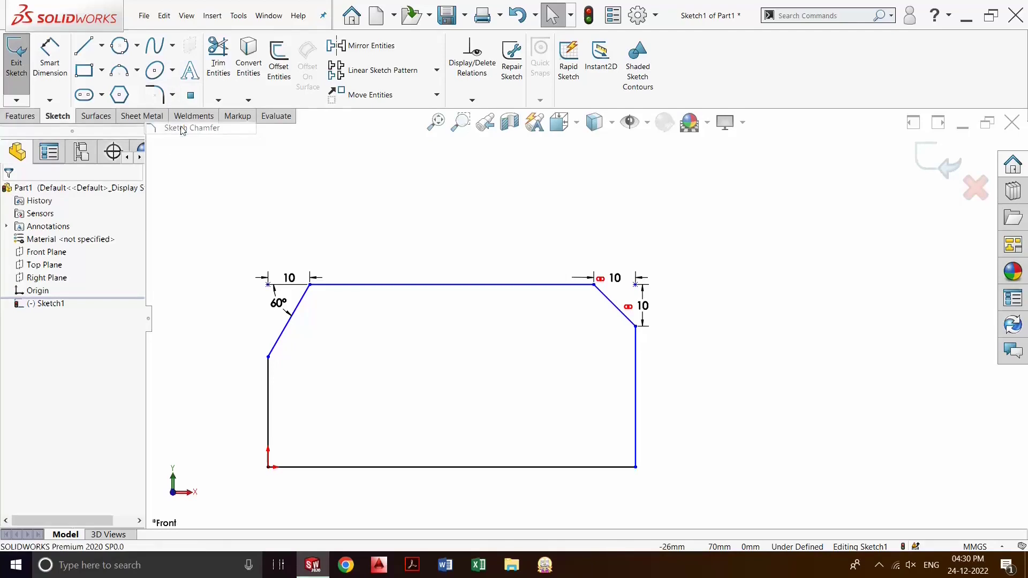
{"action": "left_click", "coordinate": [27, 255]}
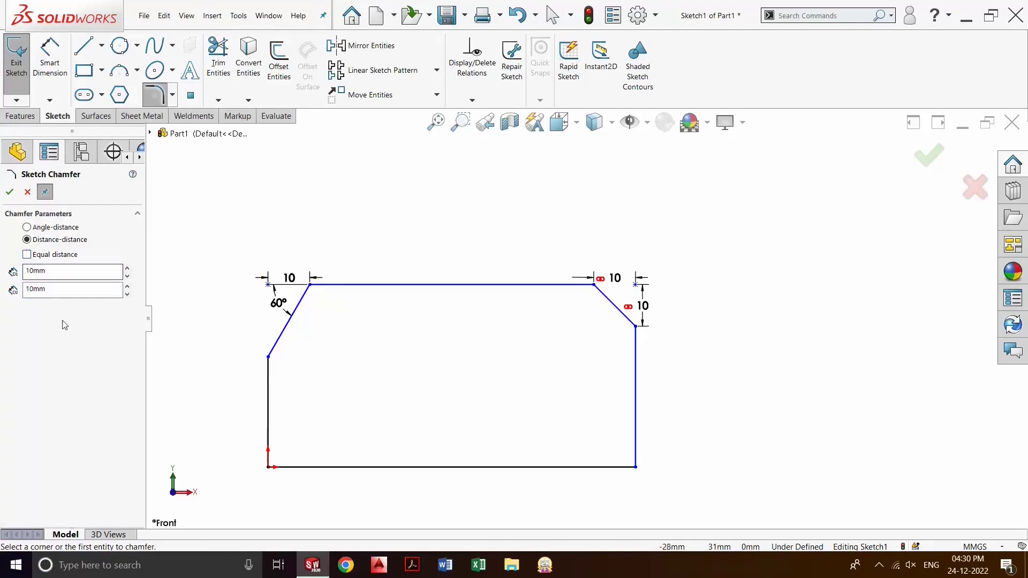
{"action": "left_click_drag", "start_coordinate": [72, 289], "coordinate": [11, 290]}
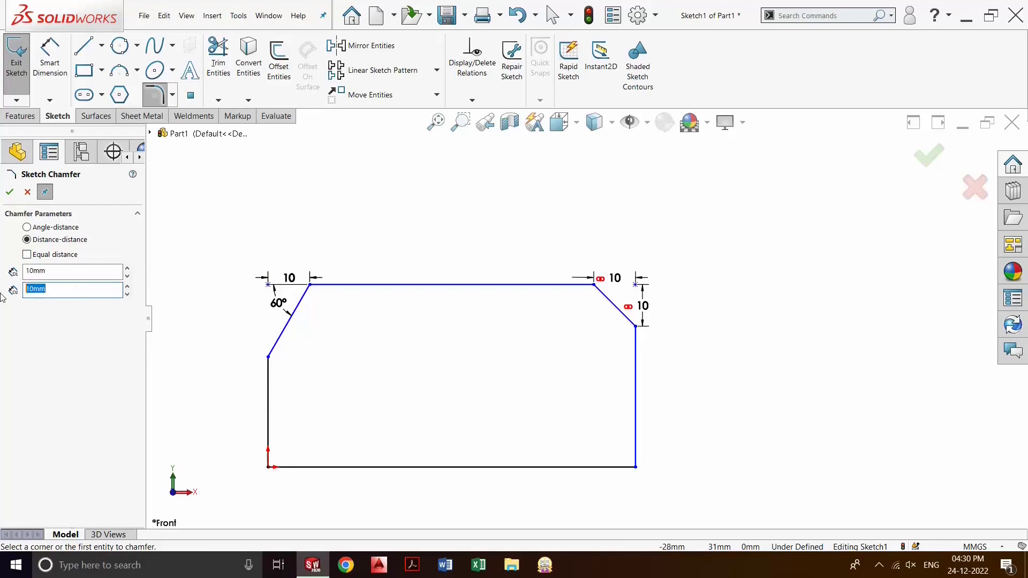
{"action": "type", "text": "15"}
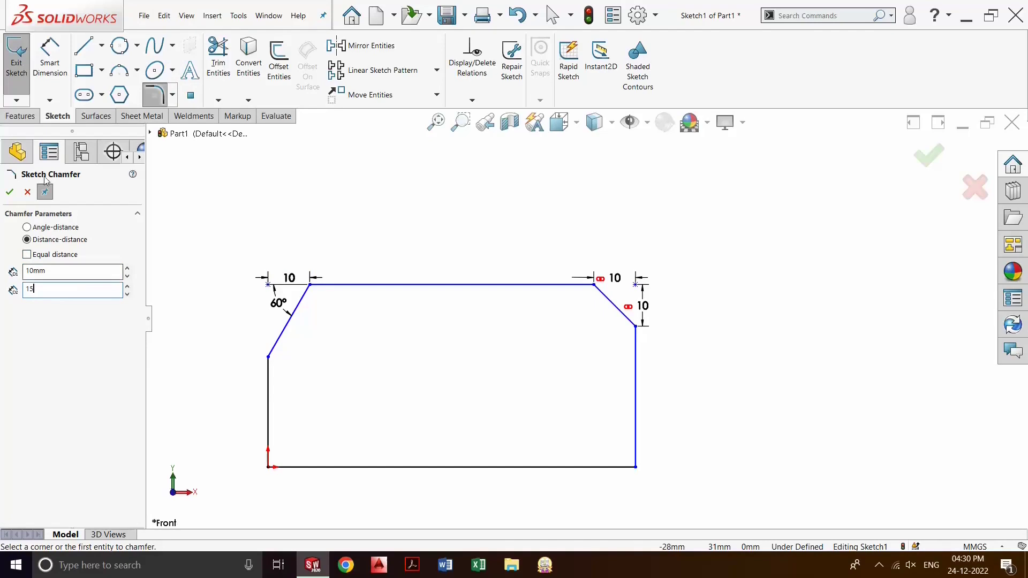
{"action": "left_click", "coordinate": [621, 470]}
{"action": "left_click", "coordinate": [636, 448]}
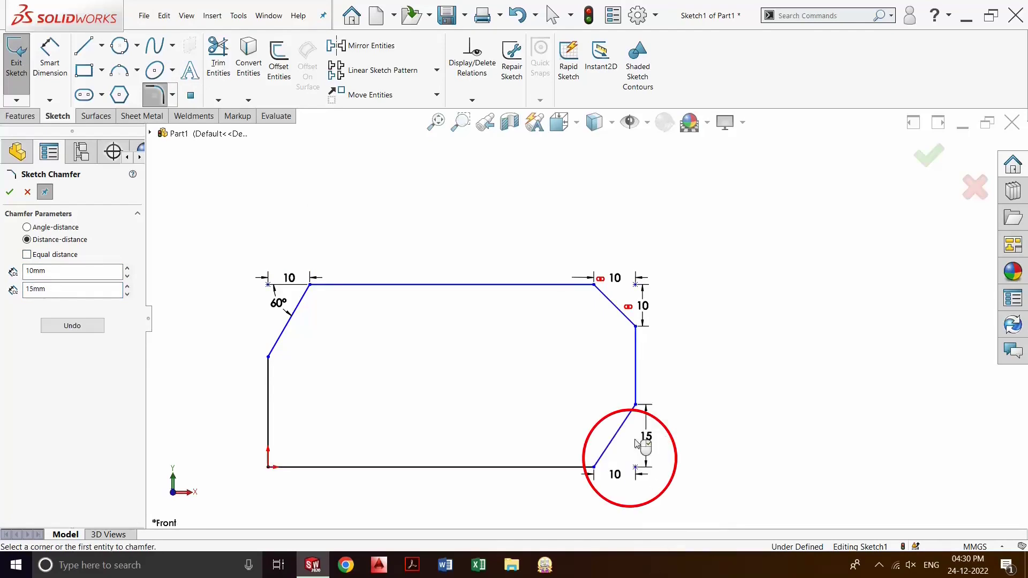
{"action": "scroll", "coordinate": [617, 453], "scroll_direction": "down", "scroll_amount": 4}
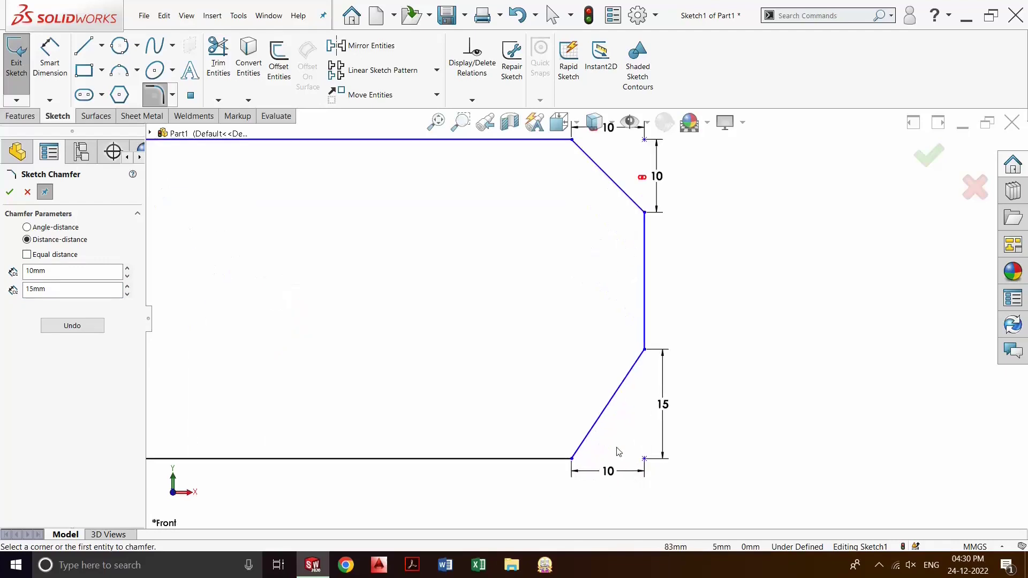
{"action": "scroll", "coordinate": [615, 390], "scroll_direction": "up", "scroll_amount": 3}
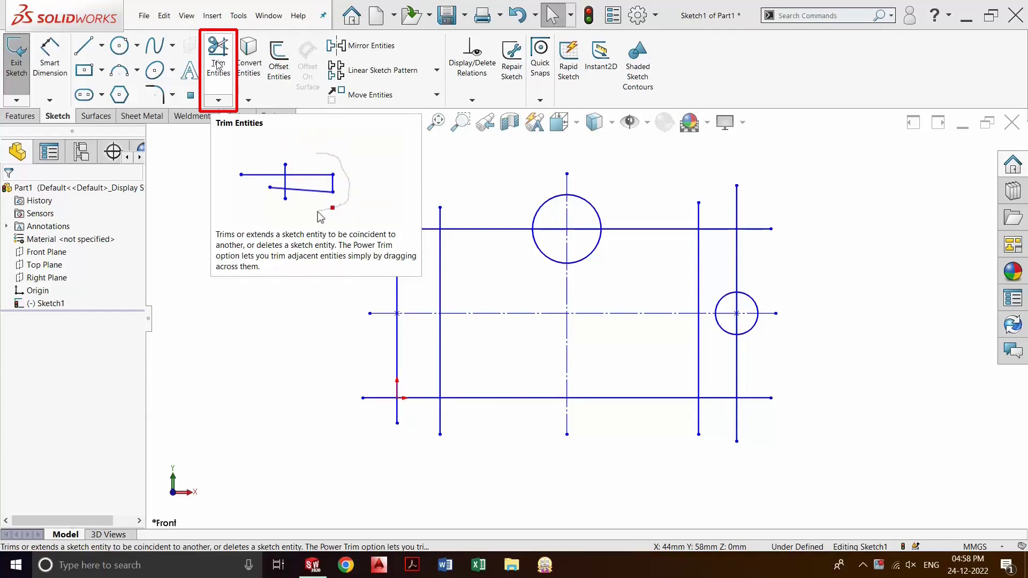
Step: Power-trim the right line's lower overhang and the line and circle segments near the arcs
{"action": "left_click", "coordinate": [218, 65]}
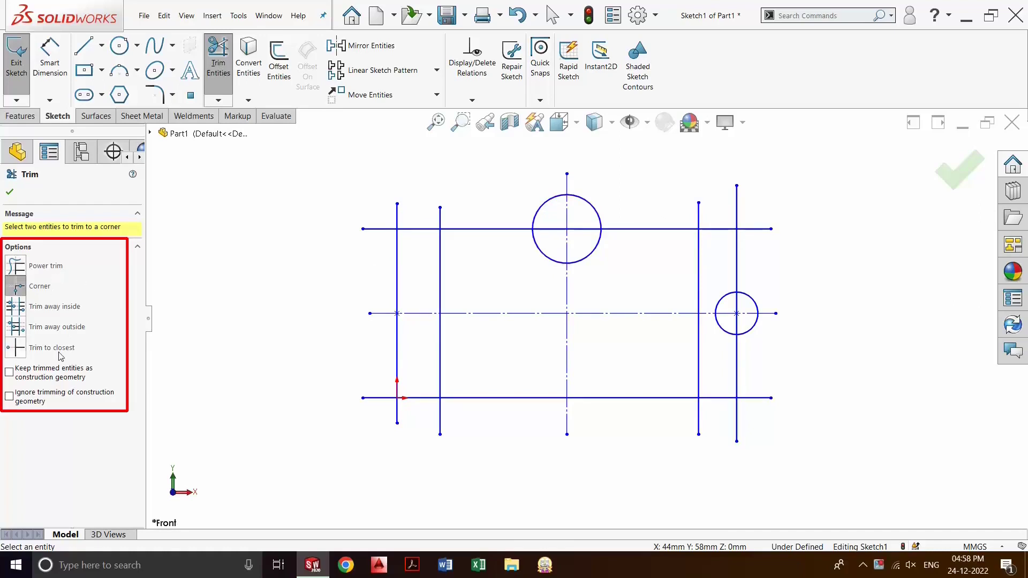
{"action": "left_click", "coordinate": [17, 266]}
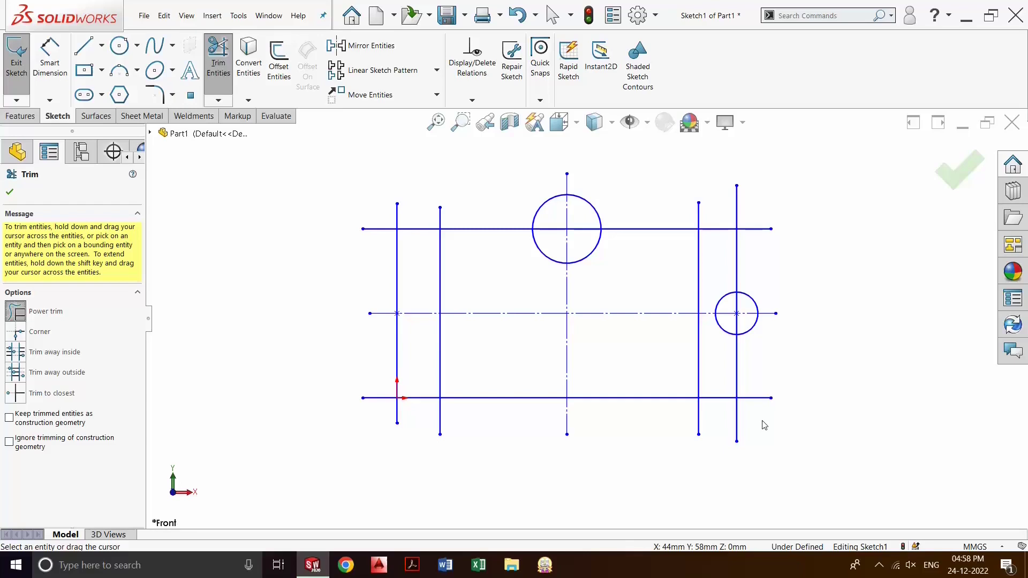
{"action": "mouse_move", "coordinate": [762, 419]}
{"action": "left_mouse_down"}
{"action": "mouse_move", "coordinate": [438, 414]}
{"action": "mouse_move", "coordinate": [363, 397]}
{"action": "mouse_move", "coordinate": [354, 344]}
{"action": "mouse_move", "coordinate": [361, 307]}
{"action": "mouse_move", "coordinate": [373, 318]}
{"action": "mouse_move", "coordinate": [371, 267]}
{"action": "mouse_move", "coordinate": [392, 219]}
{"action": "mouse_move", "coordinate": [568, 207]}
{"action": "mouse_move", "coordinate": [753, 219]}
{"action": "mouse_move", "coordinate": [763, 241]}
{"action": "mouse_move", "coordinate": [751, 341]}
{"action": "mouse_move", "coordinate": [776, 312]}
{"action": "left_mouse_up"}
{"action": "mouse_move", "coordinate": [751, 317]}
{"action": "left_mouse_down"}
{"action": "mouse_move", "coordinate": [735, 321]}
{"action": "mouse_move", "coordinate": [752, 328]}
{"action": "mouse_move", "coordinate": [754, 411]}
{"action": "mouse_move", "coordinate": [773, 399]}
{"action": "mouse_move", "coordinate": [838, 285]}
{"action": "mouse_move", "coordinate": [593, 202]}
{"action": "mouse_move", "coordinate": [581, 244]}
{"action": "mouse_move", "coordinate": [557, 232]}
{"action": "mouse_move", "coordinate": [578, 188]}
{"action": "mouse_move", "coordinate": [562, 185]}
{"action": "left_mouse_up"}
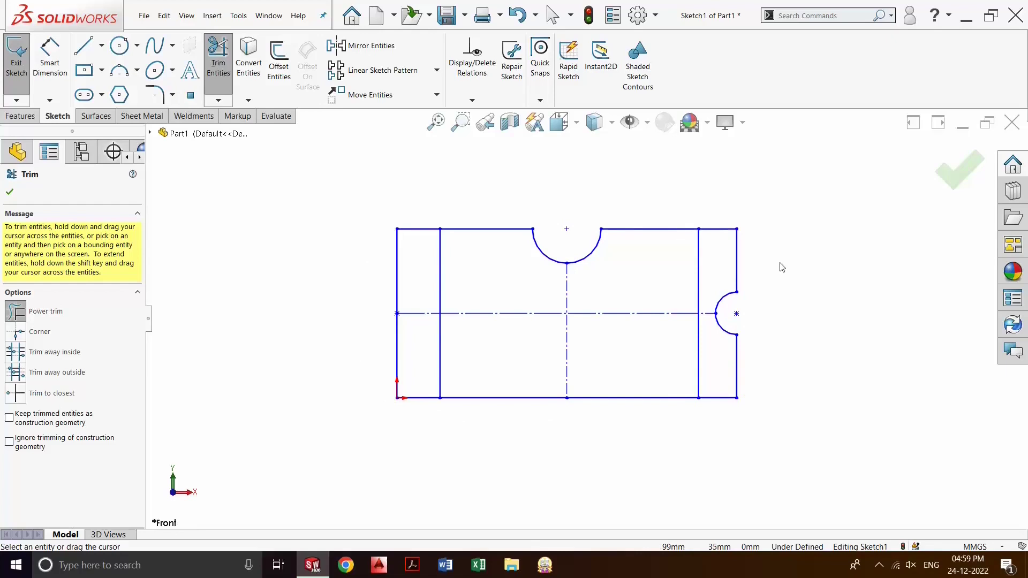
Step: Restore the untrimmed sketch, then corner-trim the top and left lines into a top-left corner
{"action": "key", "text": "ctrl+z"}
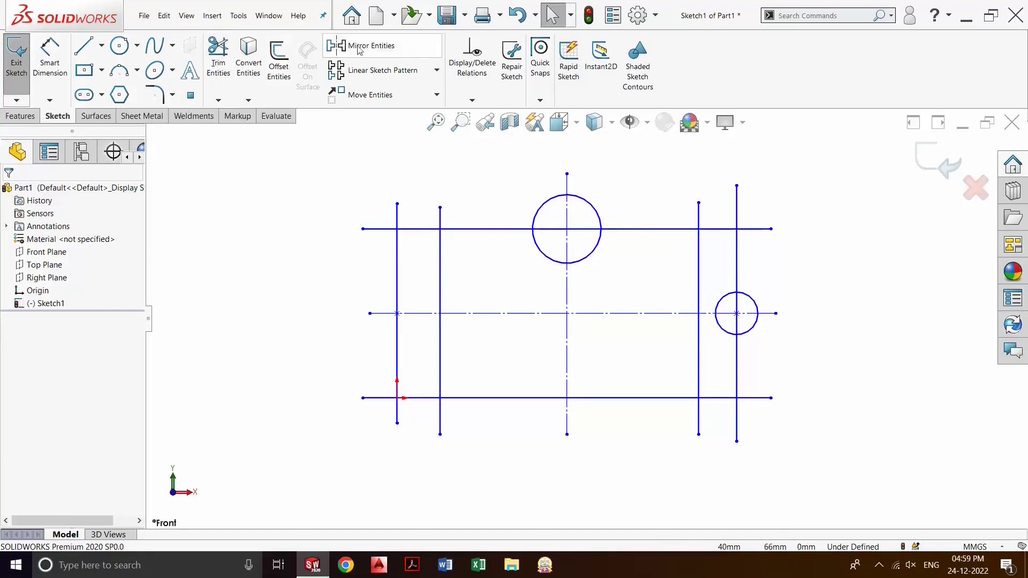
{"action": "left_click", "coordinate": [218, 60]}
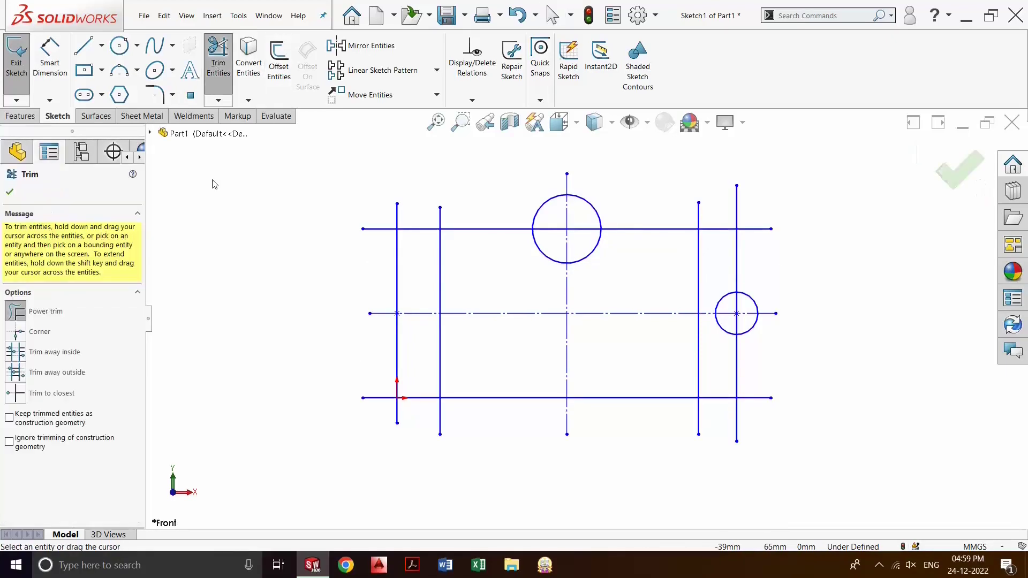
{"action": "left_click", "coordinate": [21, 335]}
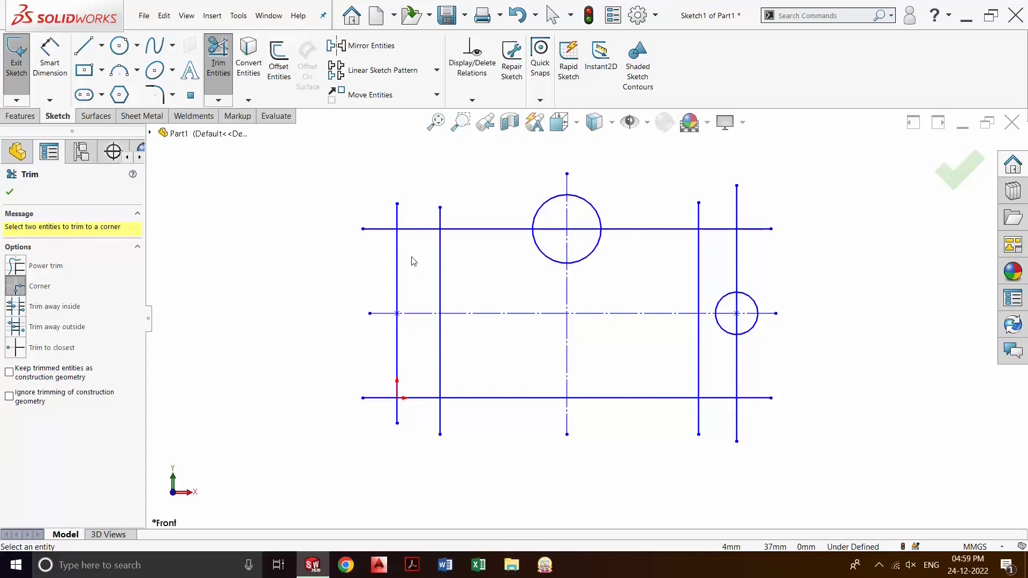
{"action": "left_click", "coordinate": [411, 230]}
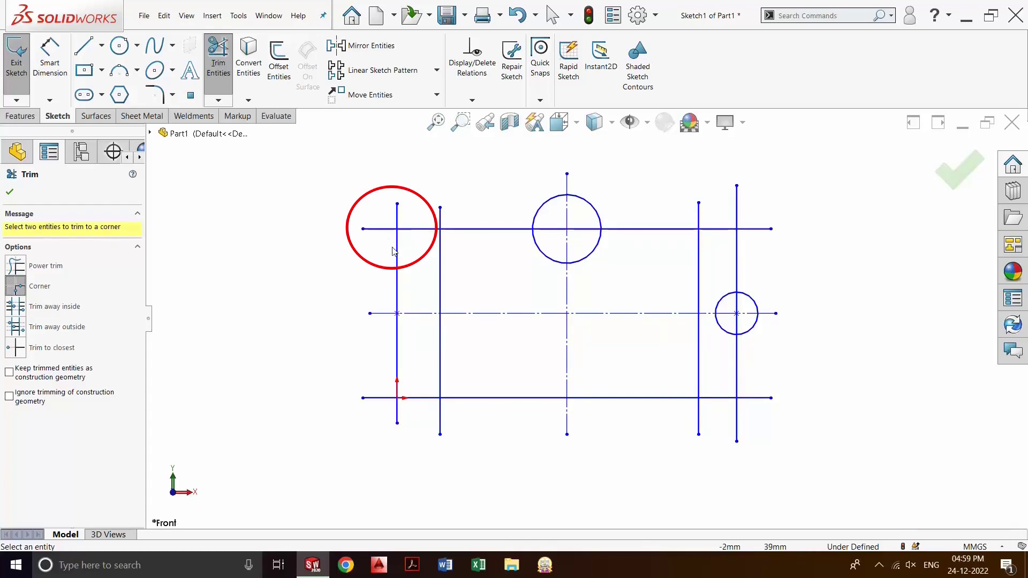
{"action": "left_click", "coordinate": [410, 229]}
{"action": "left_click", "coordinate": [397, 247]}
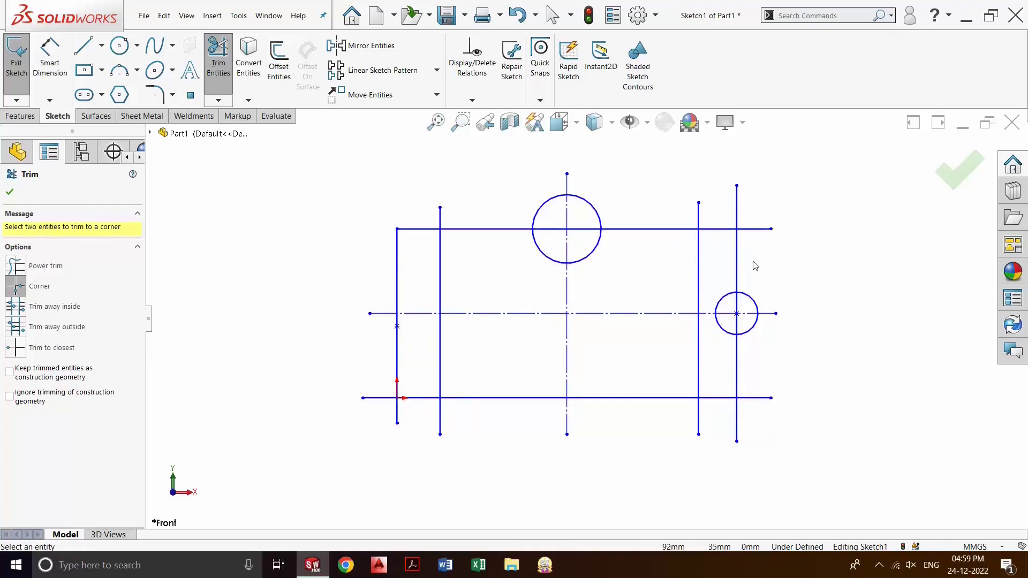
Step: Corner-trim the top and right lines into an L corner, then cancel that top-right trim
{"action": "left_click", "coordinate": [756, 230]}
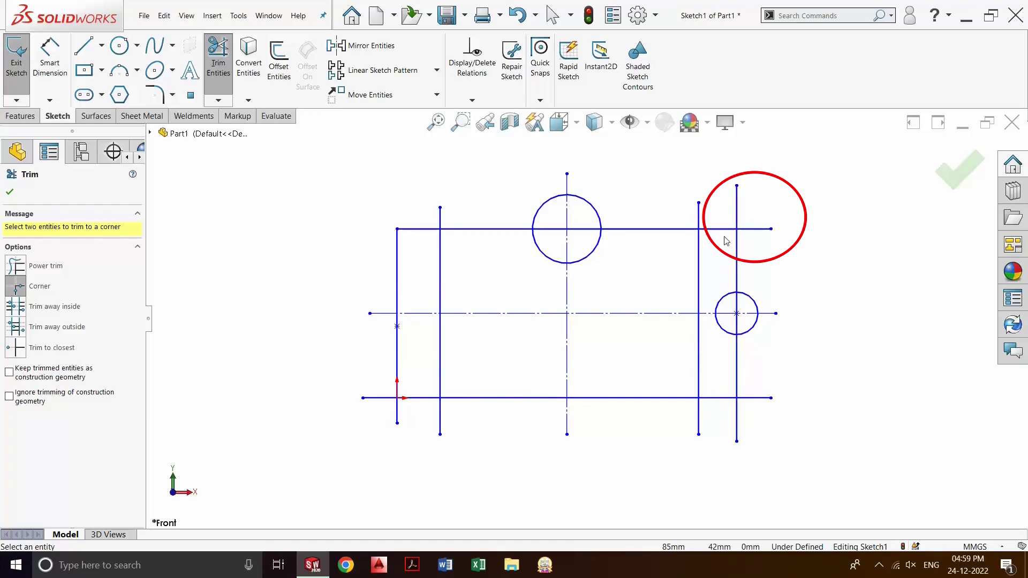
{"action": "left_click", "coordinate": [756, 230]}
{"action": "left_click", "coordinate": [738, 214]}
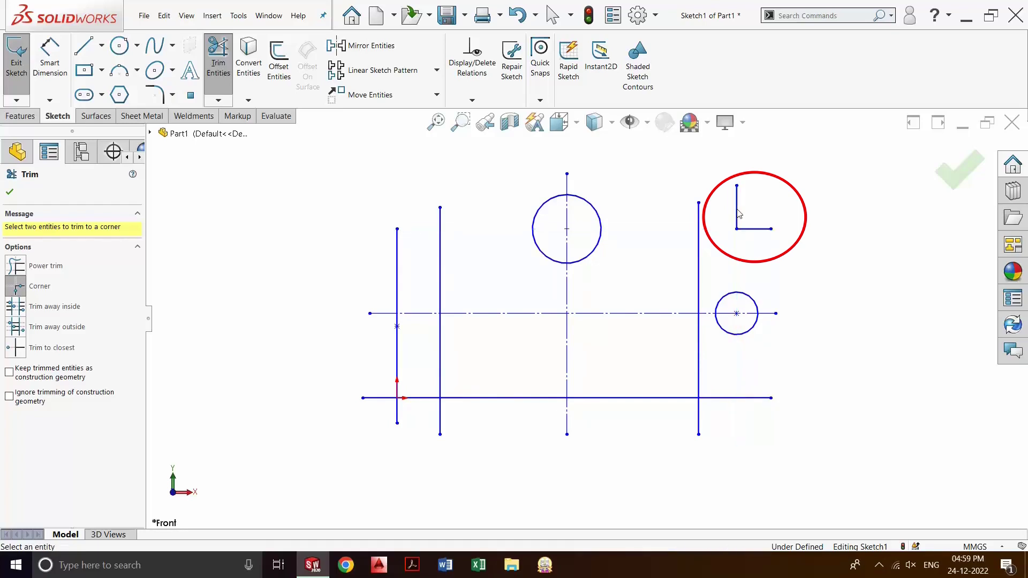
{"action": "key", "text": "Escape"}
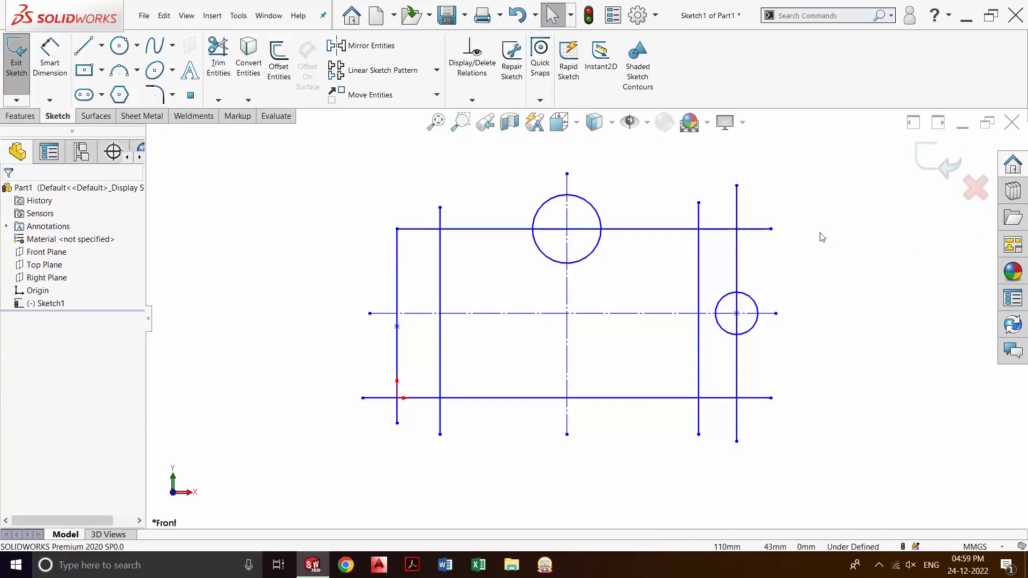
Step: Undo the top-left corner trim and restart trimming in Trim away inside mode
{"action": "key", "text": "ctrl+z"}
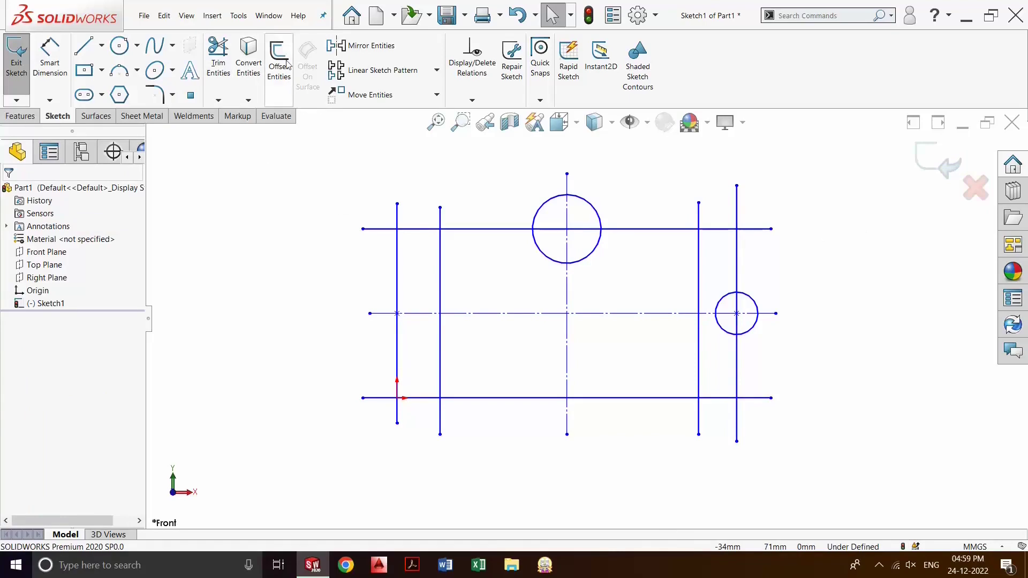
{"action": "left_click", "coordinate": [217, 63]}
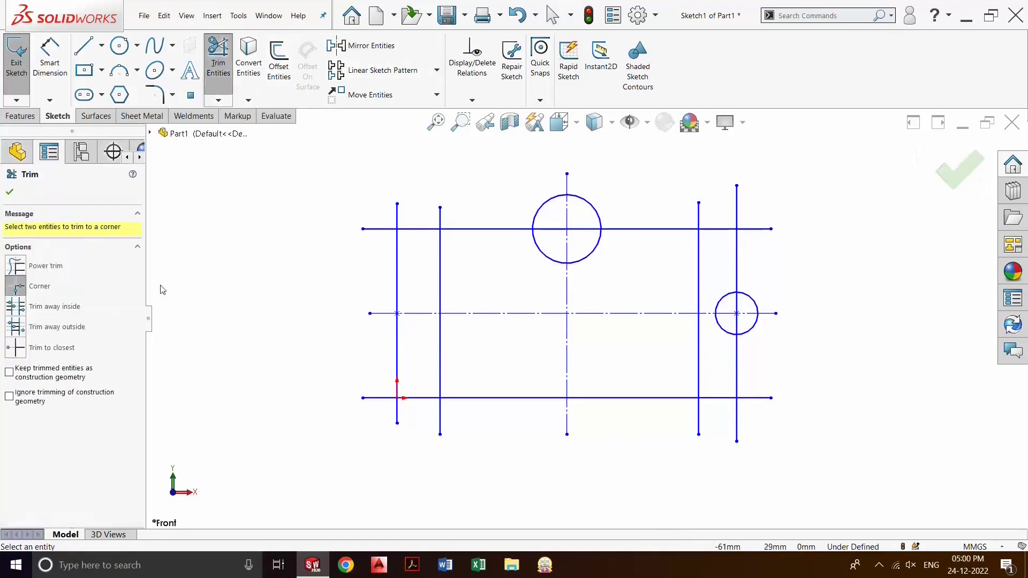
{"action": "left_click", "coordinate": [18, 307]}
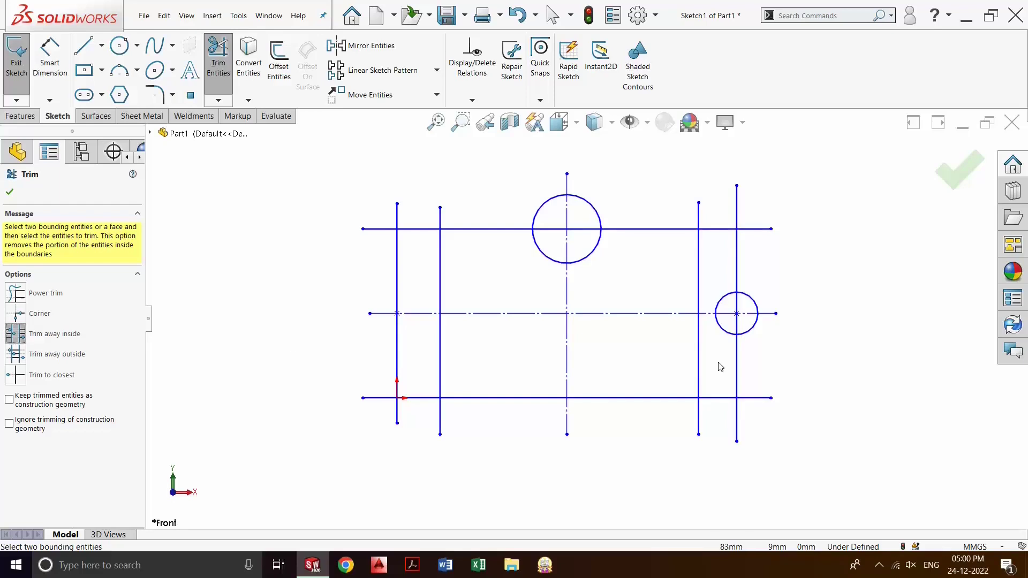
Step: Cut the vertical lines between the top and bottom boundary lines, then undo the inside trim
{"action": "left_click", "coordinate": [659, 398]}
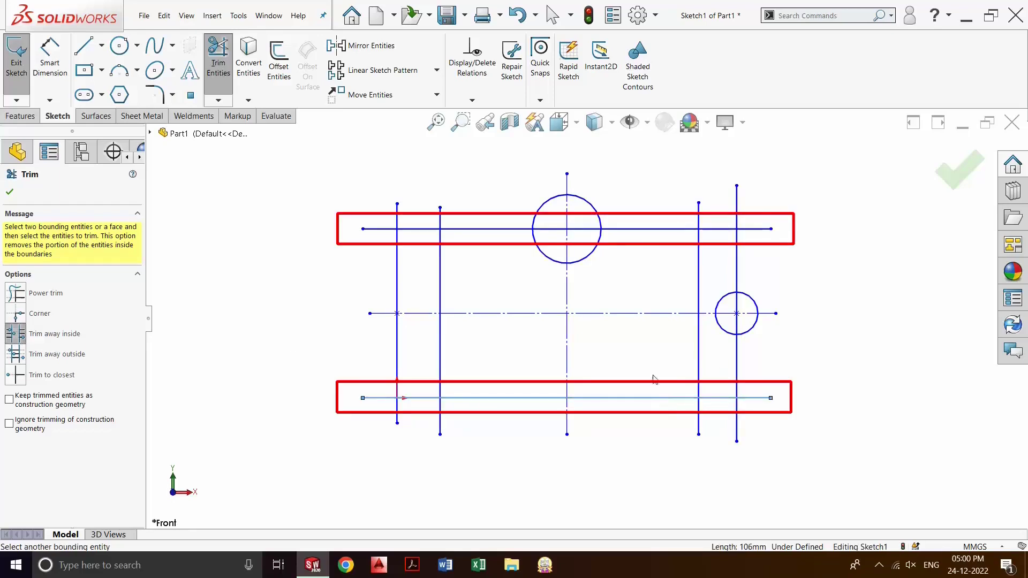
{"action": "left_click", "coordinate": [645, 232]}
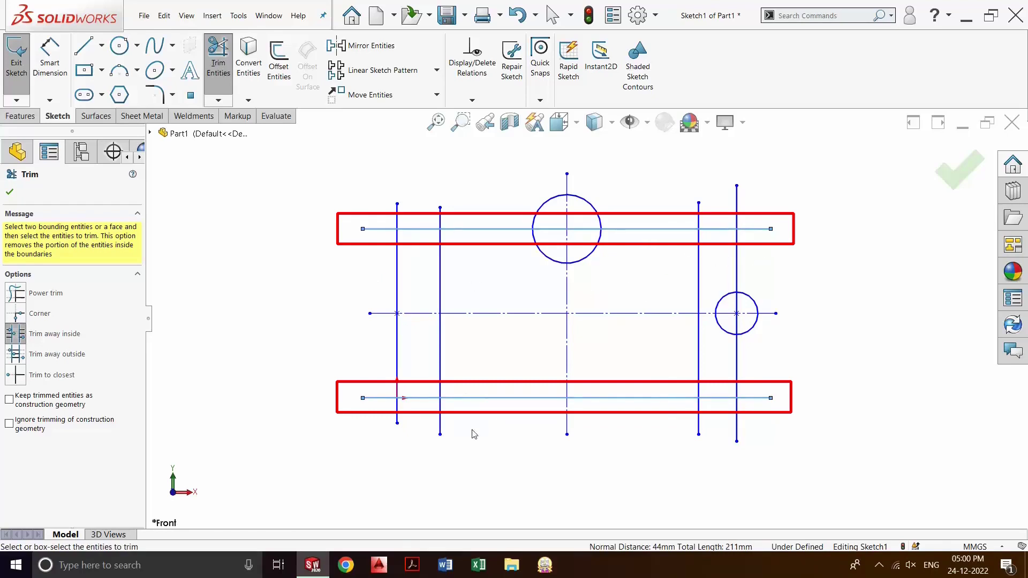
{"action": "left_click_drag", "start_coordinate": [790, 464], "coordinate": [322, 415]}
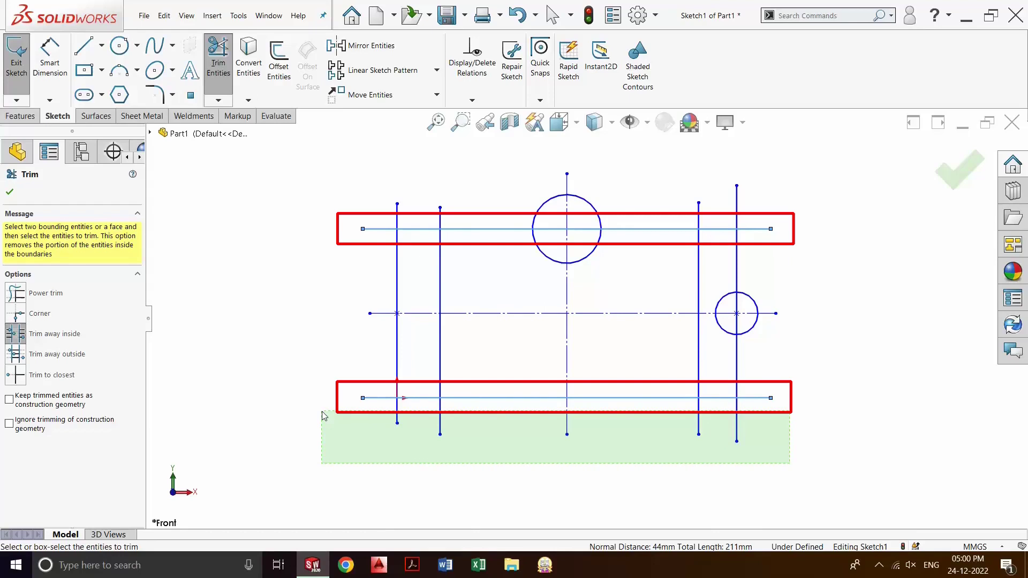
{"action": "left_click_drag", "start_coordinate": [322, 416], "coordinate": [322, 412]}
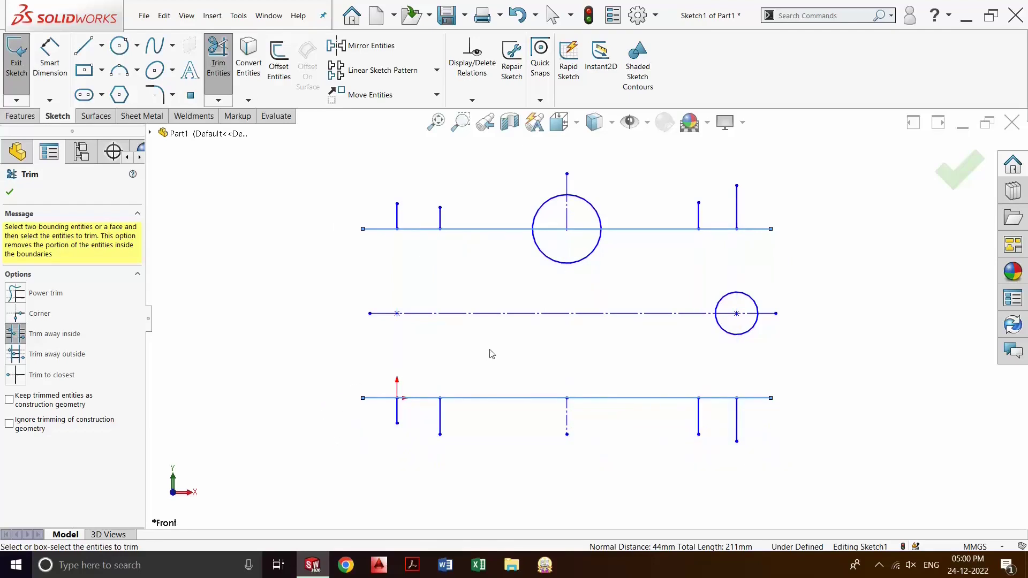
{"action": "key", "text": "ctrl+z"}
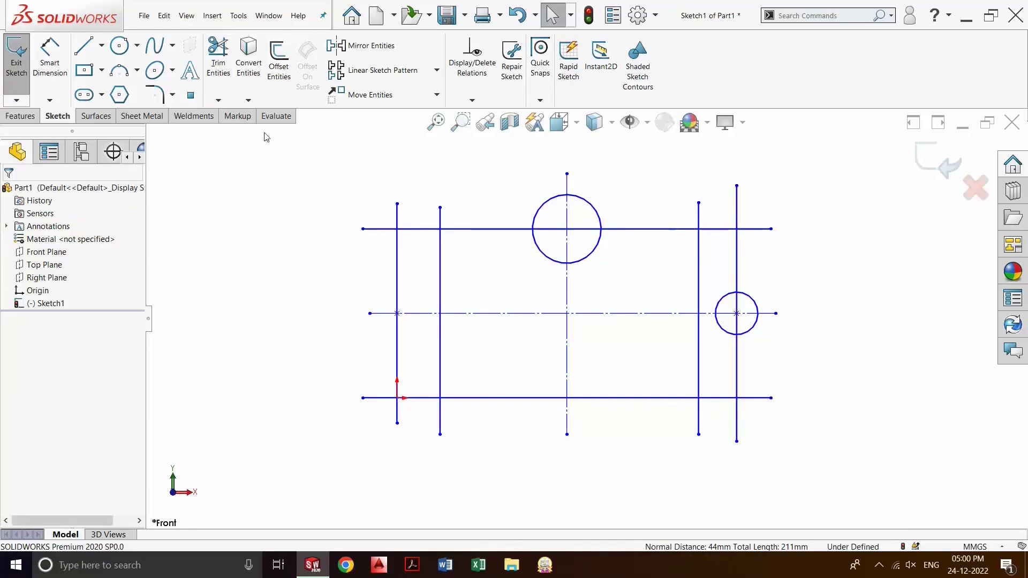
Step: Trim away line ends outside the top and bottom lines, undo it, then switch Trim to Trim to closest
{"action": "left_click", "coordinate": [218, 59]}
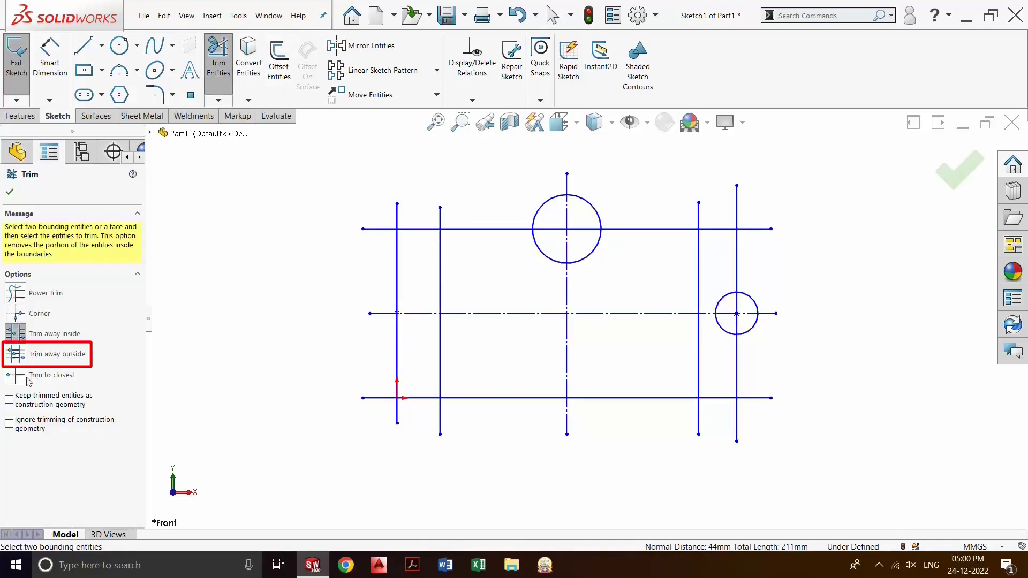
{"action": "left_click", "coordinate": [15, 354]}
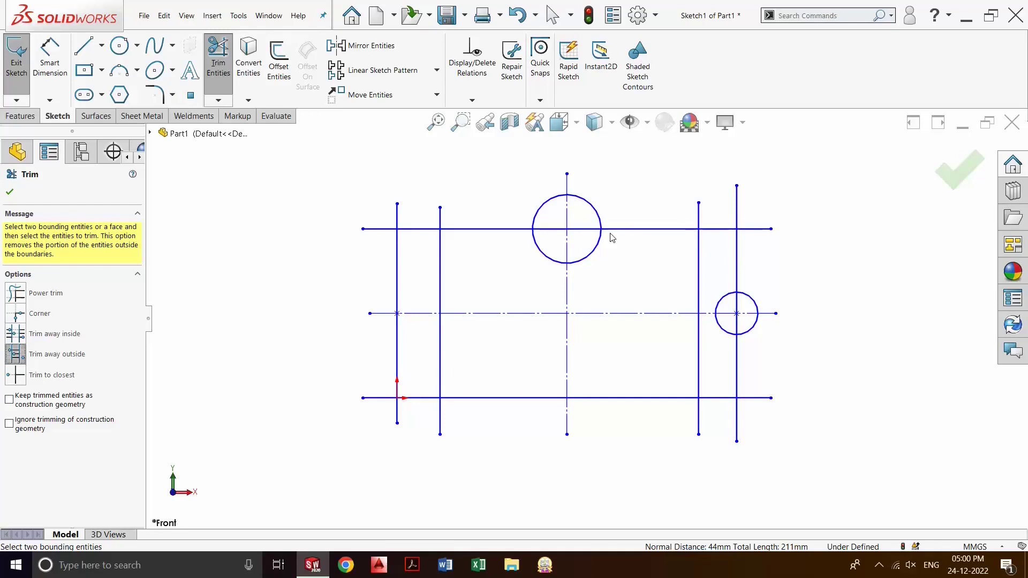
{"action": "left_click", "coordinate": [633, 398]}
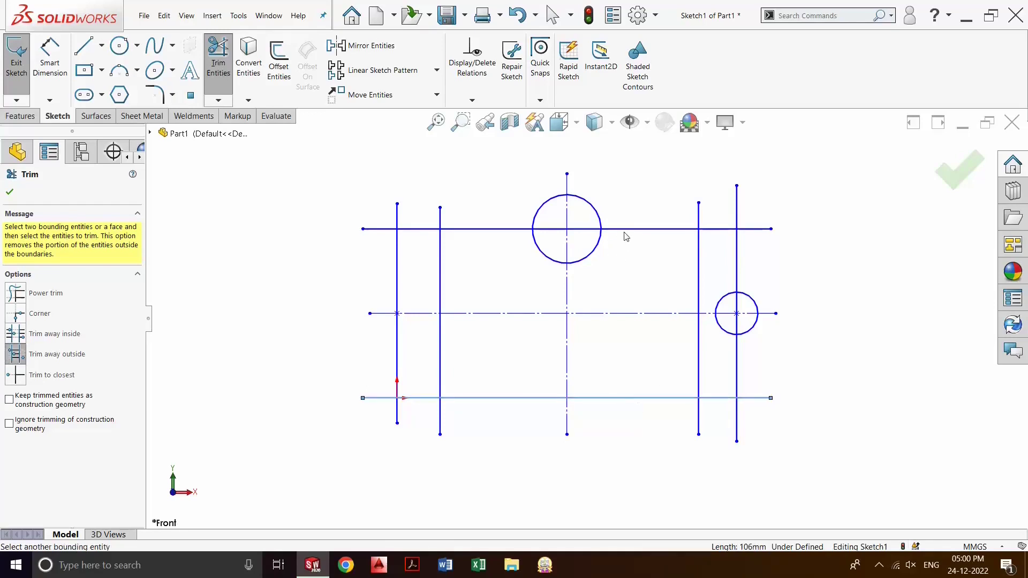
{"action": "left_click", "coordinate": [625, 234]}
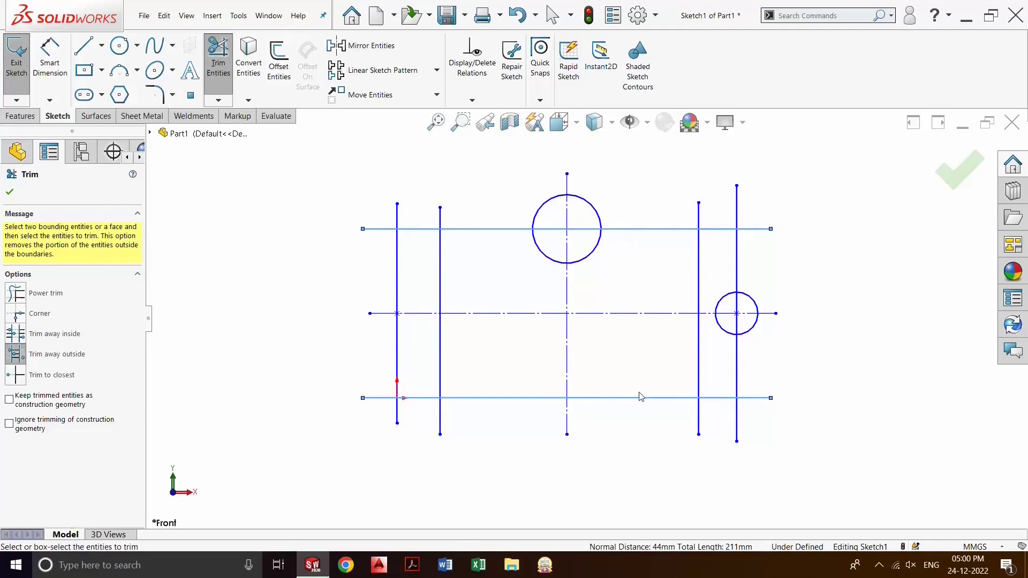
{"action": "left_click_drag", "start_coordinate": [777, 433], "coordinate": [376, 413]}
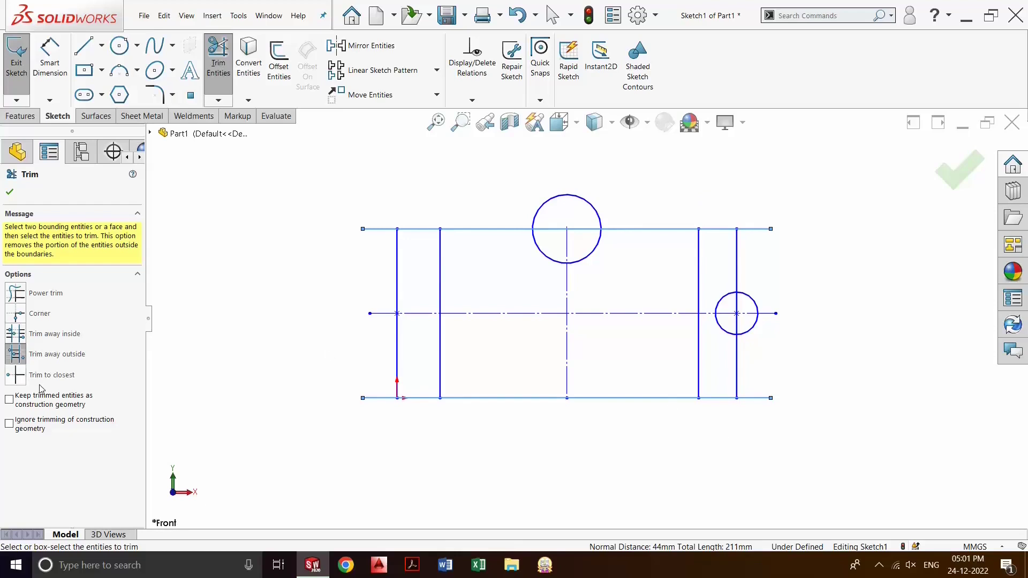
{"action": "key", "text": "Escape"}
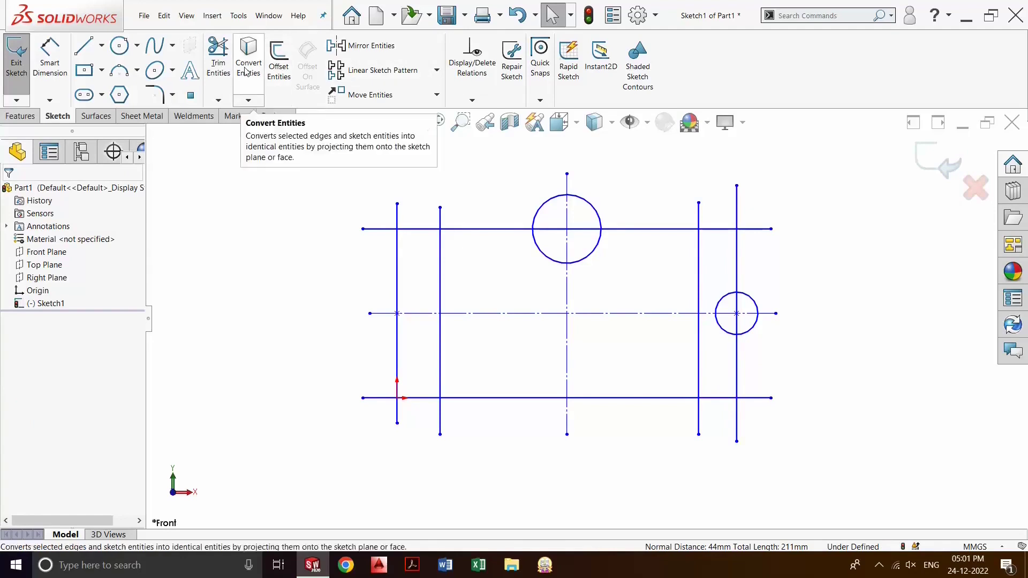
{"action": "left_click", "coordinate": [219, 66]}
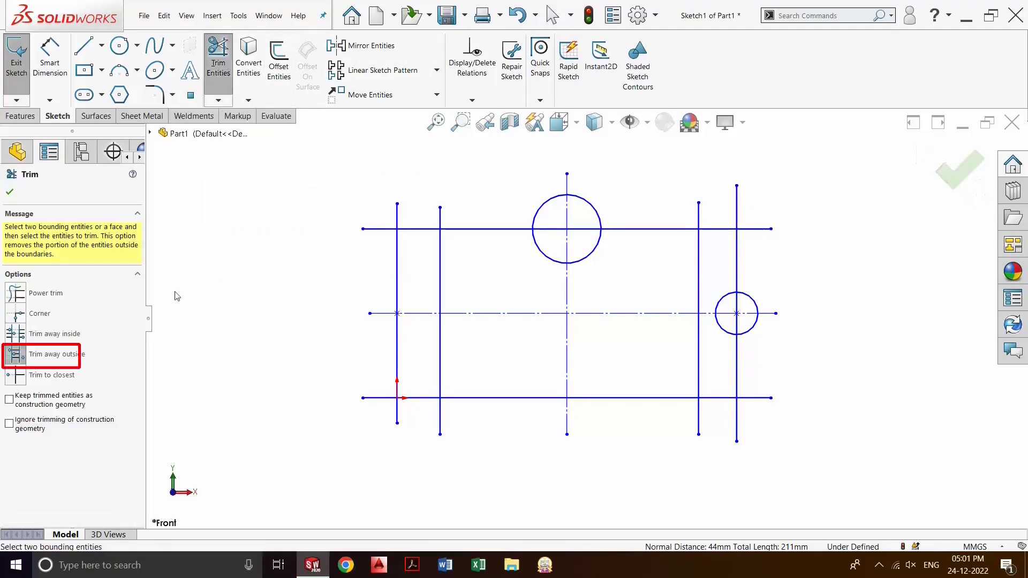
{"action": "left_click", "coordinate": [19, 377]}
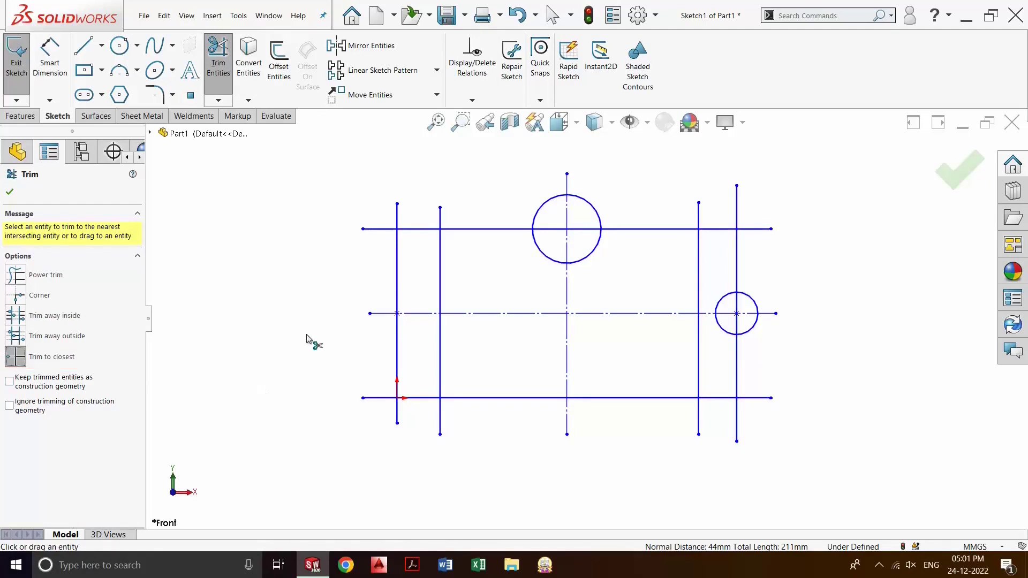
{"action": "left_click", "coordinate": [386, 230]}
{"action": "left_click", "coordinate": [396, 220]}
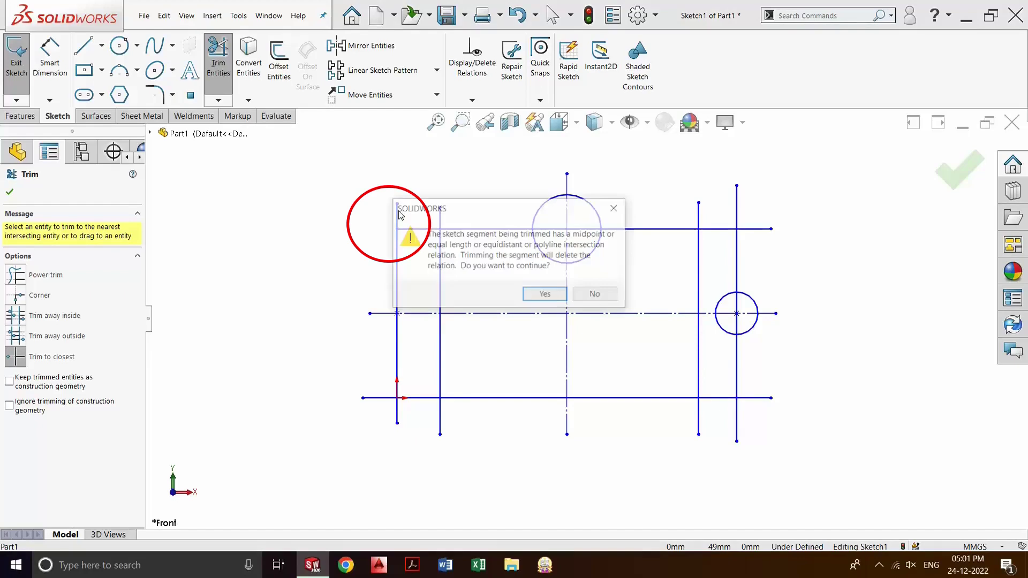
{"action": "left_click", "coordinate": [544, 295]}
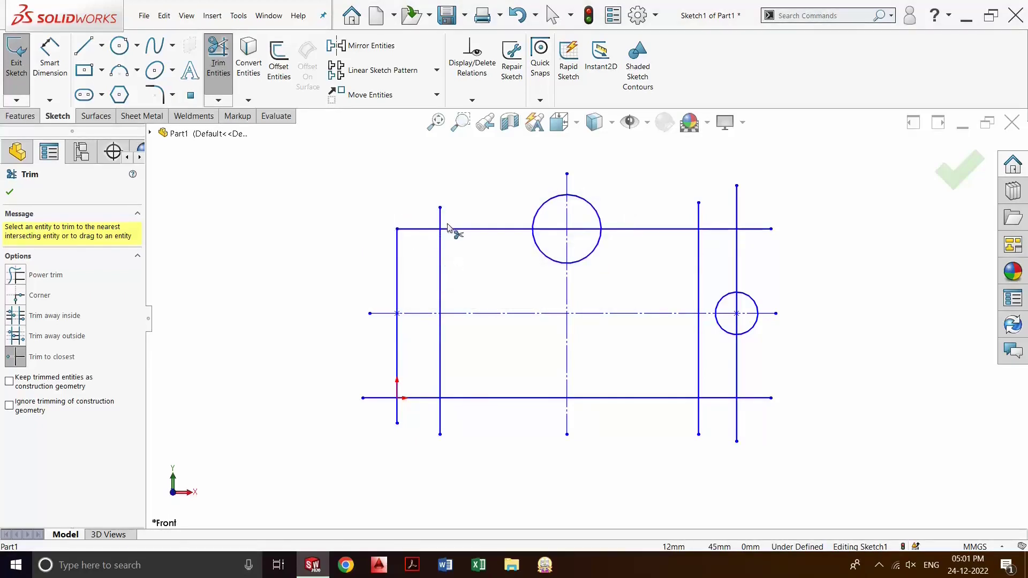
{"action": "left_click", "coordinate": [557, 232]}
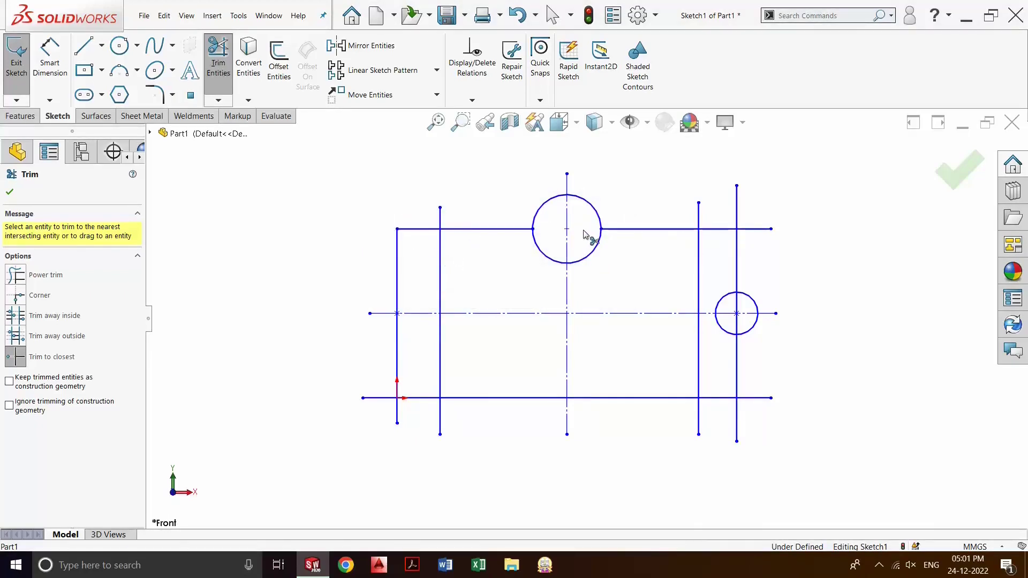
{"action": "left_click", "coordinate": [596, 211]}
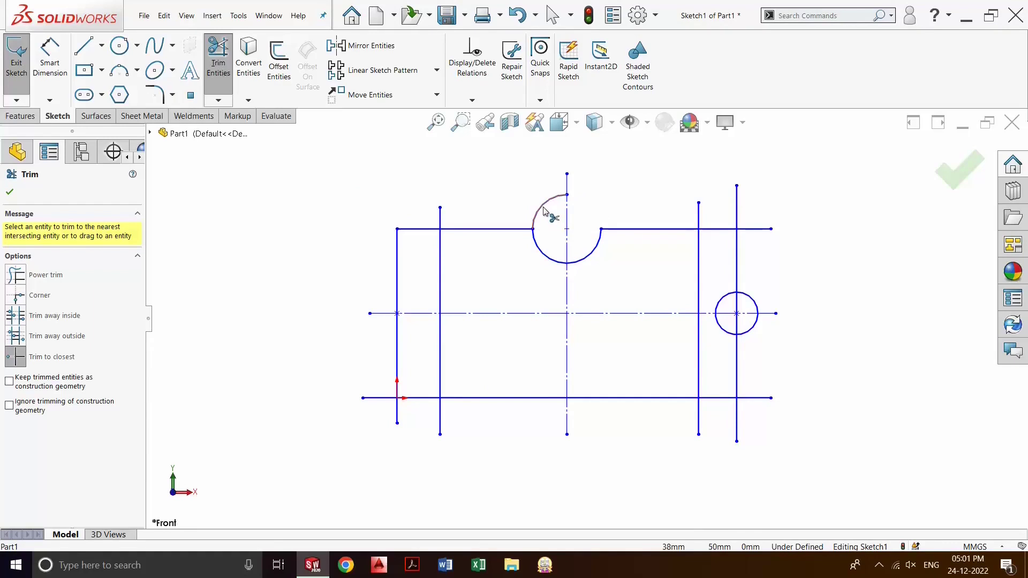
{"action": "key", "text": "ctrl+z"}
{"action": "key", "text": "ctrl+z"}
{"action": "key", "text": "ctrl+z"}
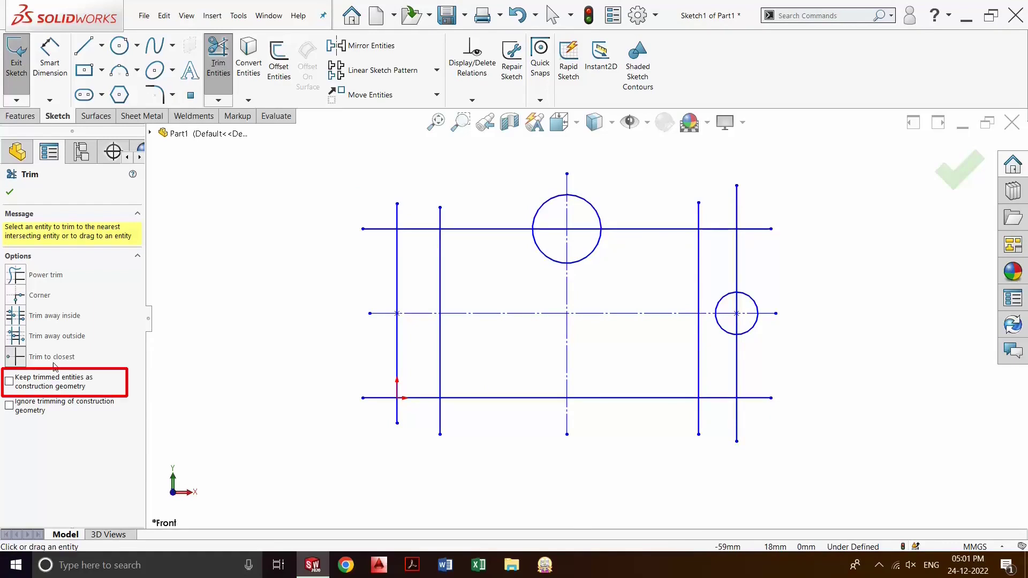
Step: Trim inside the two horizontal lines keeping pieces as construction geometry, then undo it
{"action": "left_click", "coordinate": [9, 381]}
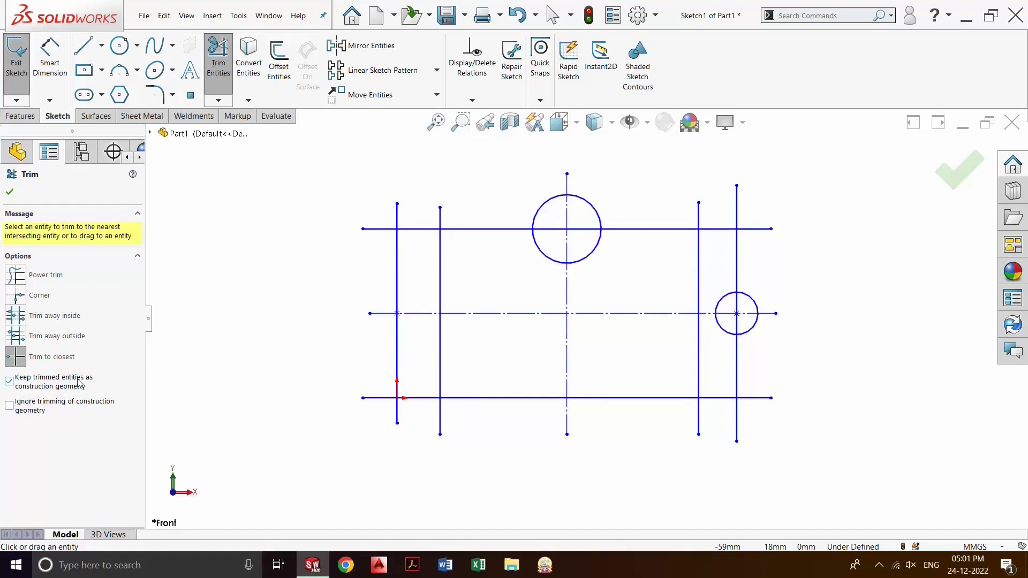
{"action": "left_click", "coordinate": [16, 315]}
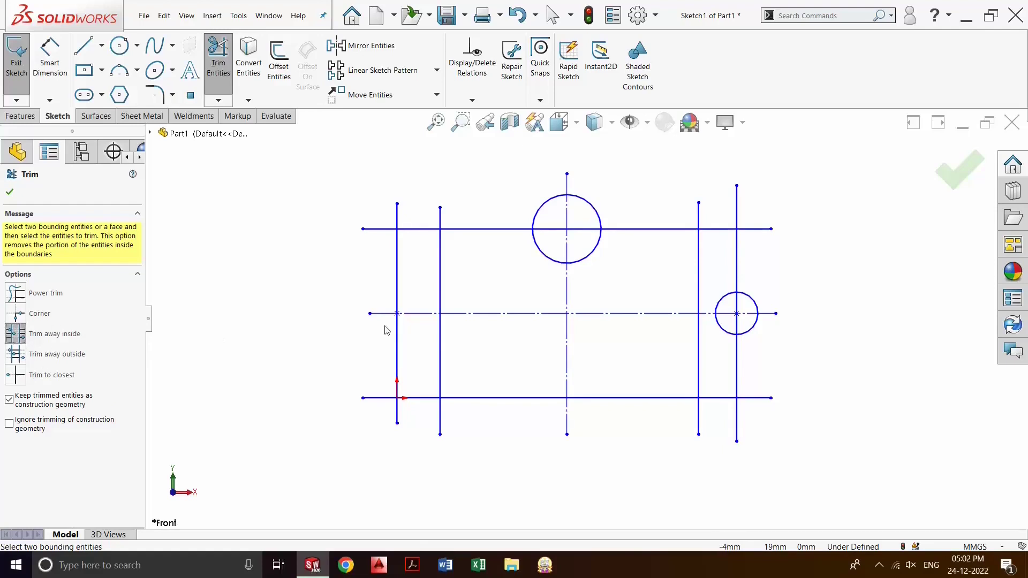
{"action": "left_click", "coordinate": [645, 398]}
{"action": "left_click", "coordinate": [663, 229]}
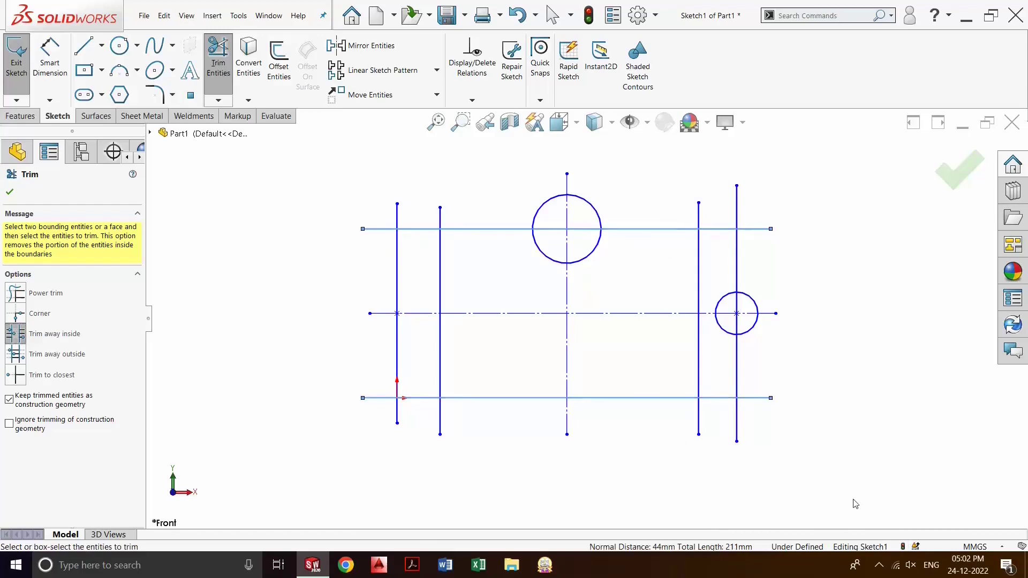
{"action": "mouse_move", "coordinate": [825, 495]}
{"action": "left_mouse_down"}
{"action": "mouse_move", "coordinate": [439, 477]}
{"action": "mouse_move", "coordinate": [351, 413]}
{"action": "left_mouse_up"}
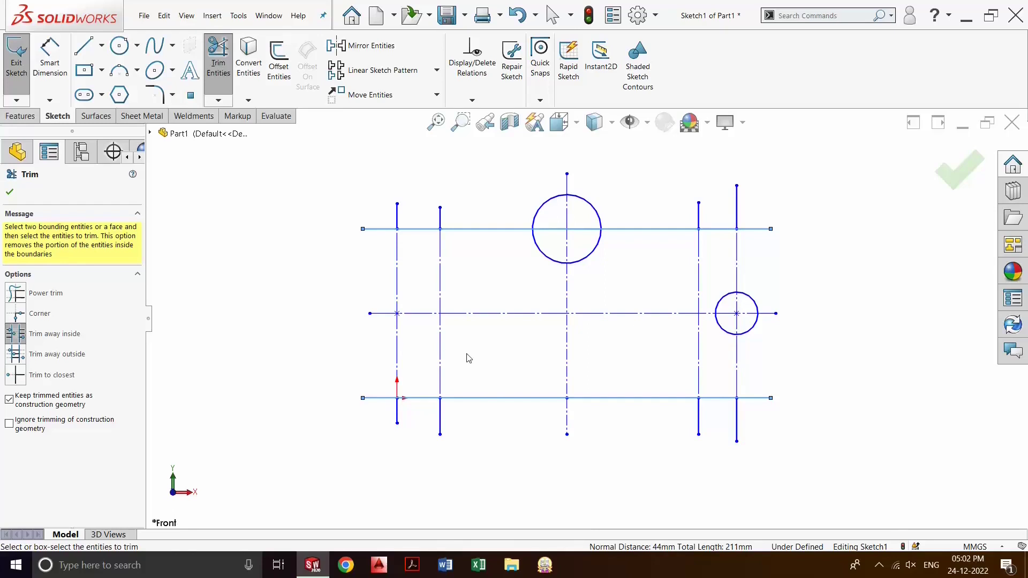
{"action": "key", "text": "Escape"}
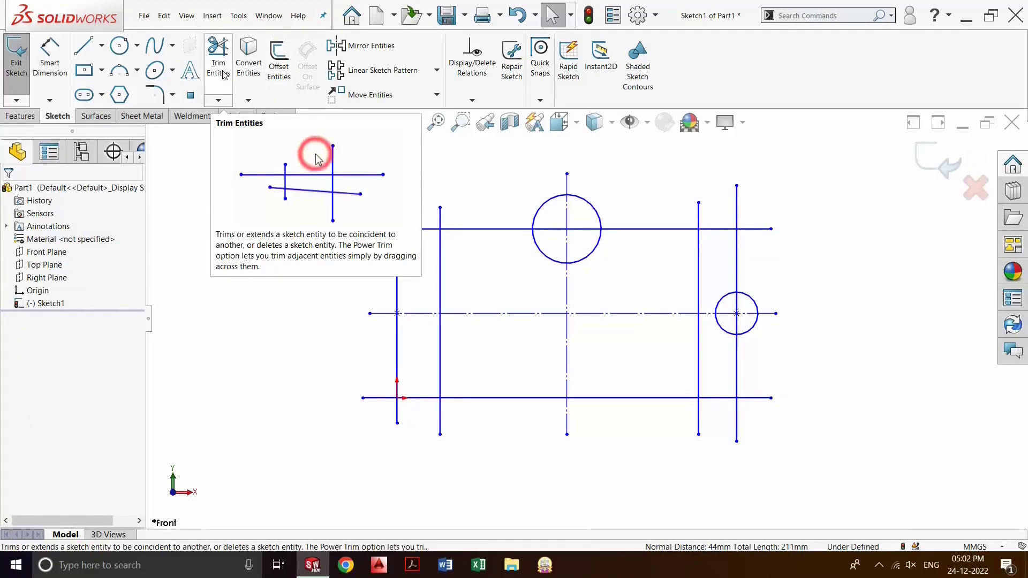
Step: Power-trim the centerline segments and, ignoring construction geometry, the top circle's upper arc
{"action": "left_click", "coordinate": [219, 64]}
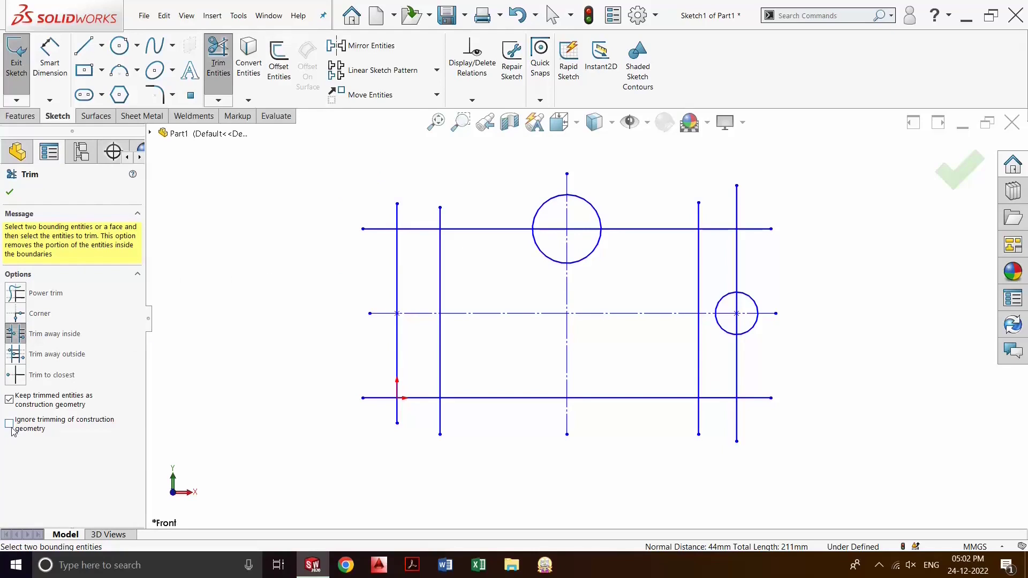
{"action": "left_click", "coordinate": [15, 293]}
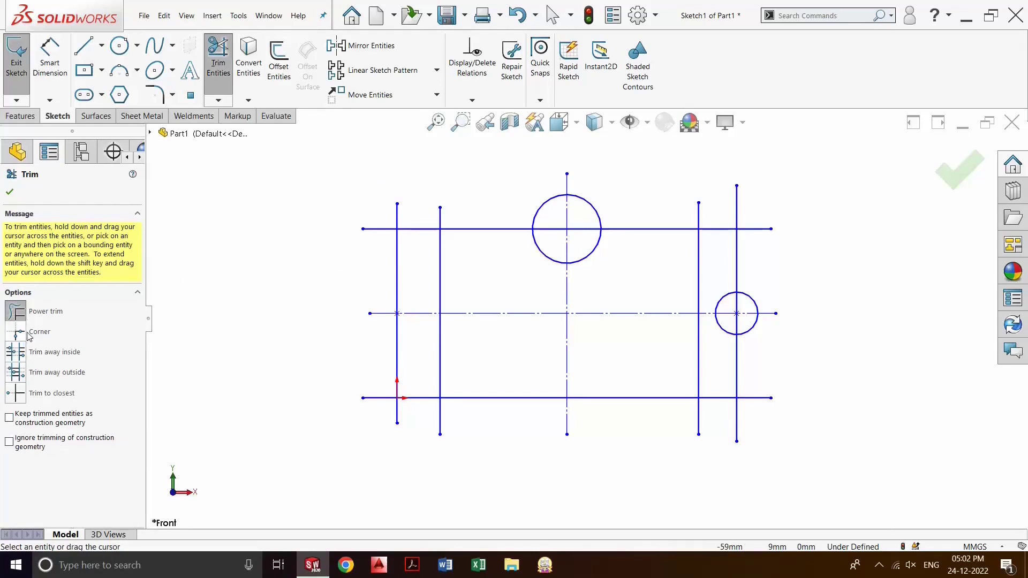
{"action": "mouse_move", "coordinate": [697, 373]}
{"action": "left_mouse_down"}
{"action": "mouse_move", "coordinate": [501, 357]}
{"action": "mouse_move", "coordinate": [500, 315]}
{"action": "mouse_move", "coordinate": [632, 312]}
{"action": "mouse_move", "coordinate": [697, 328]}
{"action": "left_mouse_up"}
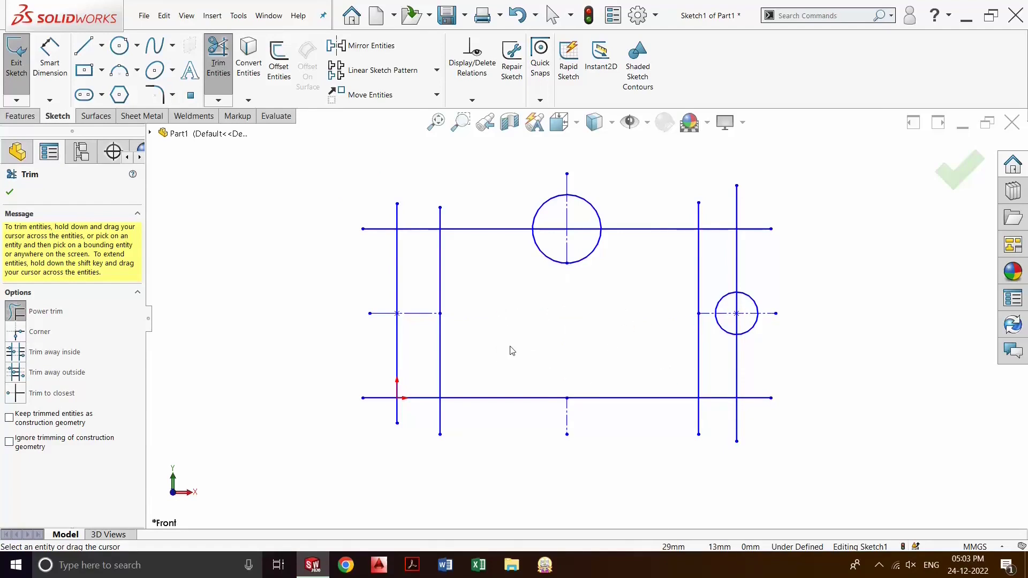
{"action": "left_click", "coordinate": [9, 442]}
{"action": "mouse_move", "coordinate": [629, 212]}
{"action": "left_mouse_down"}
{"action": "mouse_move", "coordinate": [520, 209]}
{"action": "mouse_move", "coordinate": [552, 232]}
{"action": "mouse_move", "coordinate": [577, 233]}
{"action": "mouse_move", "coordinate": [555, 239]}
{"action": "mouse_move", "coordinate": [581, 241]}
{"action": "mouse_move", "coordinate": [560, 247]}
{"action": "mouse_move", "coordinate": [587, 231]}
{"action": "left_mouse_up"}
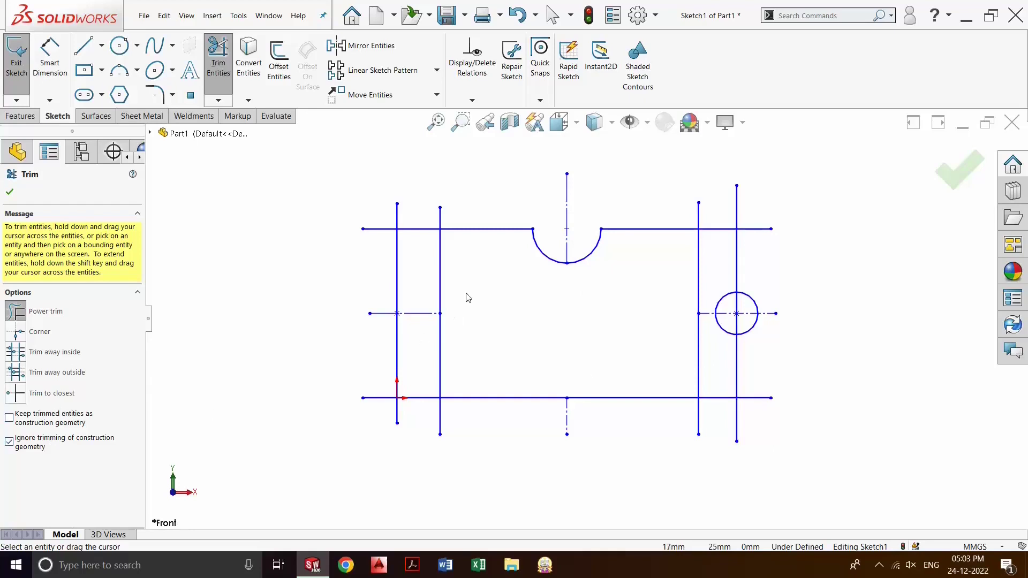
{"action": "mouse_move", "coordinate": [778, 337]}
{"action": "left_mouse_down"}
{"action": "mouse_move", "coordinate": [734, 313]}
{"action": "mouse_move", "coordinate": [748, 292]}
{"action": "left_mouse_up"}
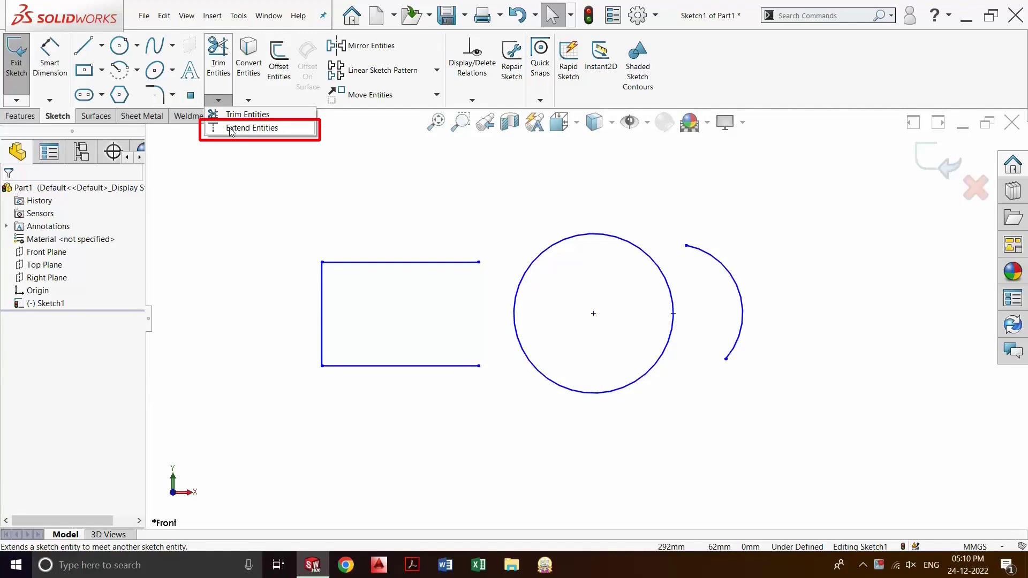
Step: Extend the rectangle's top and bottom lines and both arc ends to meet the circles
{"action": "left_click", "coordinate": [231, 129]}
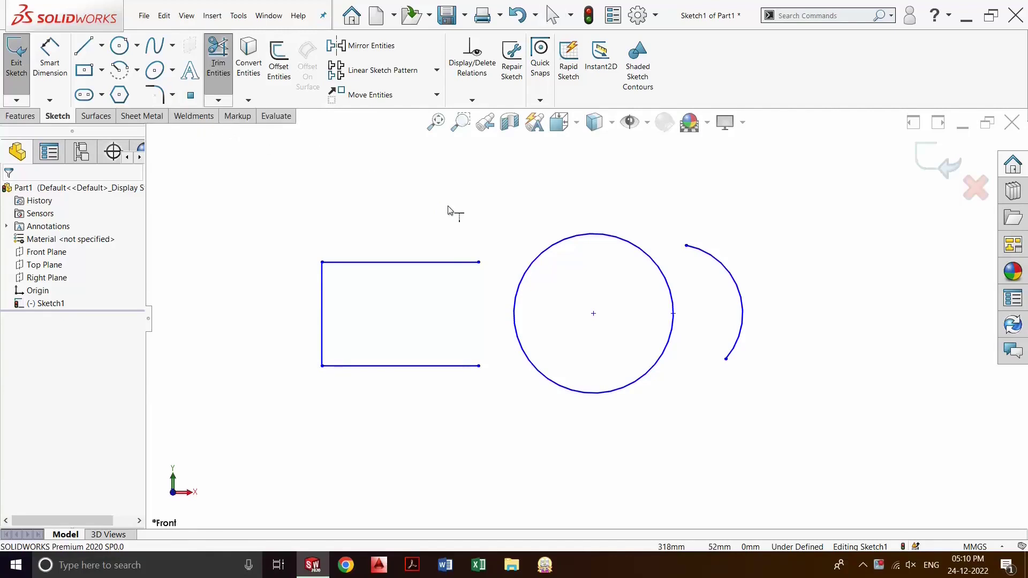
{"action": "left_click", "coordinate": [457, 266]}
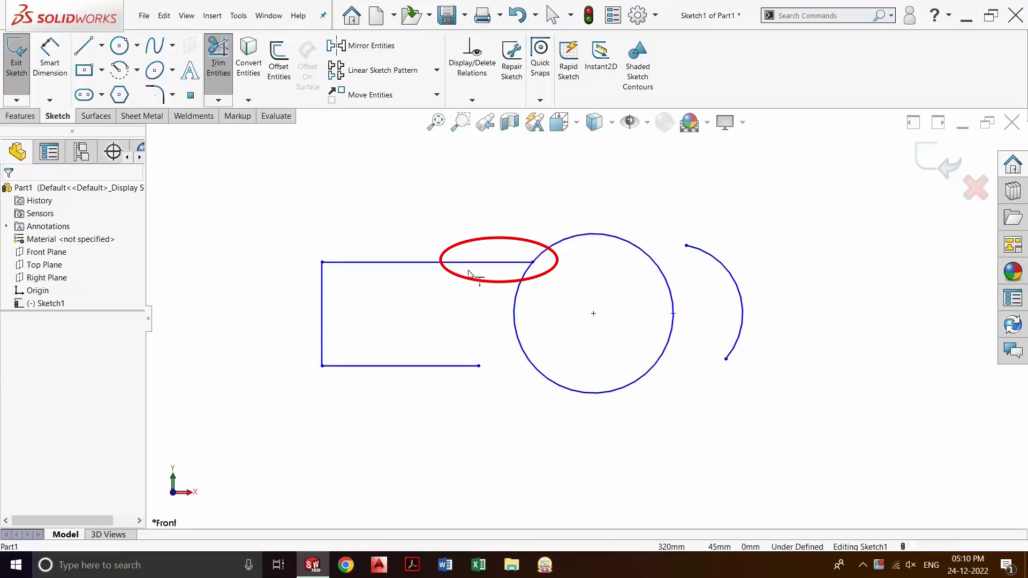
{"action": "left_click", "coordinate": [464, 369]}
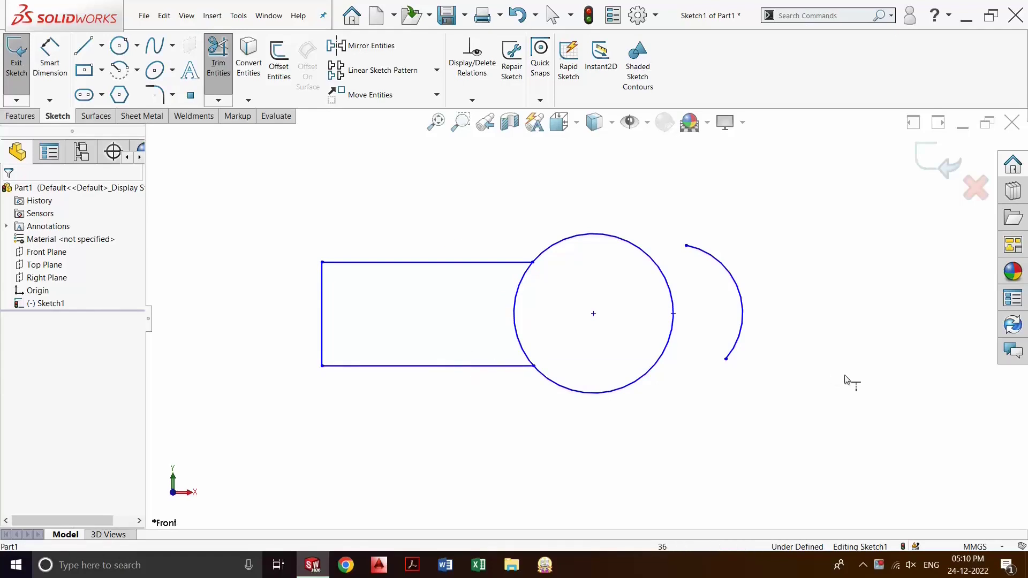
{"action": "left_click", "coordinate": [738, 354]}
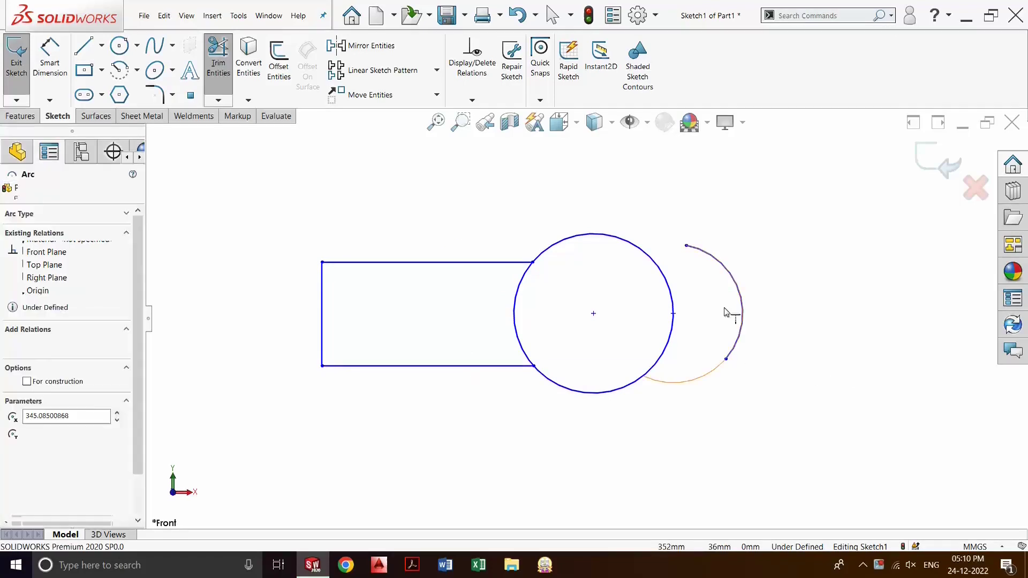
{"action": "left_click", "coordinate": [710, 258]}
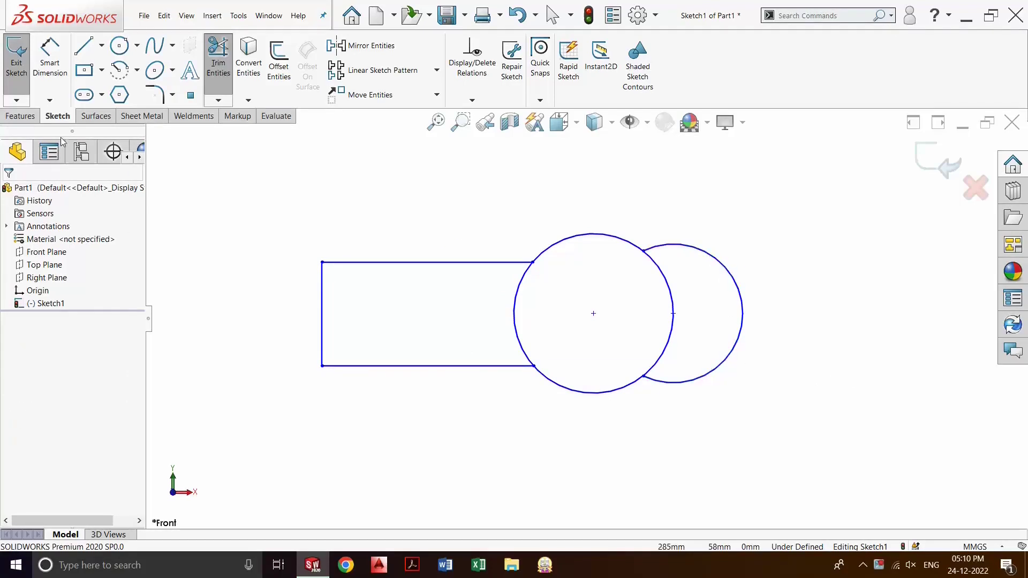
Step: Trim away the big circle's arc inside the rectangle and the small circle's inner arc
{"action": "left_click", "coordinate": [219, 102]}
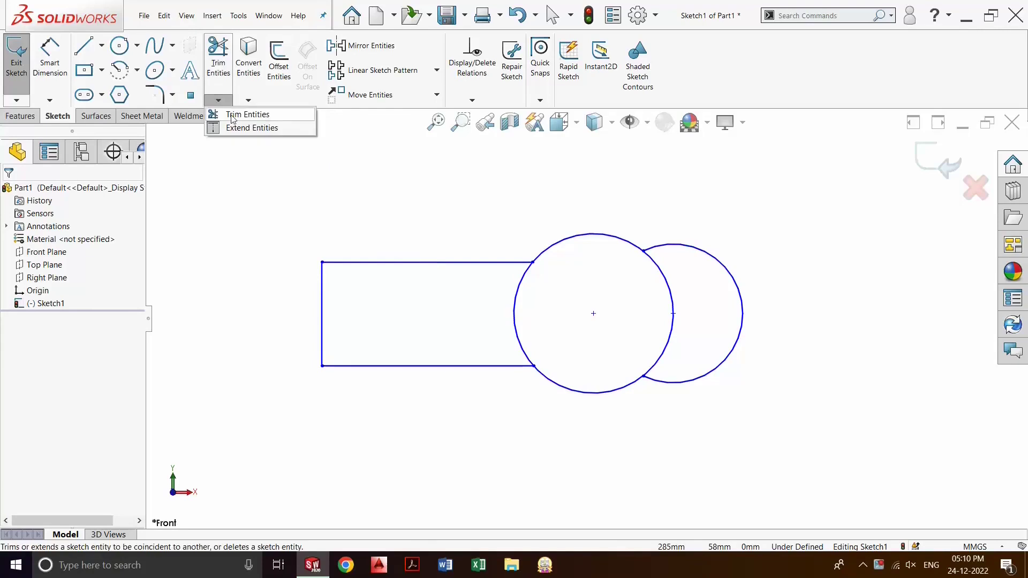
{"action": "left_click", "coordinate": [235, 112]}
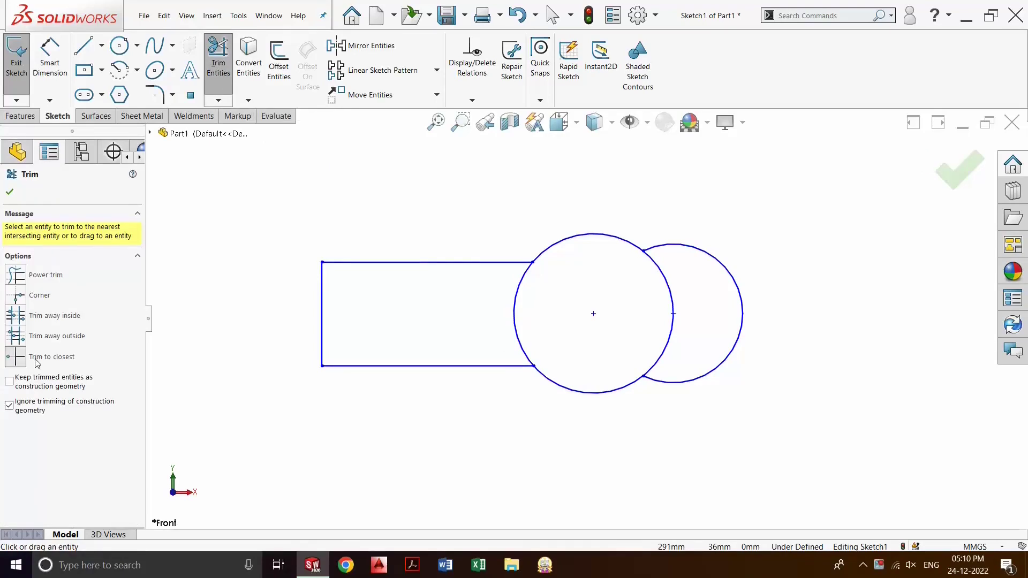
{"action": "left_click", "coordinate": [522, 339]}
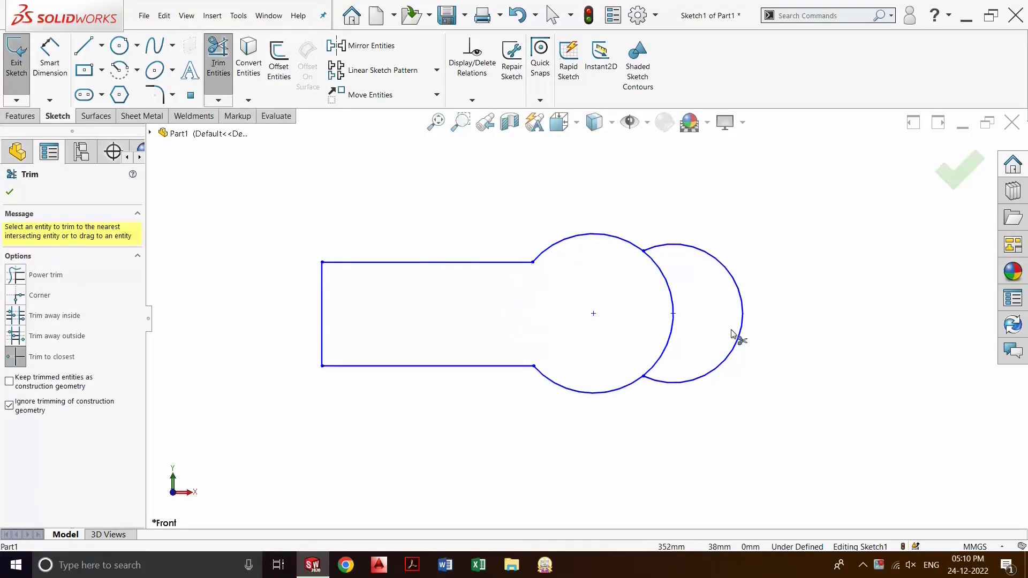
{"action": "left_click", "coordinate": [675, 325]}
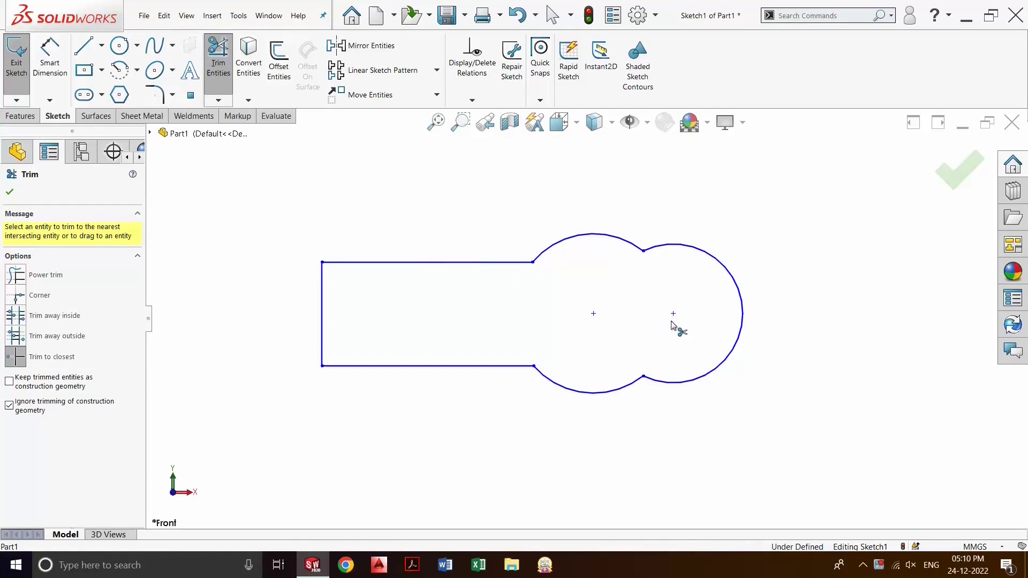
{"action": "key", "text": "Escape"}
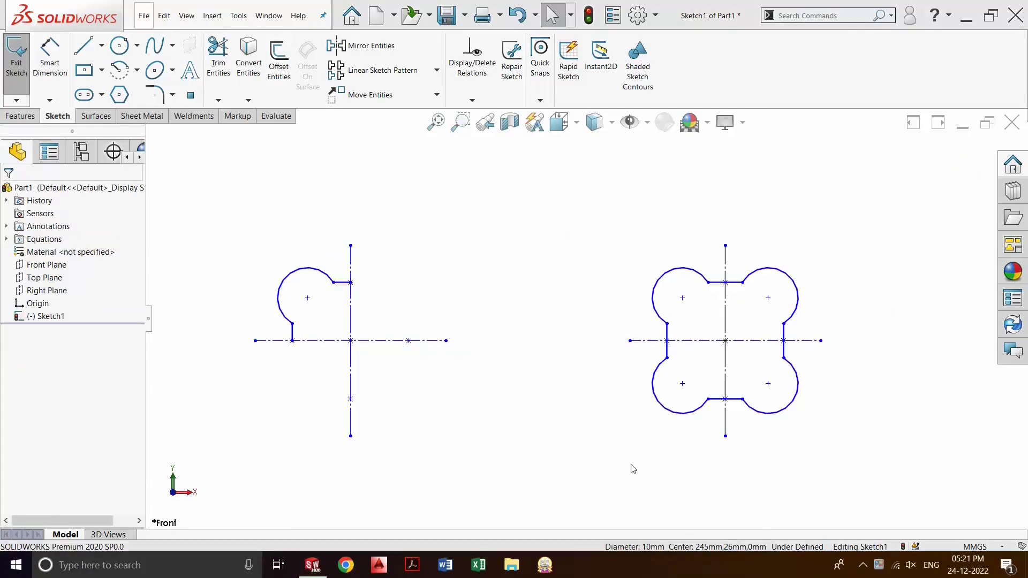
{"action": "mouse_move", "coordinate": [216, 213]}
{"action": "left_mouse_down"}
{"action": "mouse_move", "coordinate": [441, 464]}
{"action": "mouse_move", "coordinate": [505, 486]}
{"action": "left_mouse_up"}
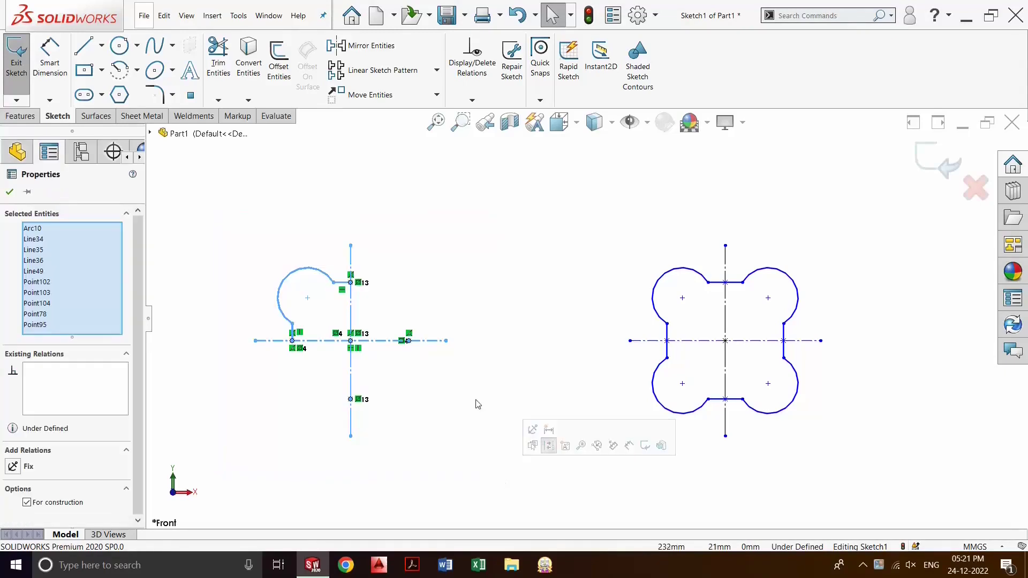
{"action": "left_click", "coordinate": [620, 243]}
{"action": "left_click_drag", "start_coordinate": [581, 209], "coordinate": [893, 498]}
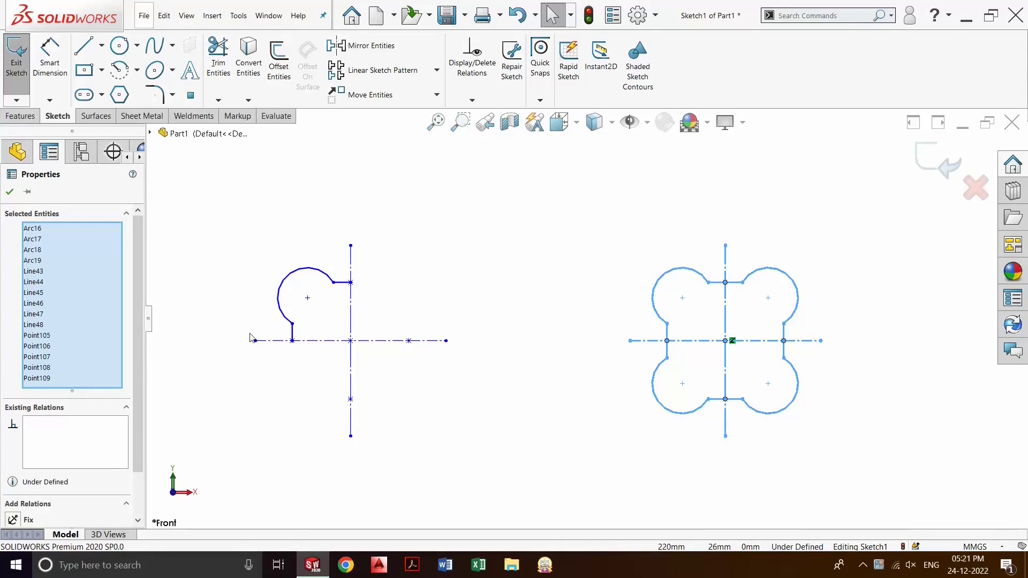
{"action": "left_click", "coordinate": [531, 280]}
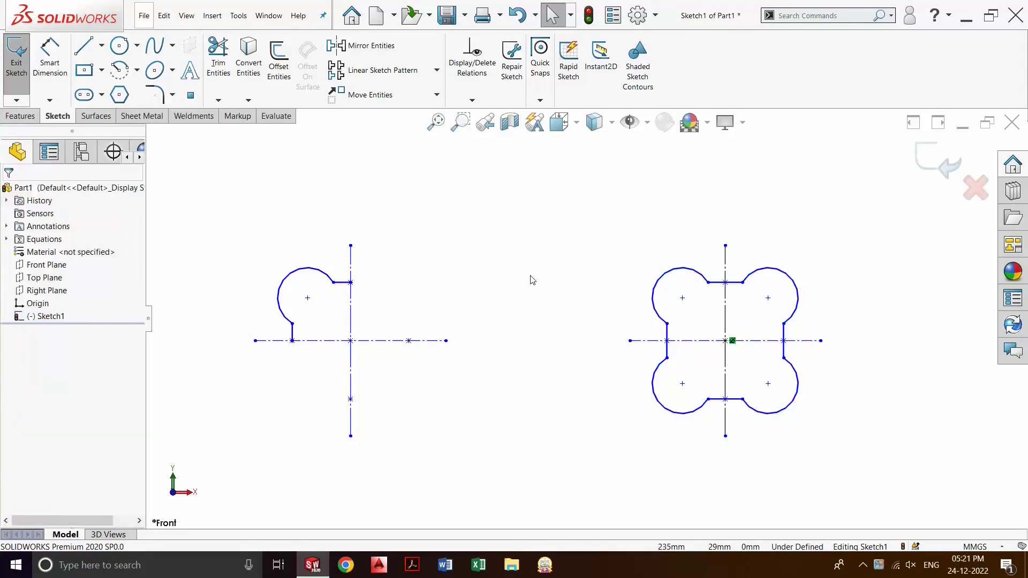
Step: Mirror the left lobe's entities about the vertical centerline (Line35)
{"action": "left_click", "coordinate": [373, 48]}
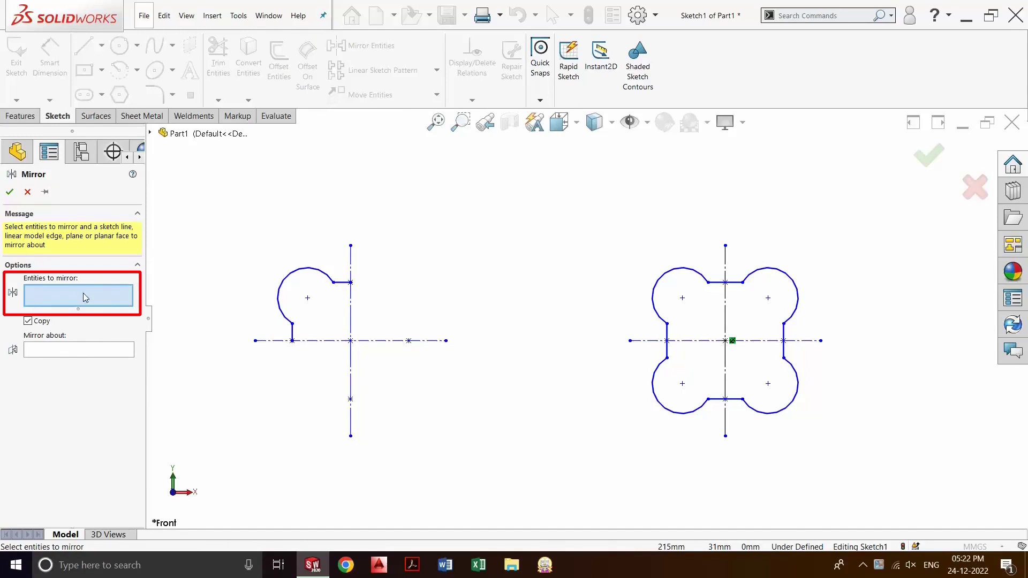
{"action": "left_click_drag", "start_coordinate": [260, 255], "coordinate": [394, 373]}
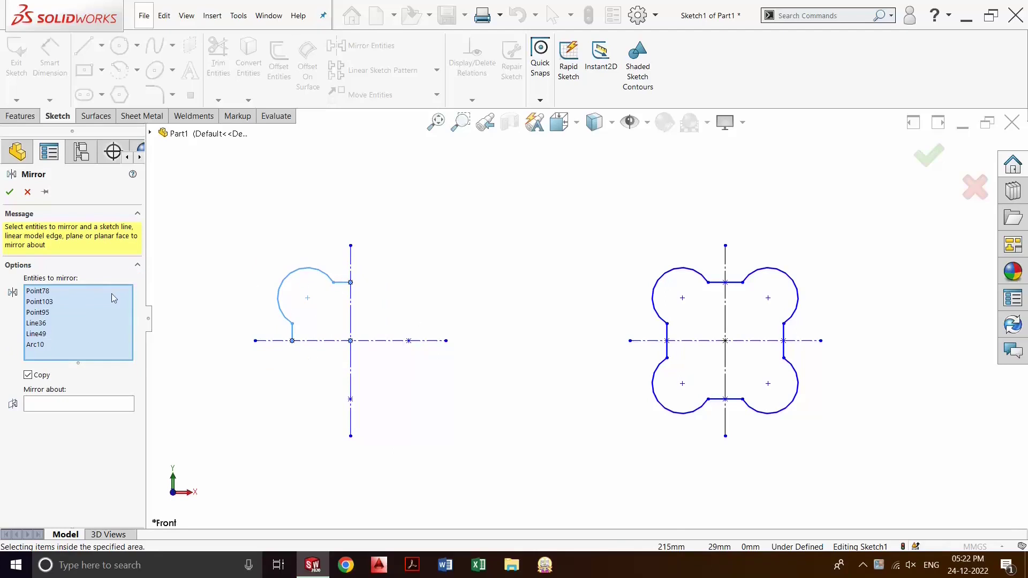
{"action": "left_click", "coordinate": [54, 405]}
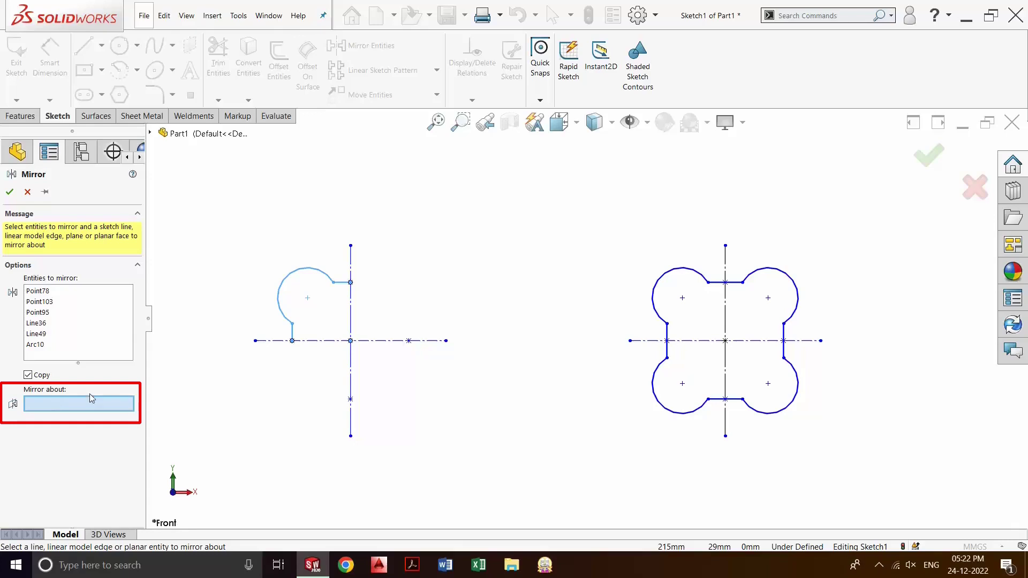
{"action": "left_click", "coordinate": [351, 321]}
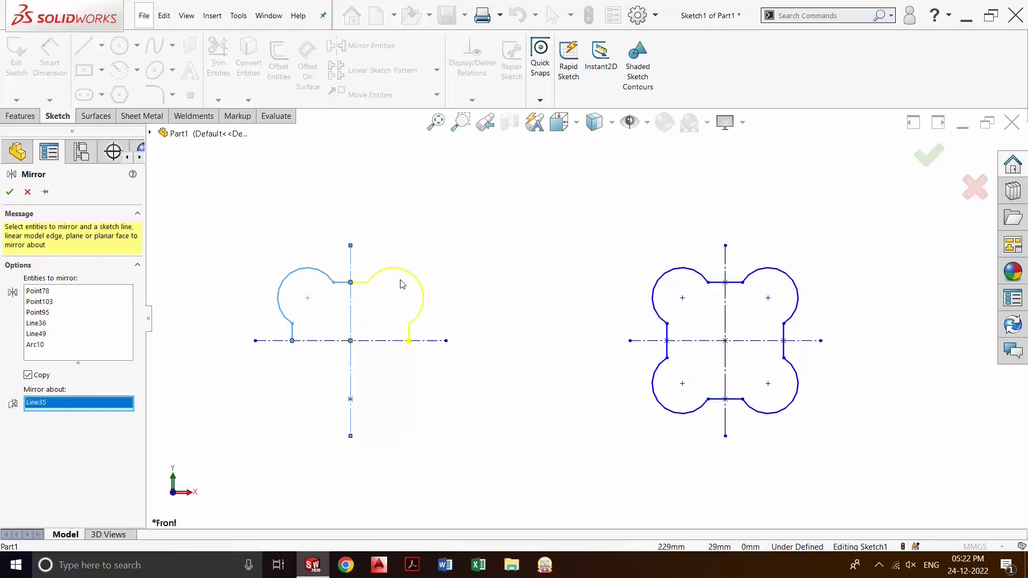
{"action": "left_click", "coordinate": [10, 192]}
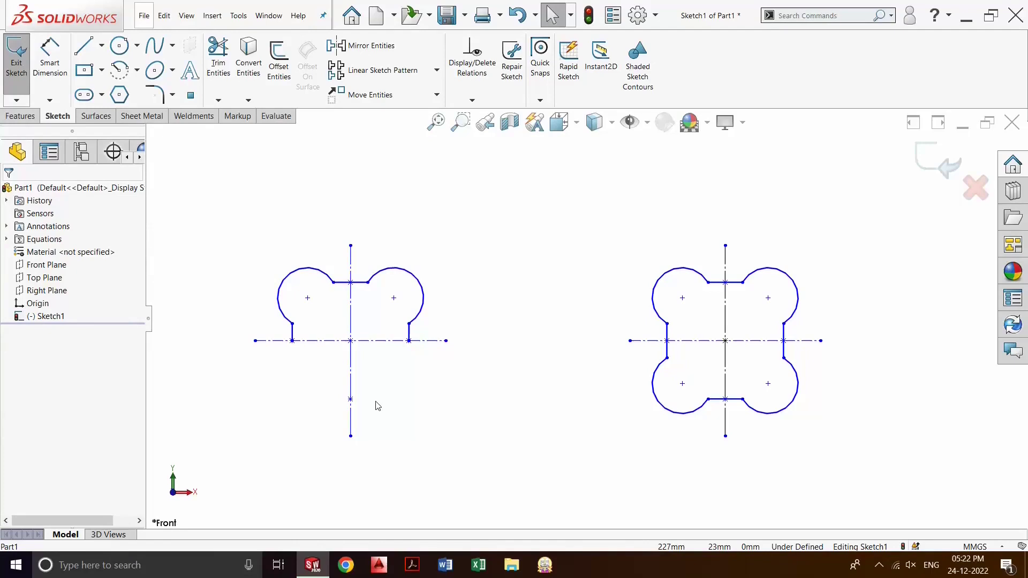
{"action": "left_click", "coordinate": [375, 47]}
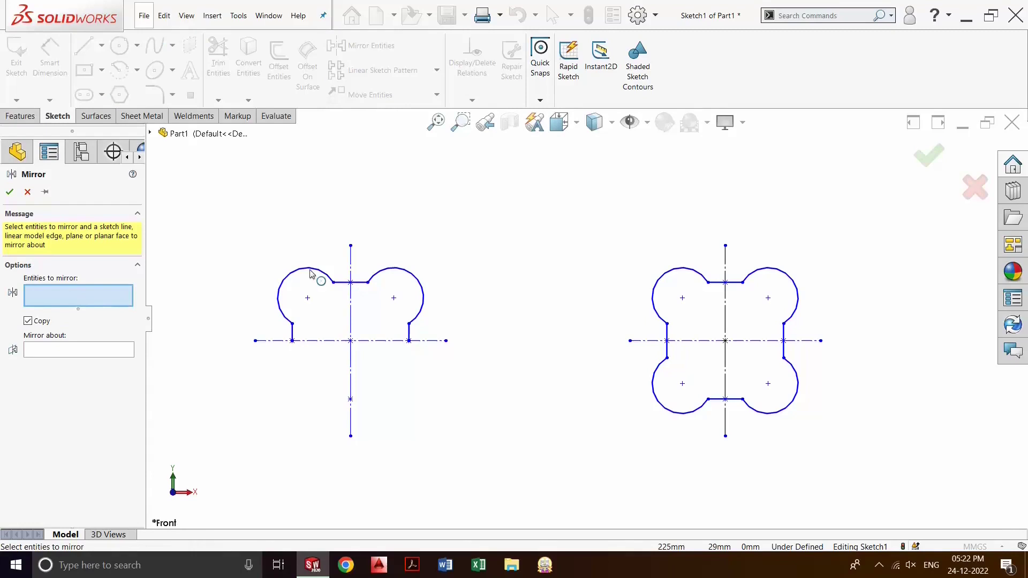
Step: Mirror the two-lobed top half about the horizontal centerline (Line34), then start a Linear Sketch Pattern
{"action": "left_click_drag", "start_coordinate": [259, 257], "coordinate": [435, 364]}
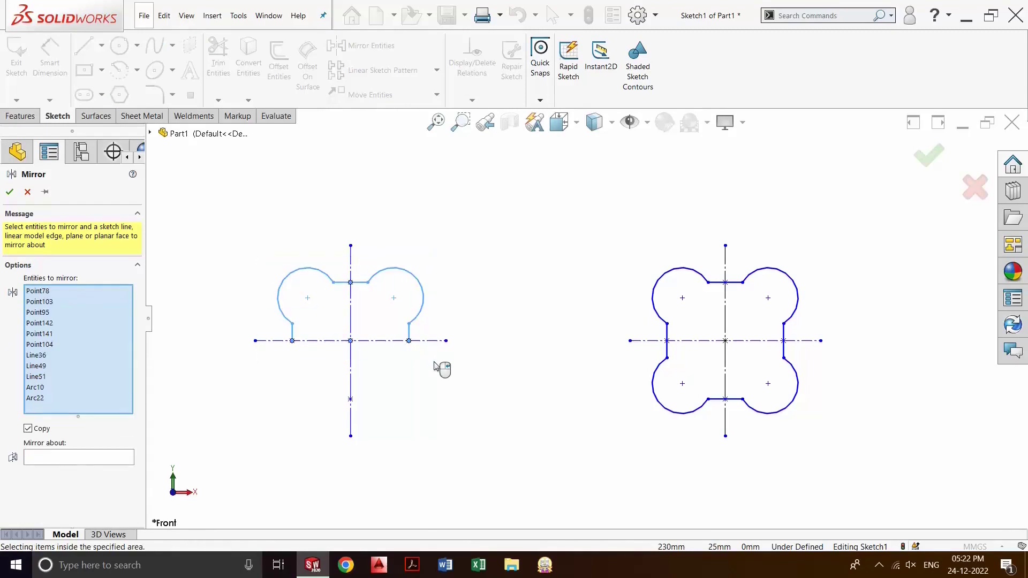
{"action": "left_click", "coordinate": [75, 459]}
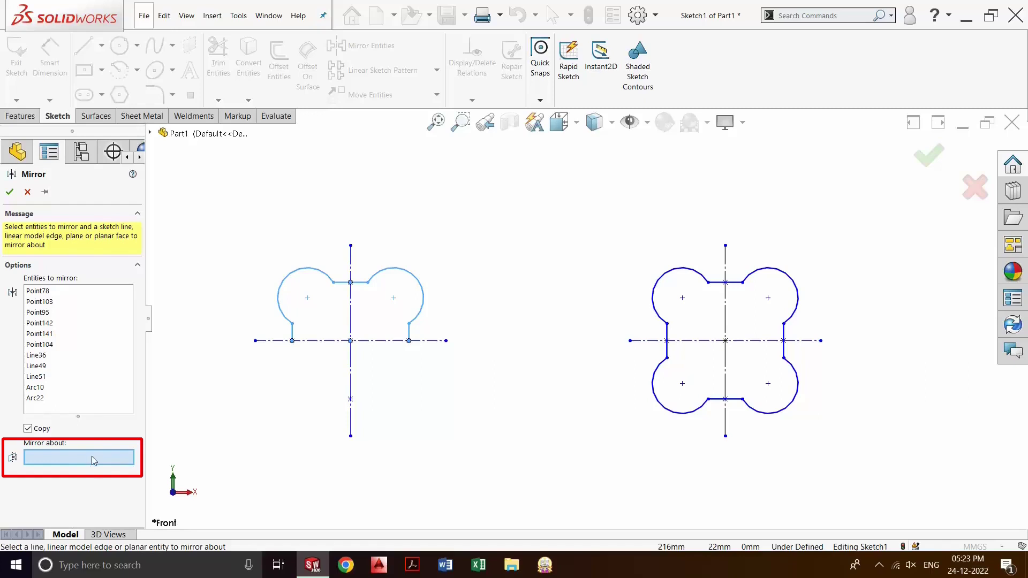
{"action": "left_click", "coordinate": [109, 368]}
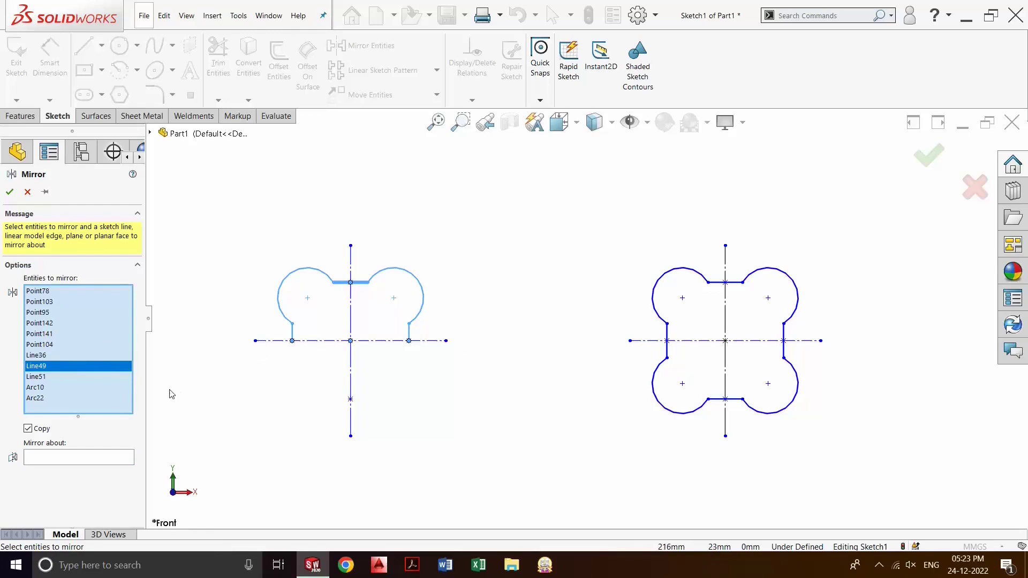
{"action": "left_click", "coordinate": [101, 462]}
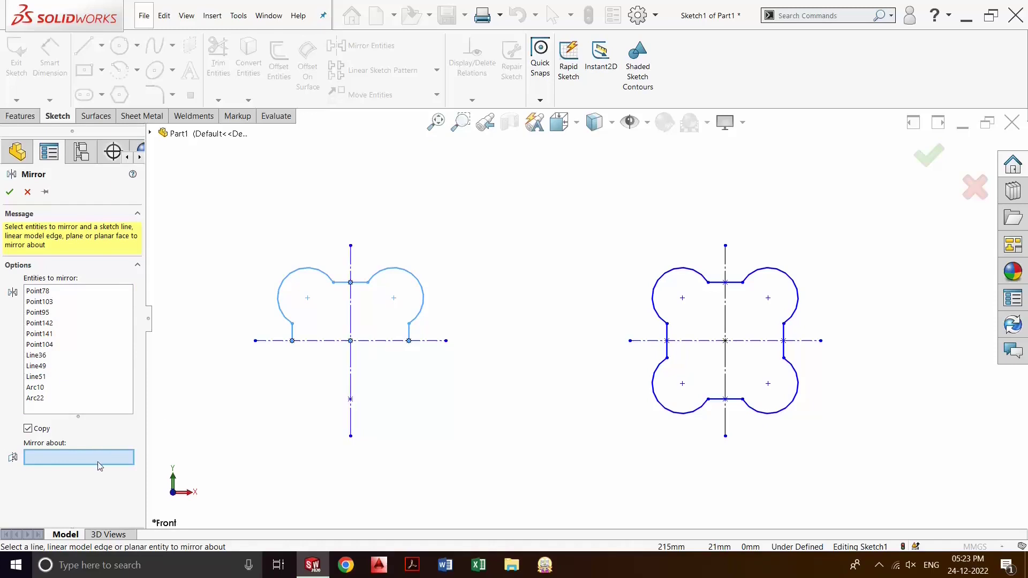
{"action": "left_click", "coordinate": [351, 390]}
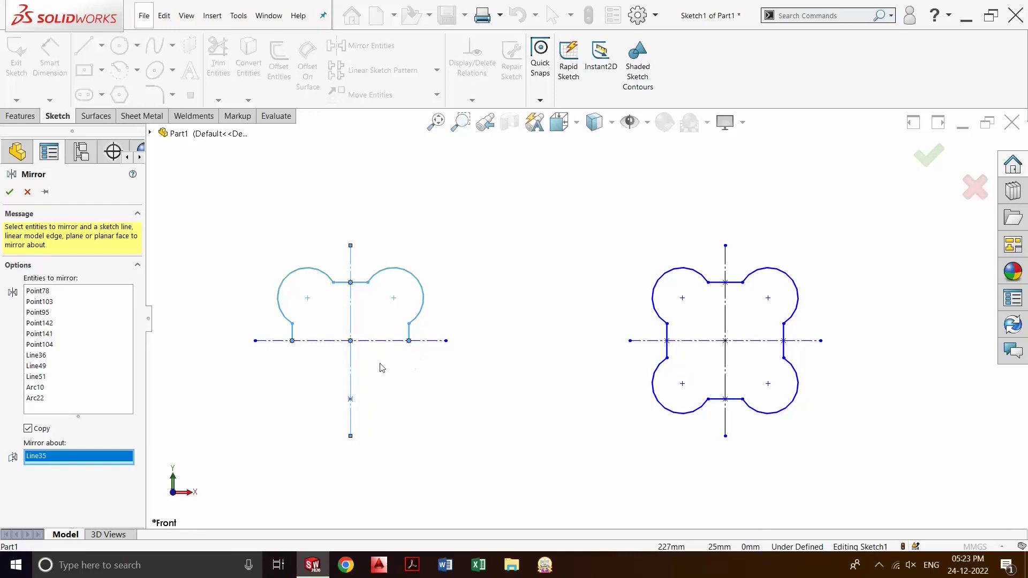
{"action": "left_click", "coordinate": [382, 342]}
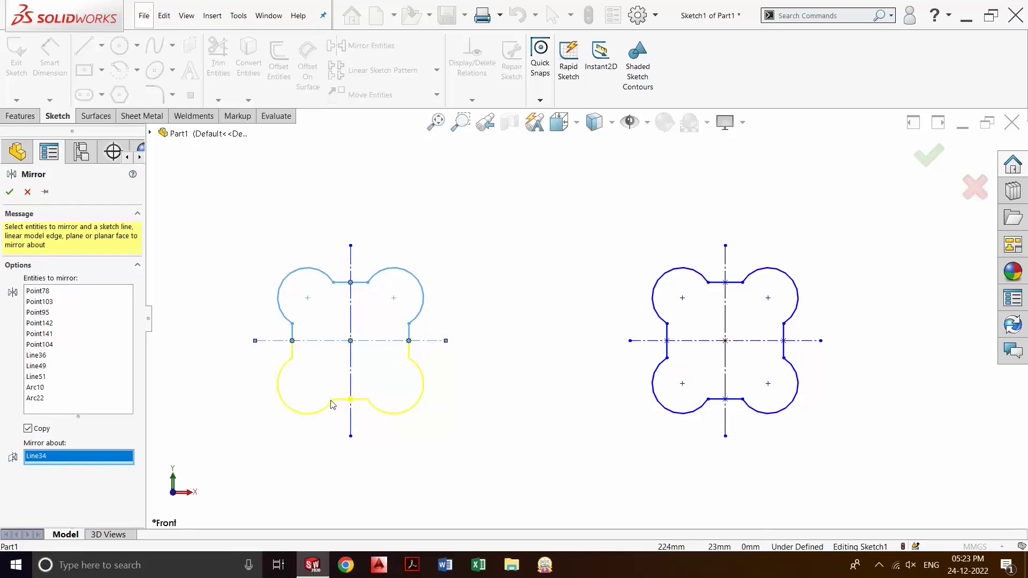
{"action": "left_click", "coordinate": [10, 193]}
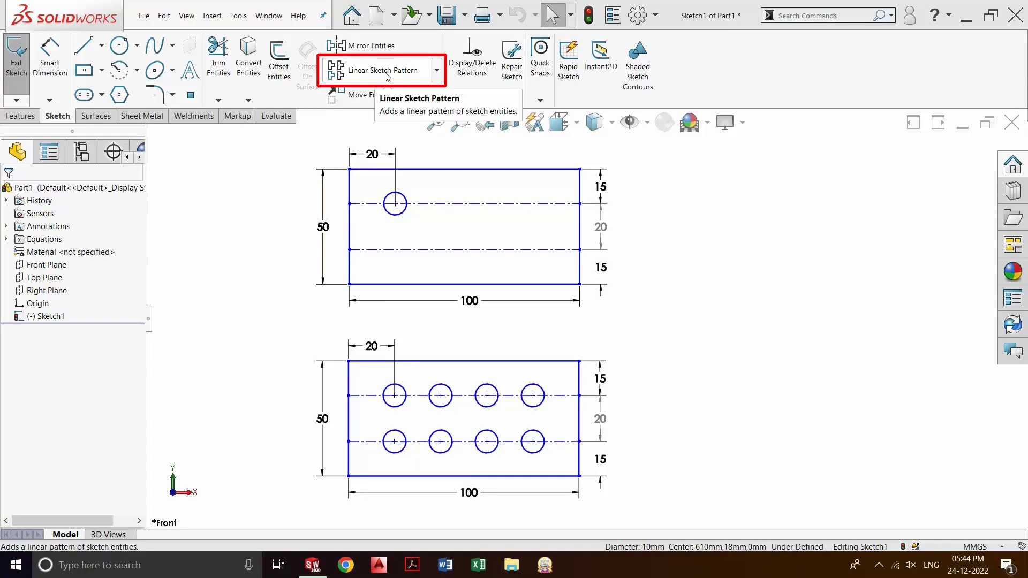
{"action": "left_click", "coordinate": [386, 73]}
{"action": "left_click", "coordinate": [437, 71]}
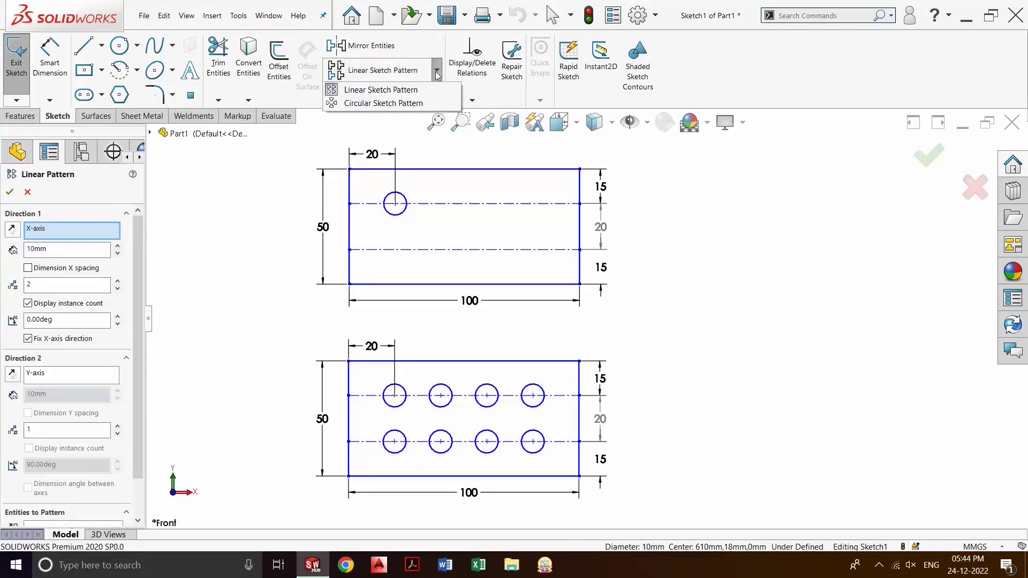
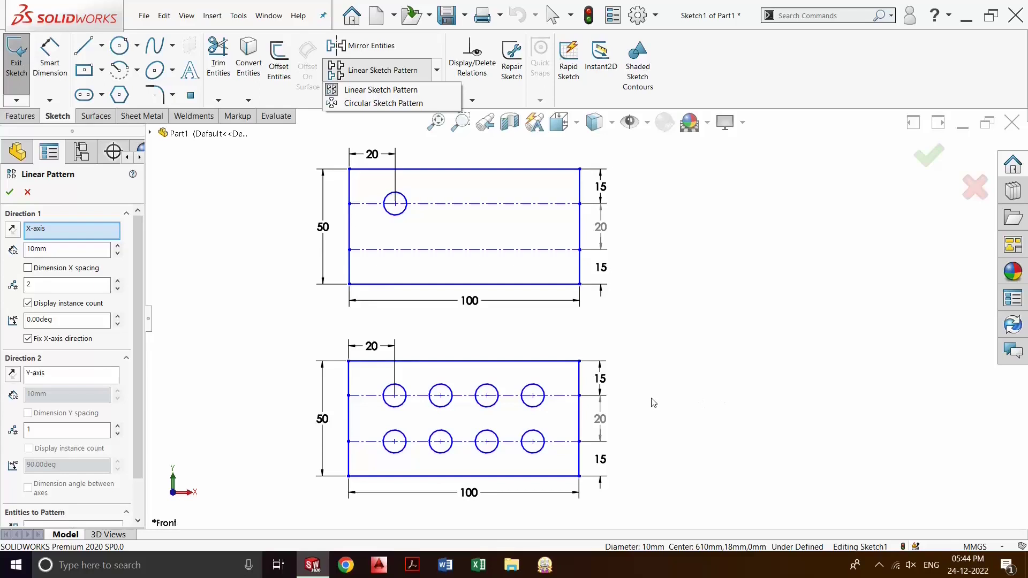
Step: Cancel the linear pattern with Esc and delete the extra hole at the upper flange's bottom
{"action": "left_click", "coordinate": [715, 401]}
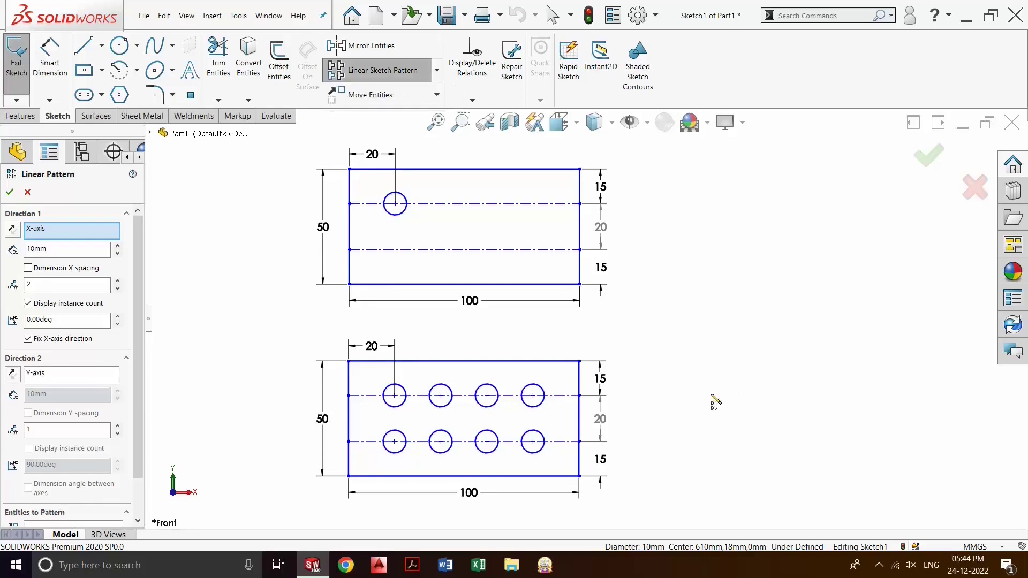
{"action": "mouse_move", "coordinate": [734, 401]}
{"action": "middle_mouse_down", "text": "ctrl"}
{"action": "mouse_move", "coordinate": [610, 402]}
{"action": "mouse_move", "coordinate": [306, 351]}
{"action": "mouse_move", "coordinate": [258, 334]}
{"action": "middle_mouse_up", "text": "ctrl"}
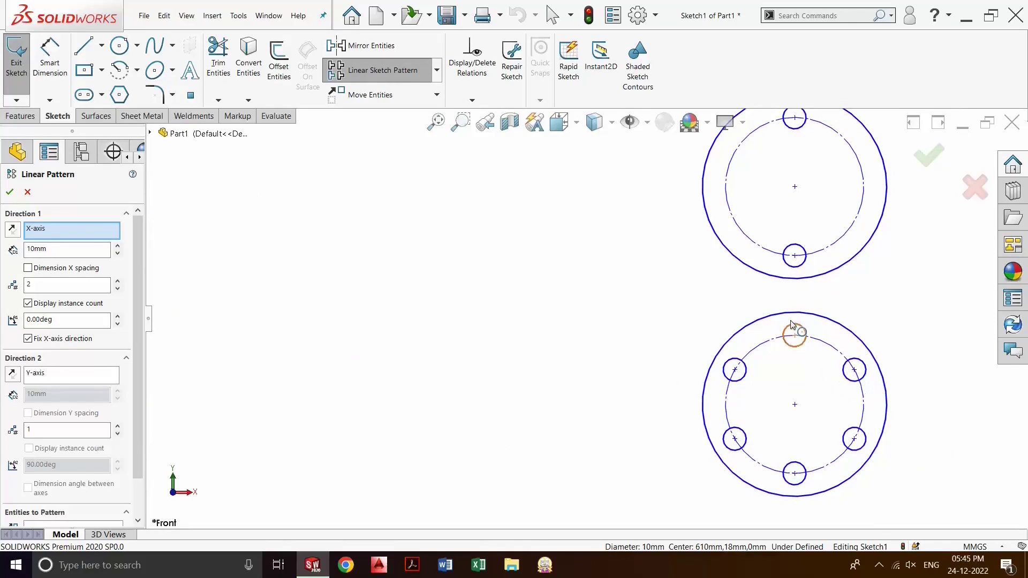
{"action": "left_click", "coordinate": [802, 266]}
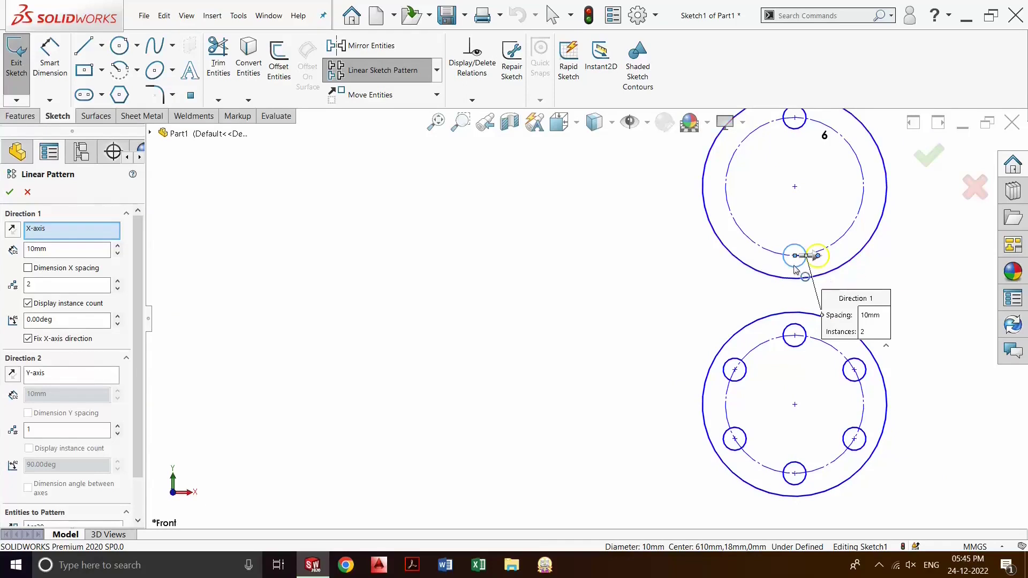
{"action": "key", "text": "Escape"}
{"action": "left_click", "coordinate": [795, 266]}
{"action": "key", "text": "Delete"}
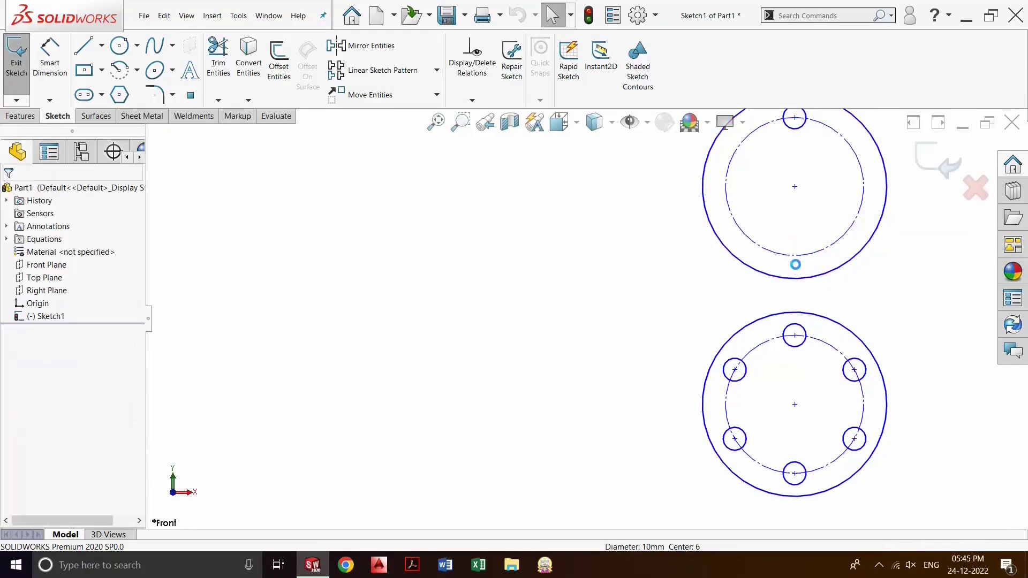
{"action": "middle_click_drag", "start_coordinate": [552, 411], "coordinate": [875, 459]}
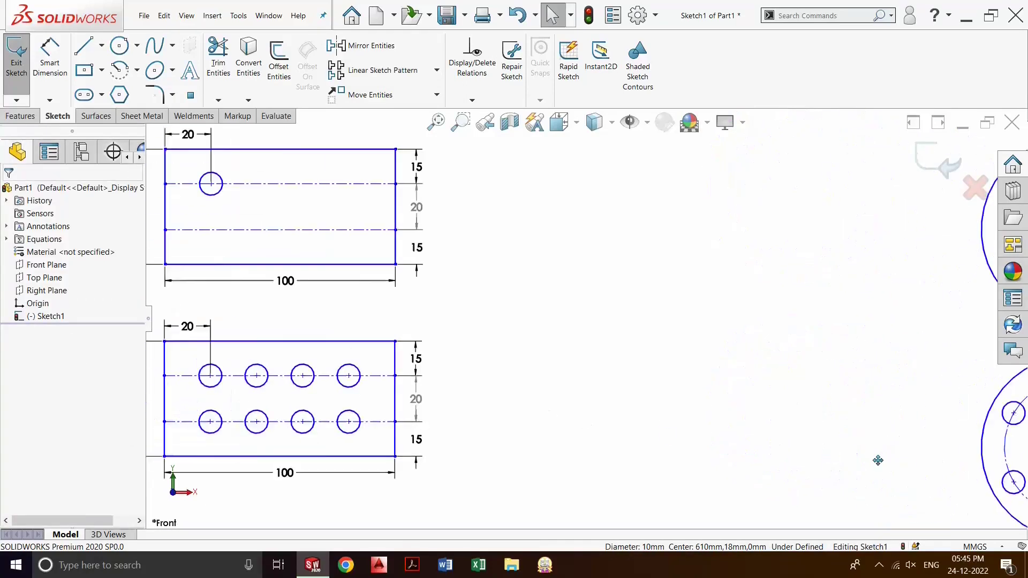
{"action": "scroll", "coordinate": [523, 412], "scroll_direction": "up", "scroll_amount": 2}
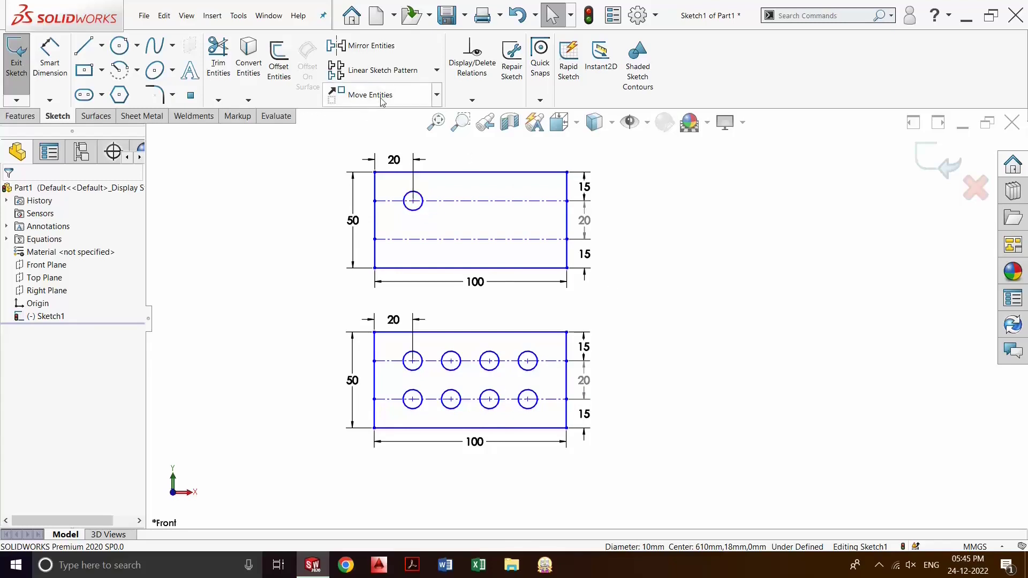
Step: Start a linear sketch pattern: Direction 1 at 20 mm with 4 instances, Direction 2 with 2 instances
{"action": "left_click", "coordinate": [383, 69]}
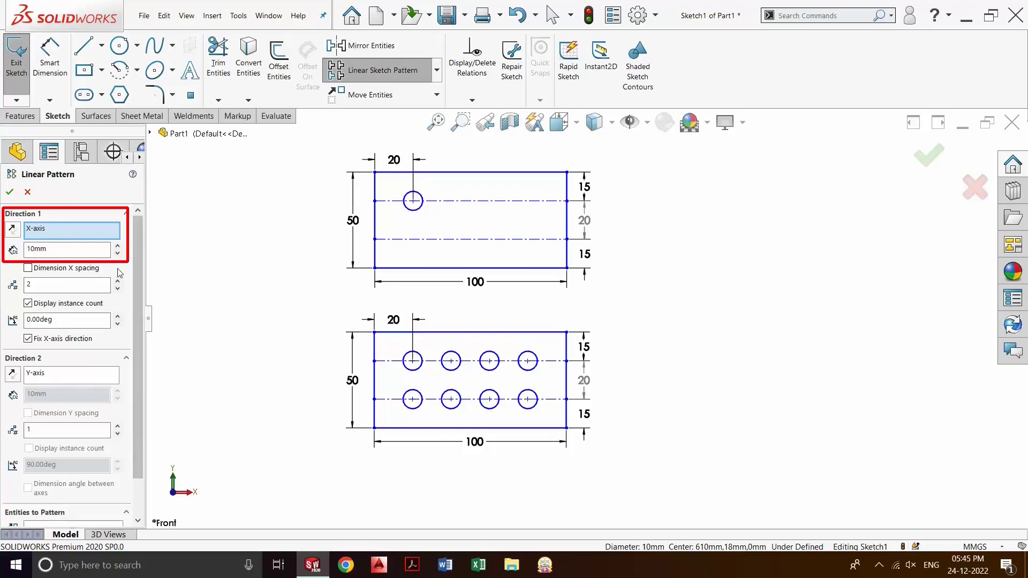
{"action": "left_click_drag", "start_coordinate": [60, 250], "coordinate": [13, 249]}
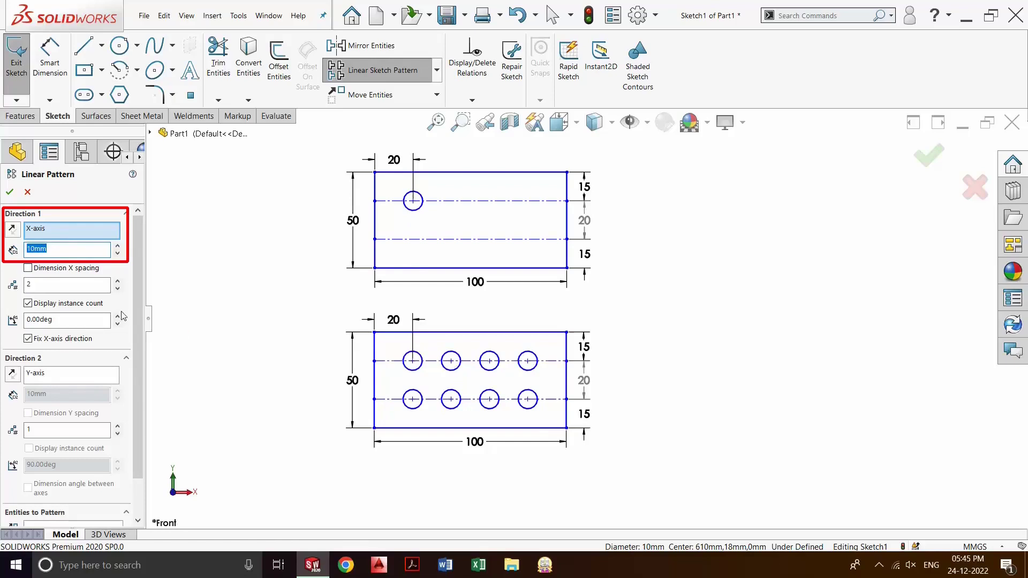
{"action": "type", "text": "20"}
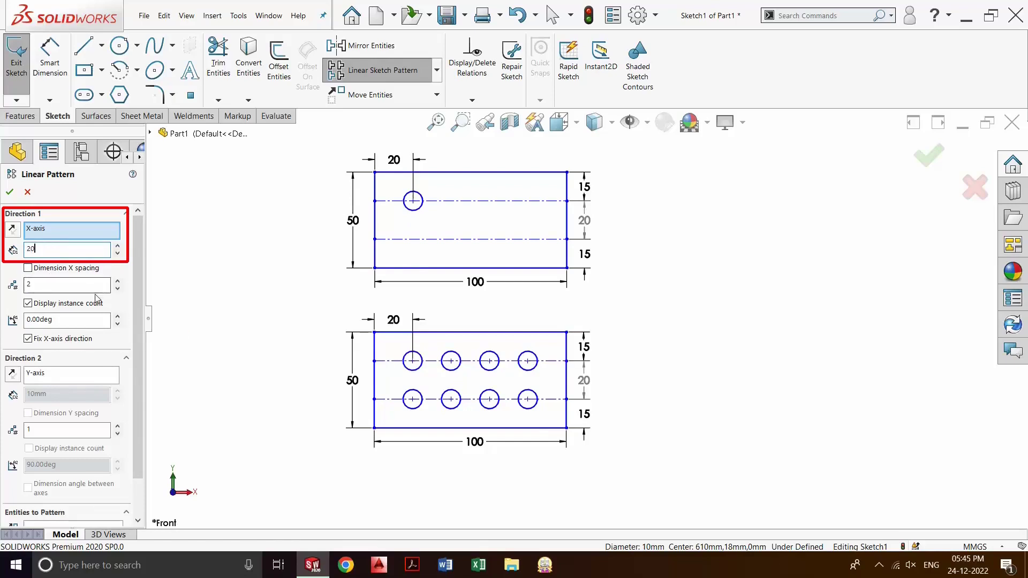
{"action": "left_click", "coordinate": [54, 285]}
{"action": "type", "text": "4"}
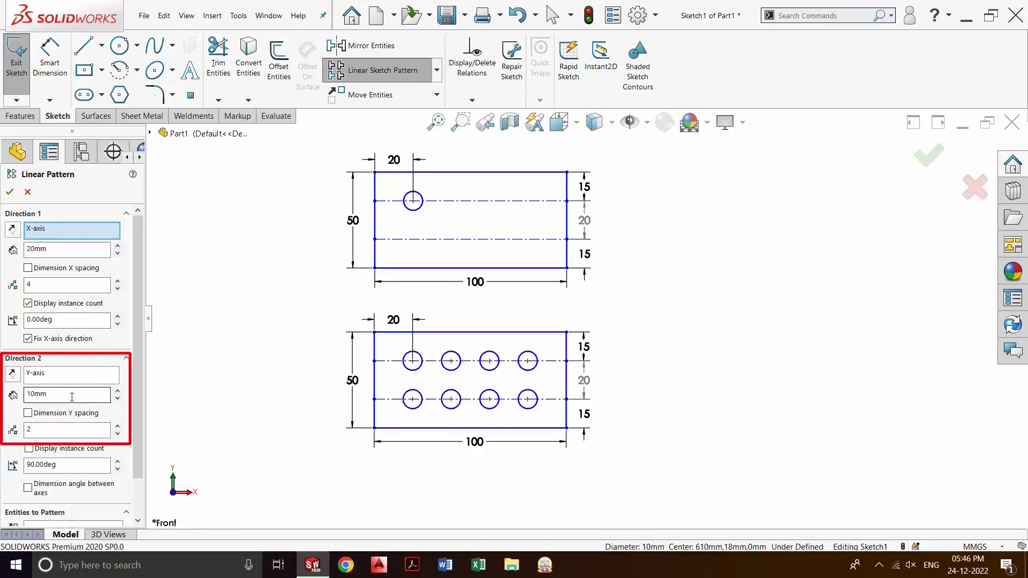
{"action": "double_click", "coordinate": [67, 398]}
{"action": "type", "text": "2"}
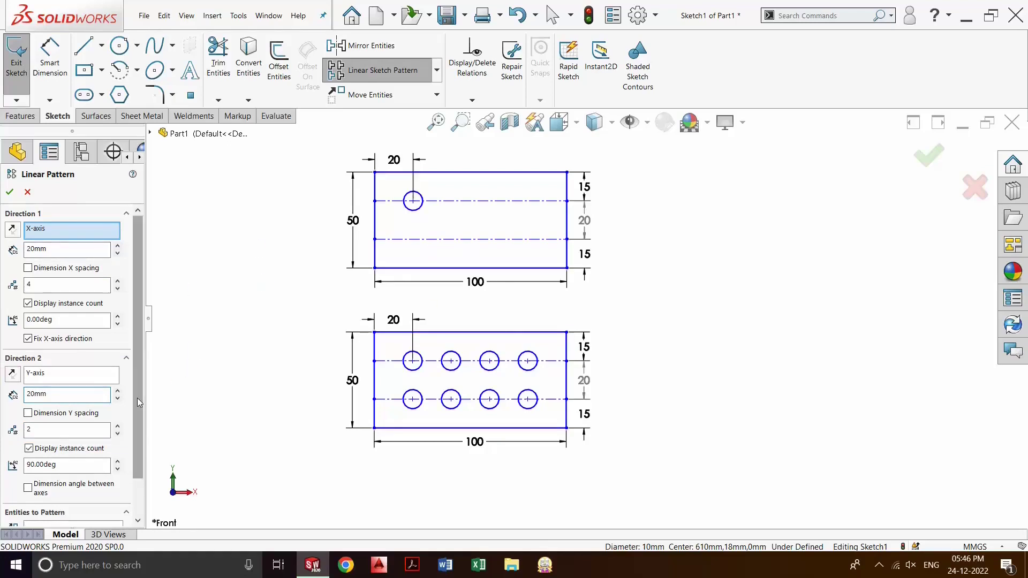
{"action": "scroll", "coordinate": [137, 398], "scroll_direction": "down", "scroll_amount": 2}
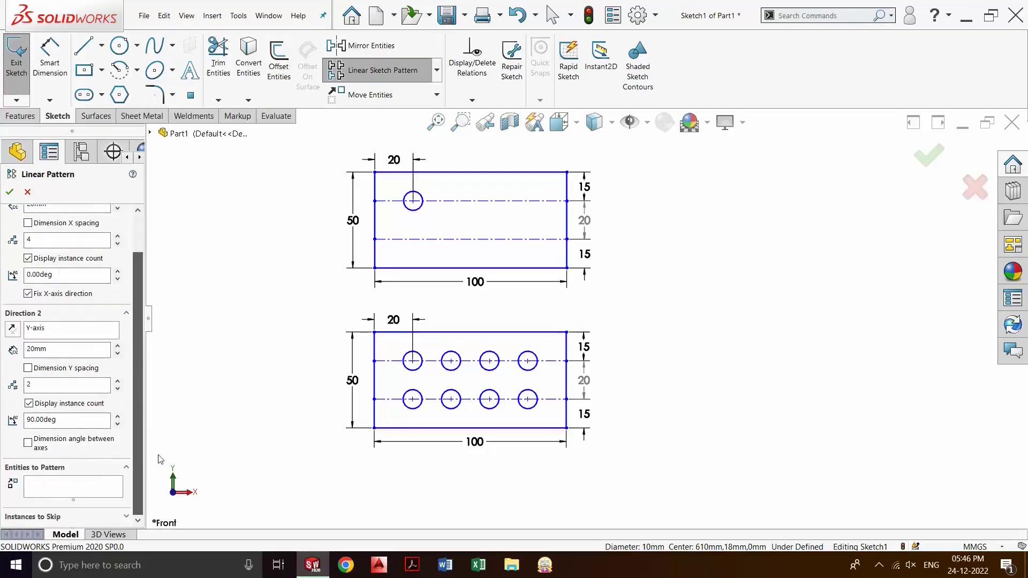
Step: Pattern the upper plate's hole into a 4×2 grid, reversing Direction 2 to run downward
{"action": "left_click", "coordinate": [53, 486]}
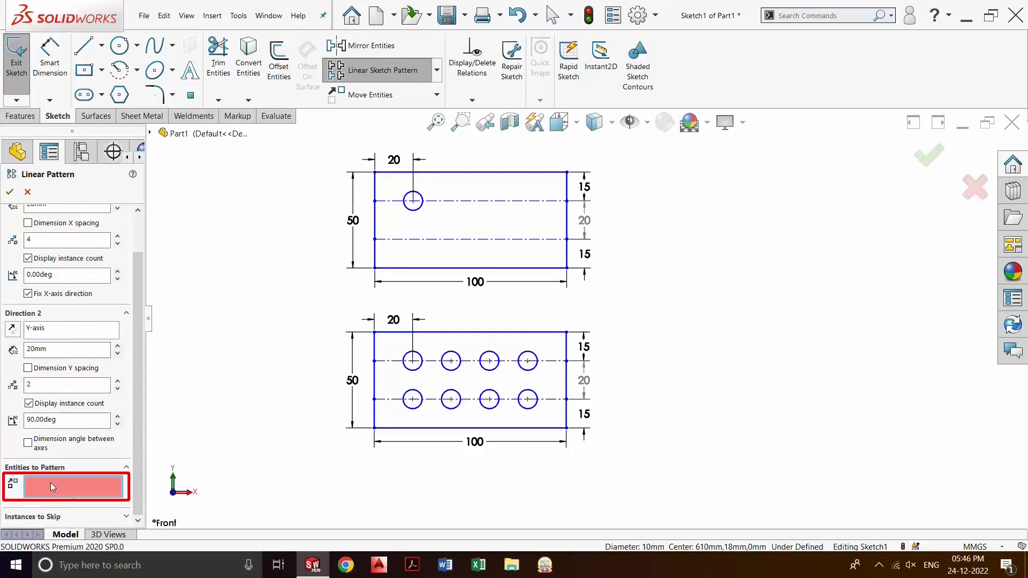
{"action": "left_click", "coordinate": [419, 213]}
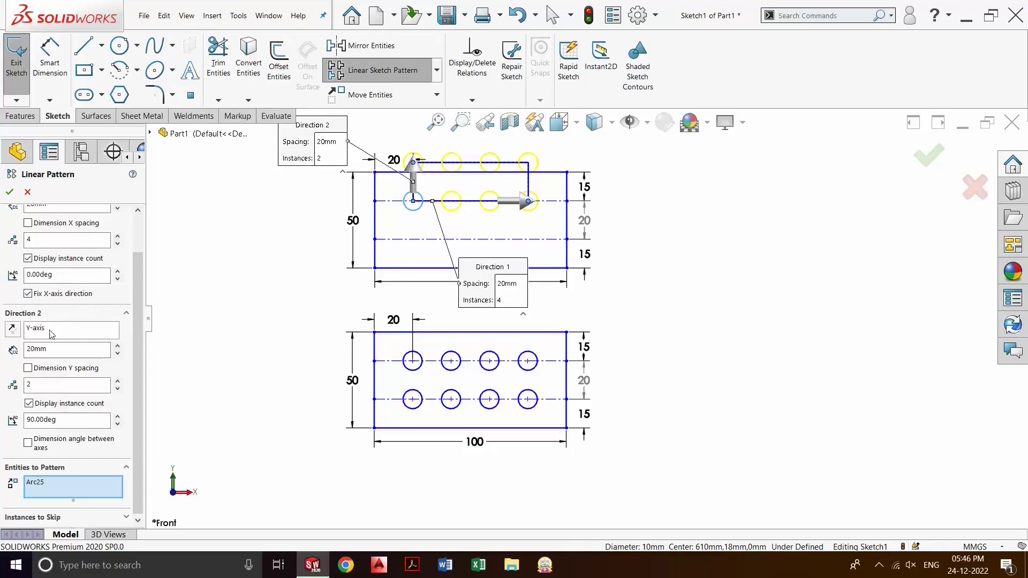
{"action": "left_click", "coordinate": [13, 330]}
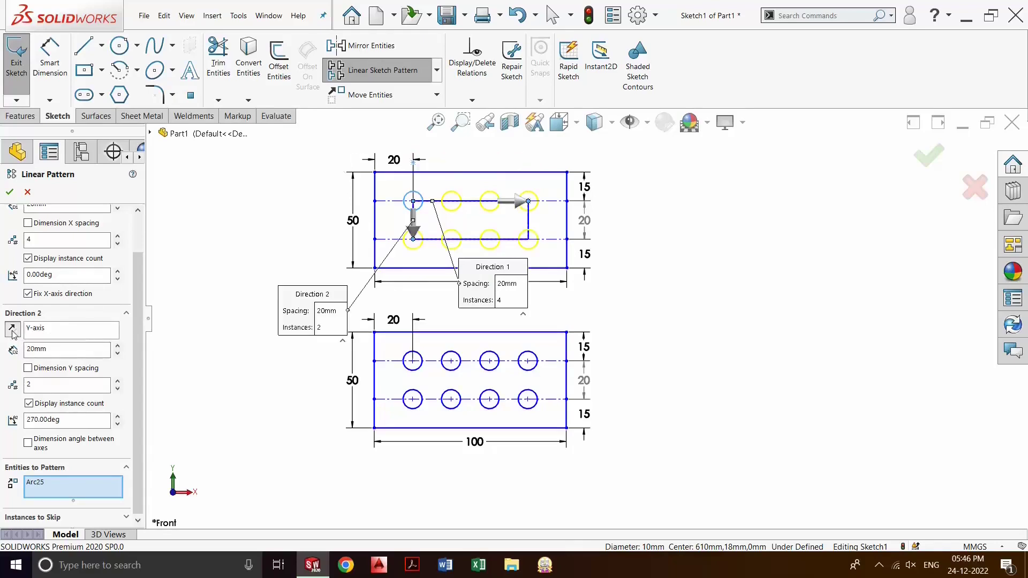
{"action": "left_click", "coordinate": [10, 191]}
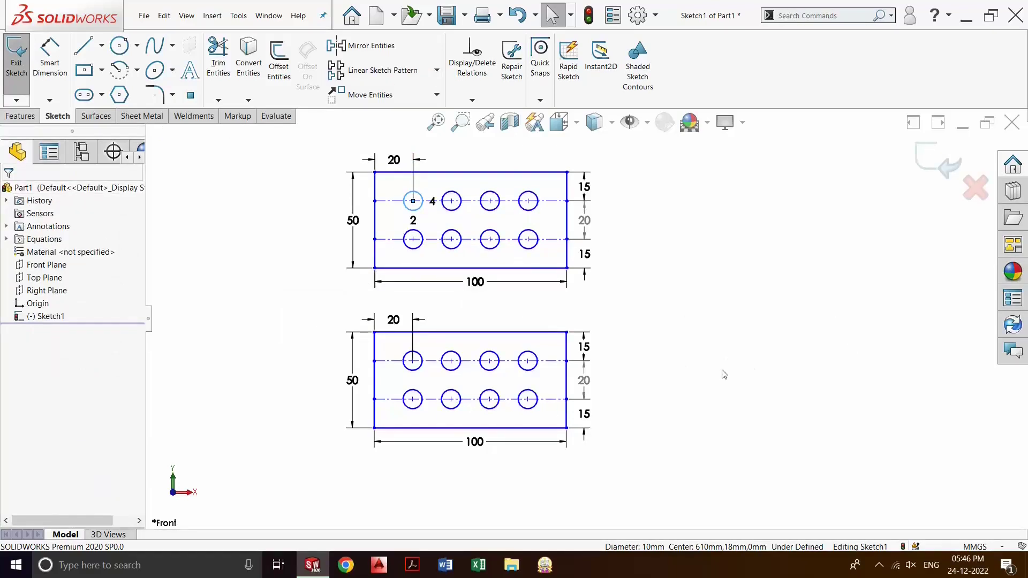
Step: Bring the flange circles into view and switch to the Circular Sketch Pattern tool
{"action": "middle_click_drag", "start_coordinate": [743, 371], "coordinate": [397, 328], "text": "ctrl"}
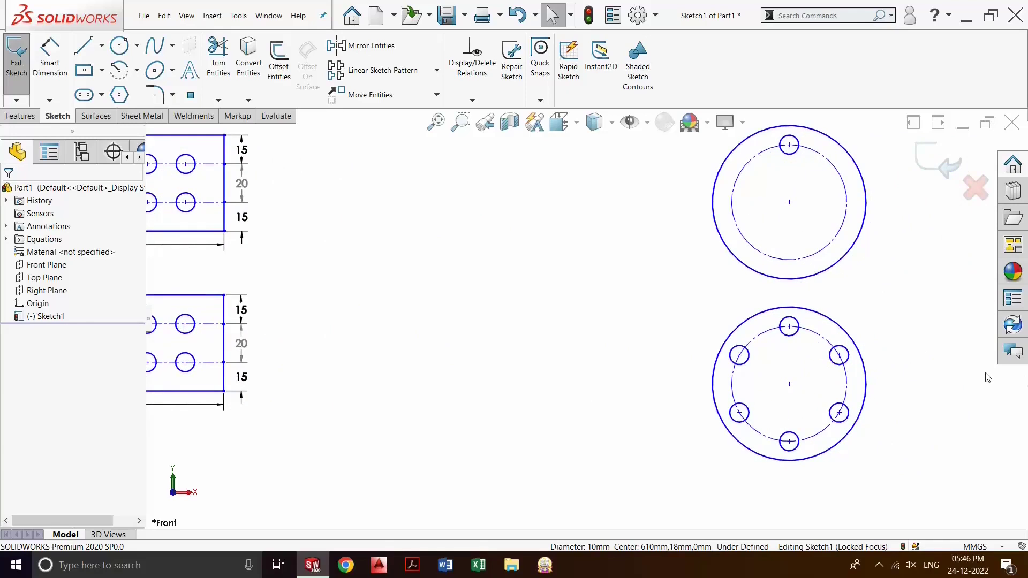
{"action": "scroll", "coordinate": [923, 241], "scroll_direction": "down", "scroll_amount": 2}
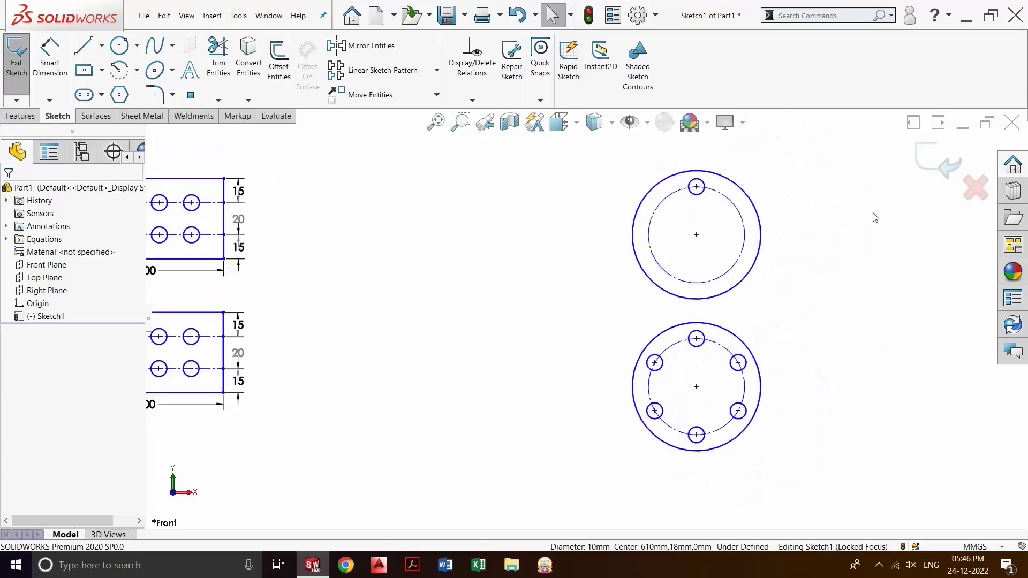
{"action": "scroll", "coordinate": [792, 207], "scroll_direction": "up", "scroll_amount": 2}
{"action": "scroll", "coordinate": [793, 358], "scroll_direction": "down", "scroll_amount": 1}
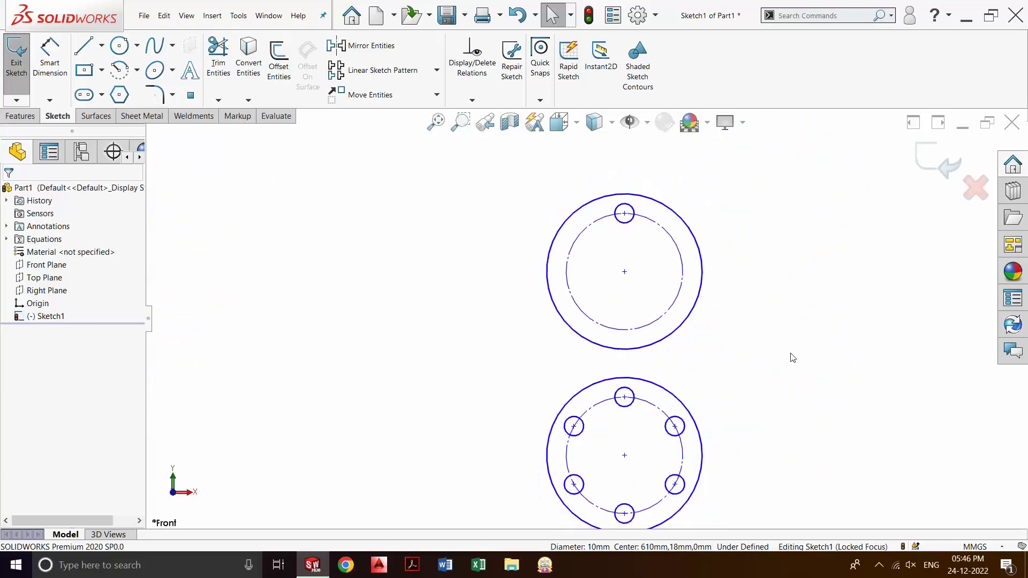
{"action": "left_click", "coordinate": [437, 70]}
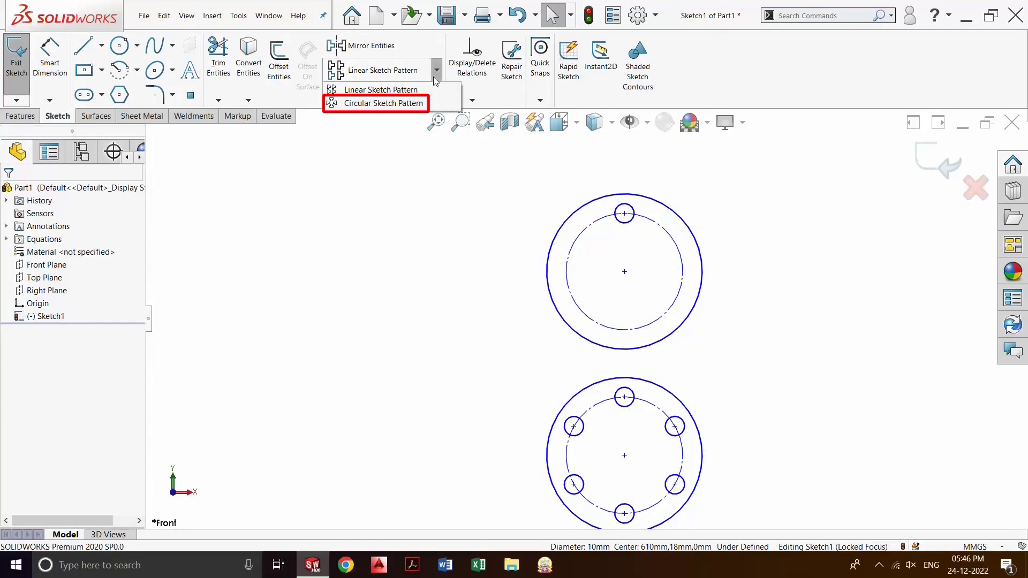
{"action": "left_click", "coordinate": [389, 104]}
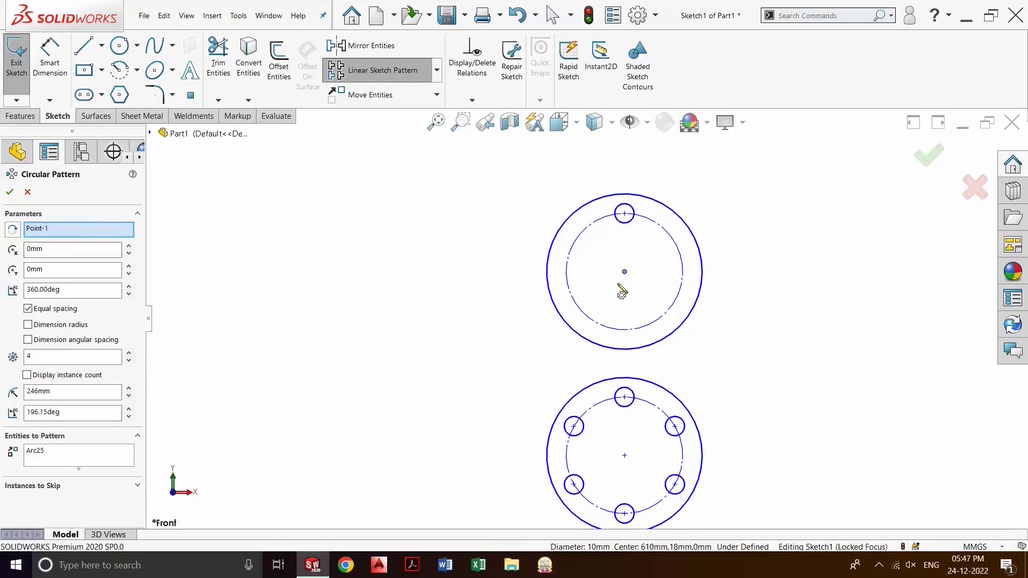
Step: Circularly pattern the upper flange's top hole into 6 instances about the flange centre
{"action": "left_click", "coordinate": [70, 290]}
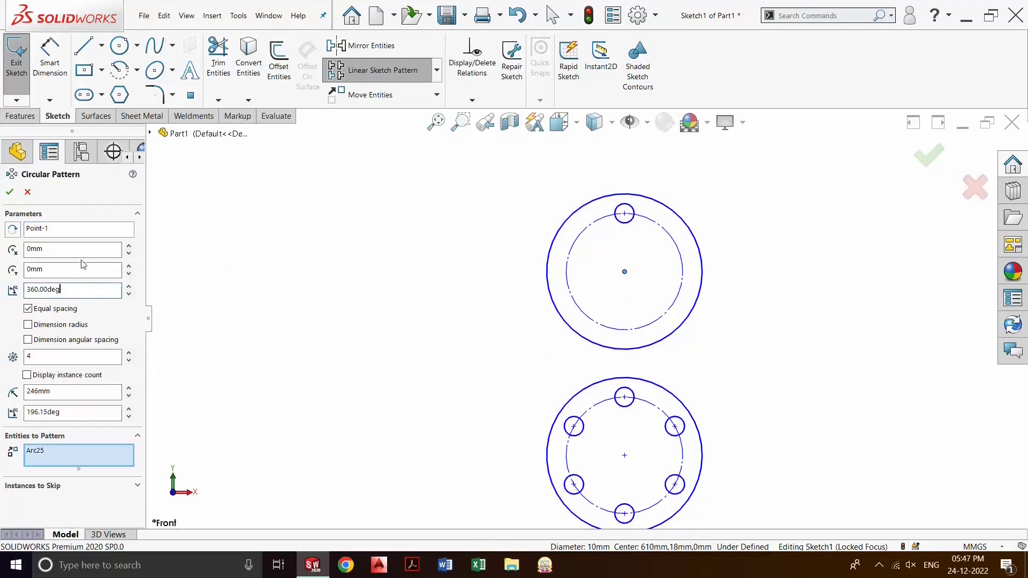
{"action": "left_click", "coordinate": [103, 254]}
{"action": "left_click", "coordinate": [66, 230]}
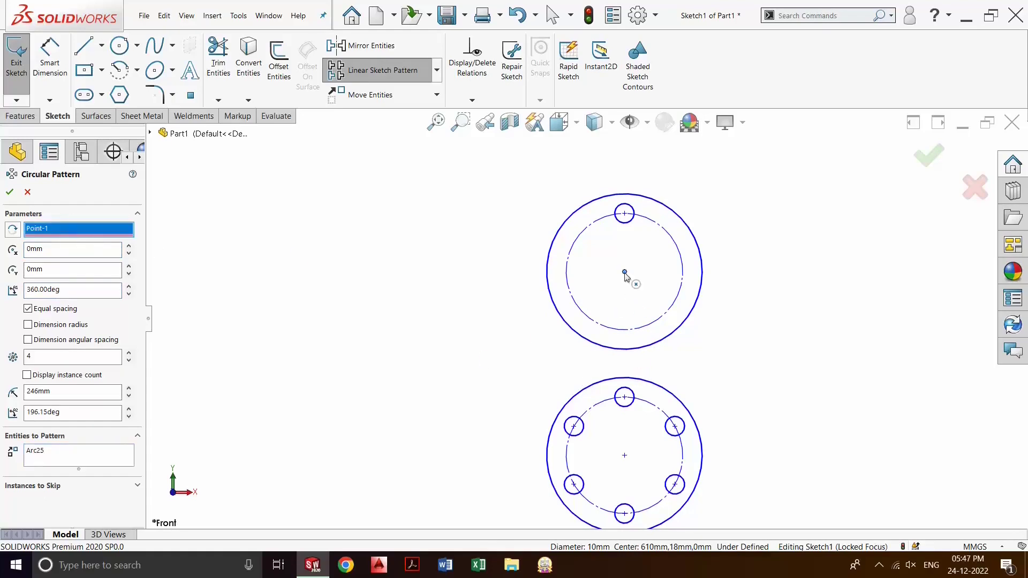
{"action": "left_click", "coordinate": [625, 272]}
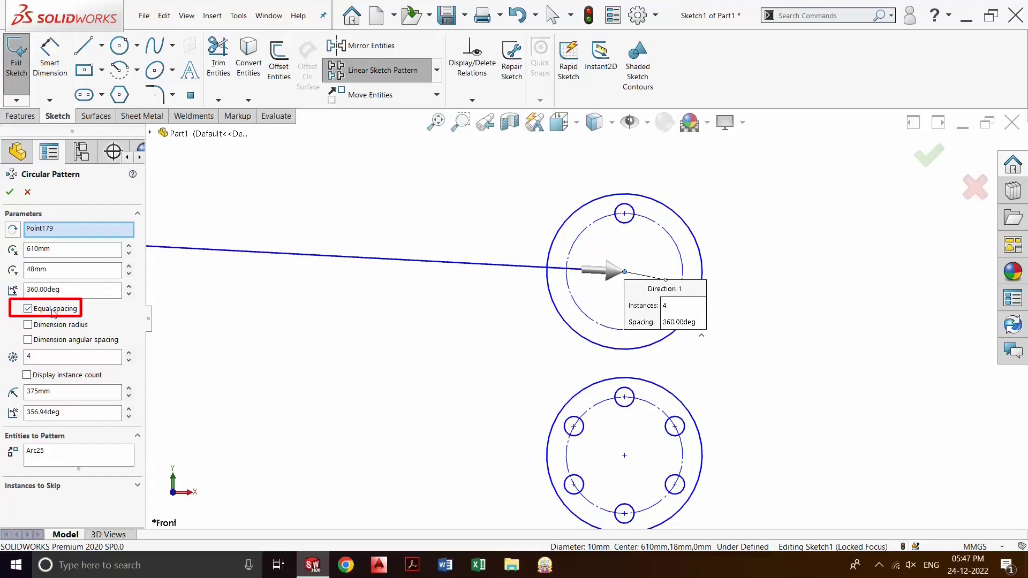
{"action": "left_click", "coordinate": [49, 359]}
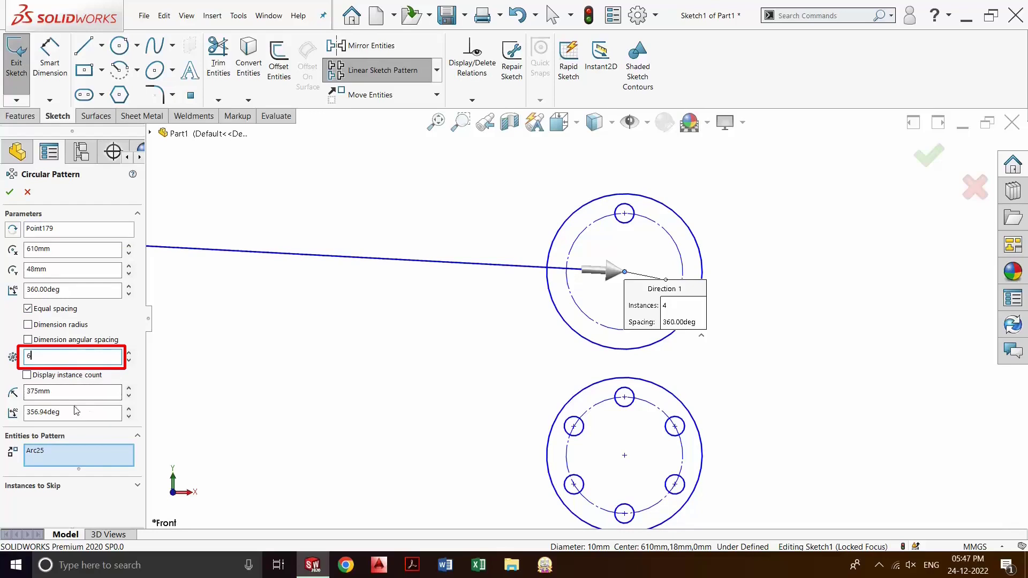
{"action": "left_click", "coordinate": [89, 458]}
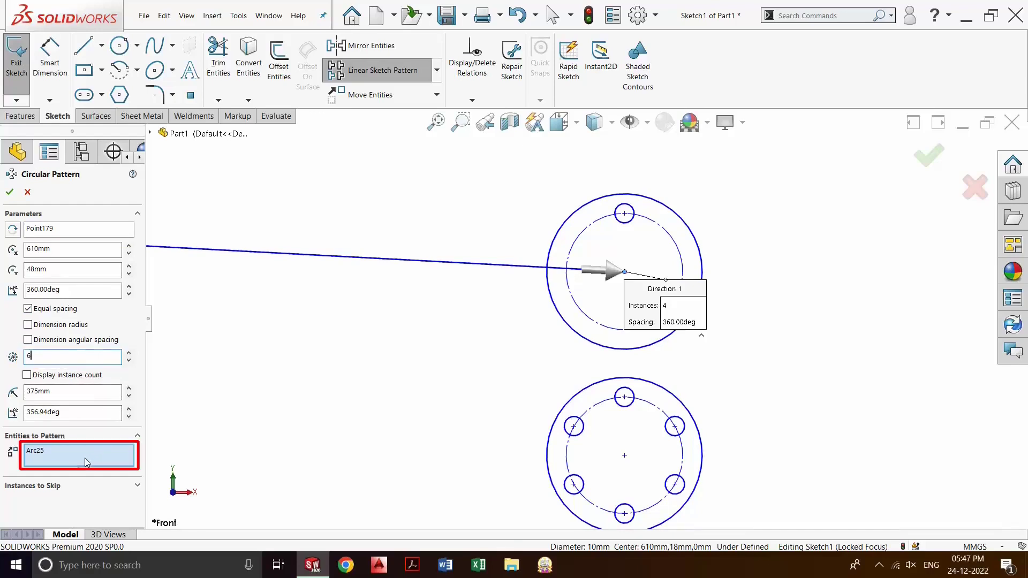
{"action": "left_click", "coordinate": [630, 223]}
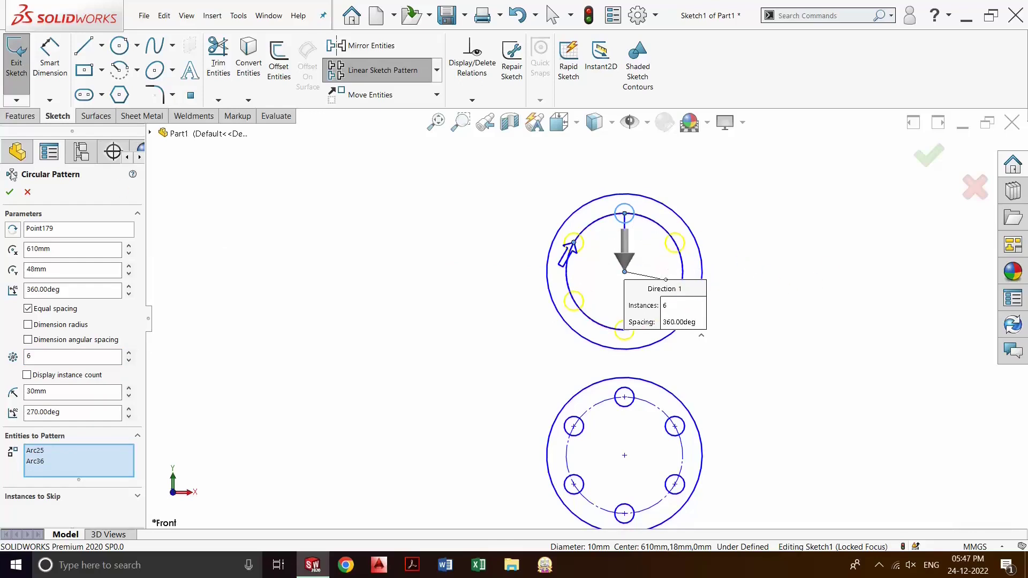
{"action": "left_click", "coordinate": [10, 192]}
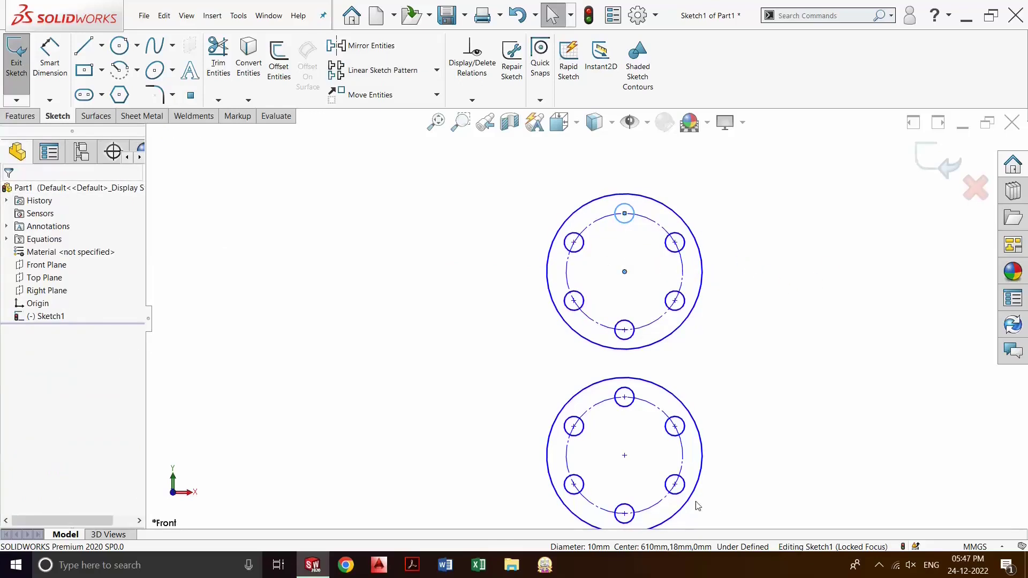